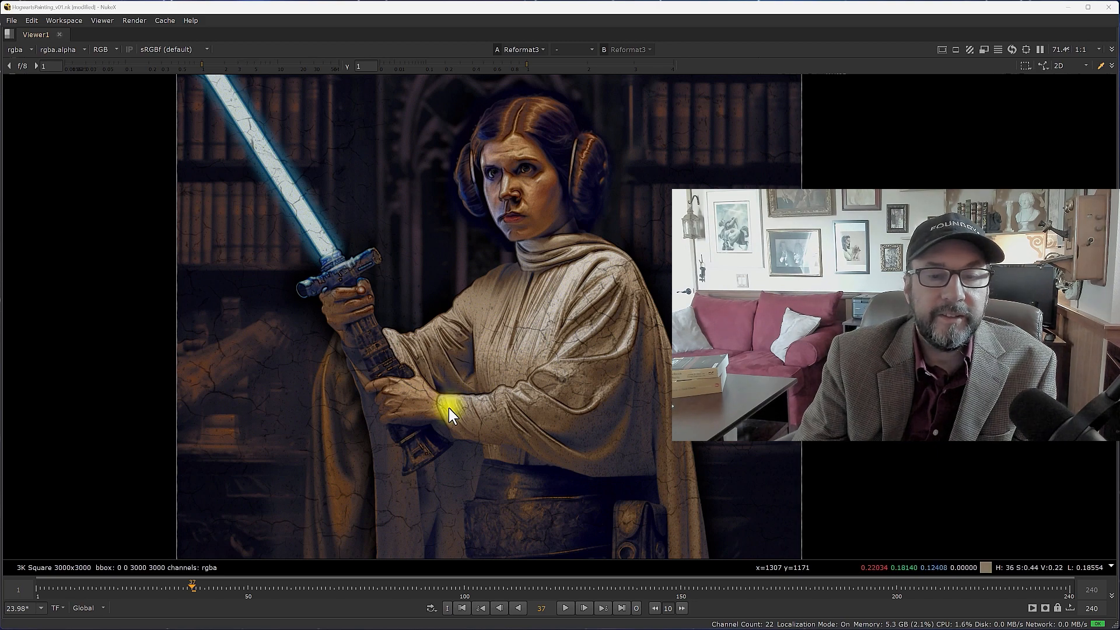
# Restore the full workspace from the maximized viewer and look over the Leia Base Animation, Painting Effect and Hogwarts Wall groups.
pyautogui.click(494, 325)
pyautogui.press('space')
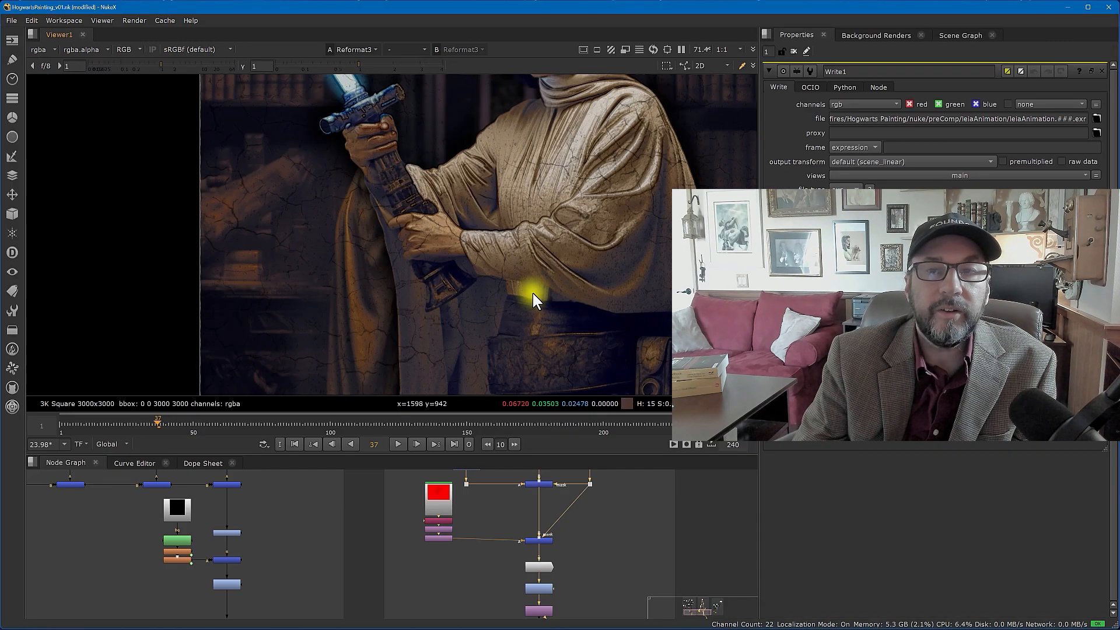
pyautogui.press('-')
pyautogui.scroll(-2, 532, 293)
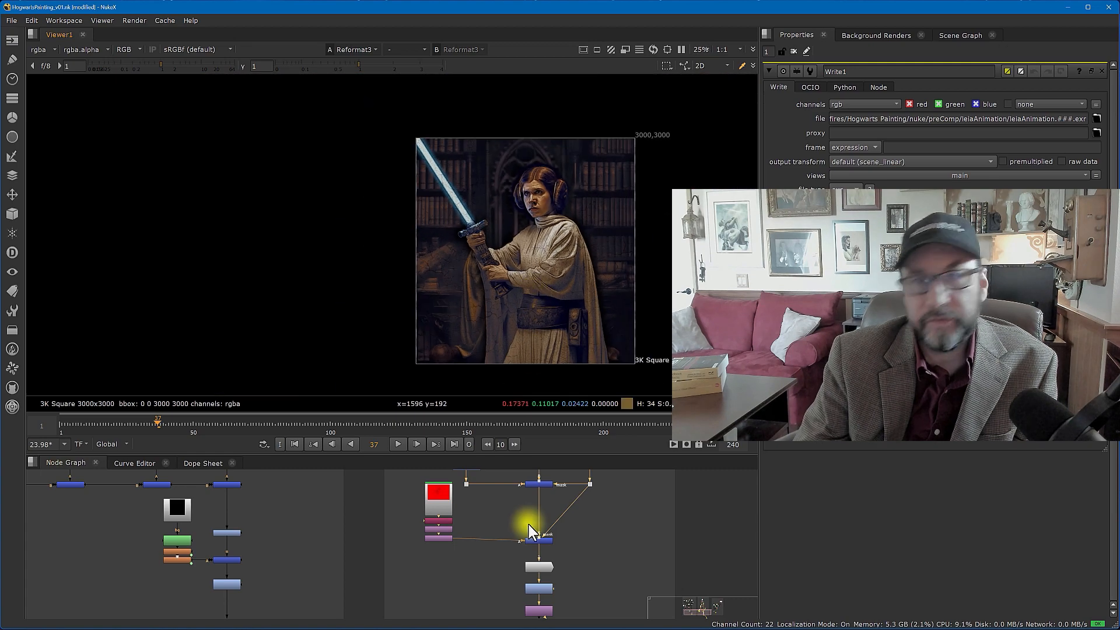
pyautogui.scroll(-5, 529, 523)
pyautogui.moveTo(444, 551); pyautogui.dragTo(429, 558, button='middle')
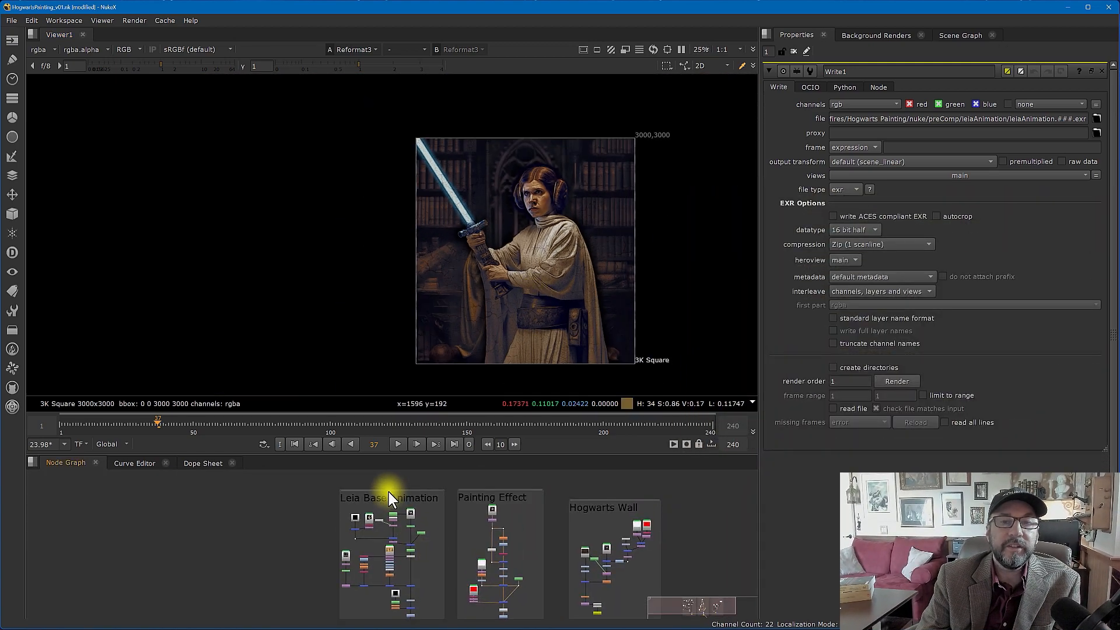
pyautogui.moveTo(389, 491); pyautogui.dragTo(368, 490, button='middle')
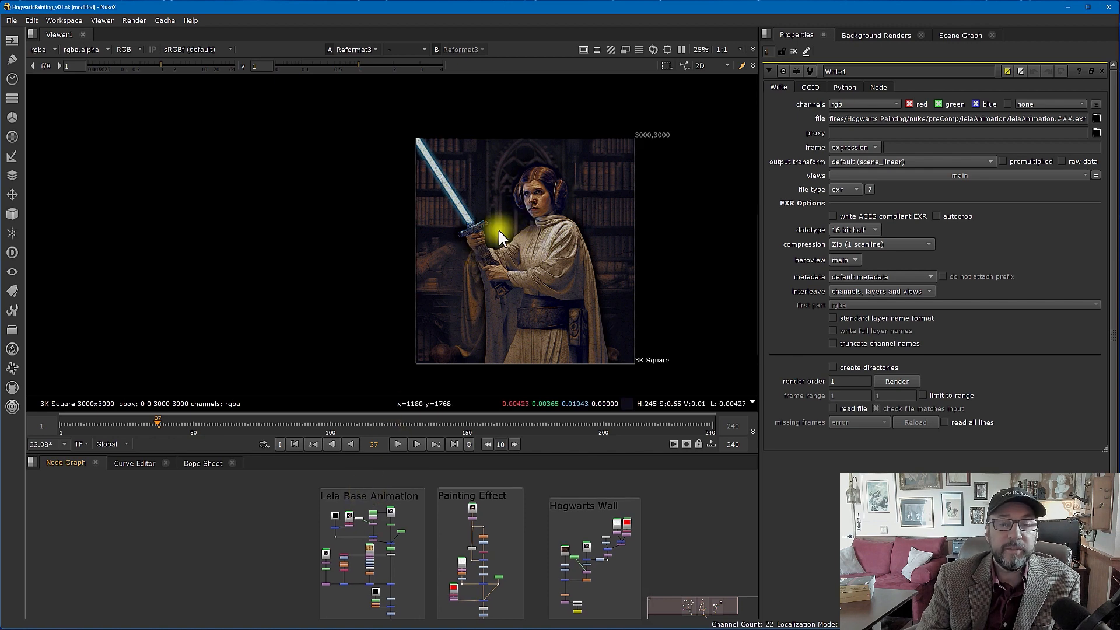
pyautogui.scroll(5, 364, 487)
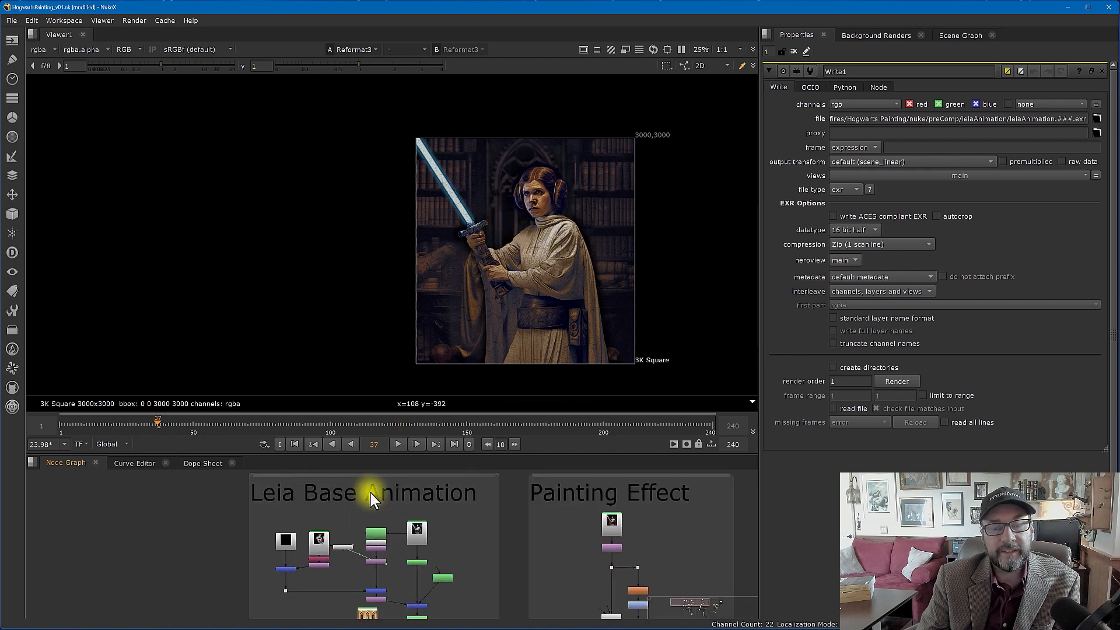
# Display the original Leia image from the Read2 node in the viewer.
pyautogui.press('1')
pyautogui.click(417, 528)
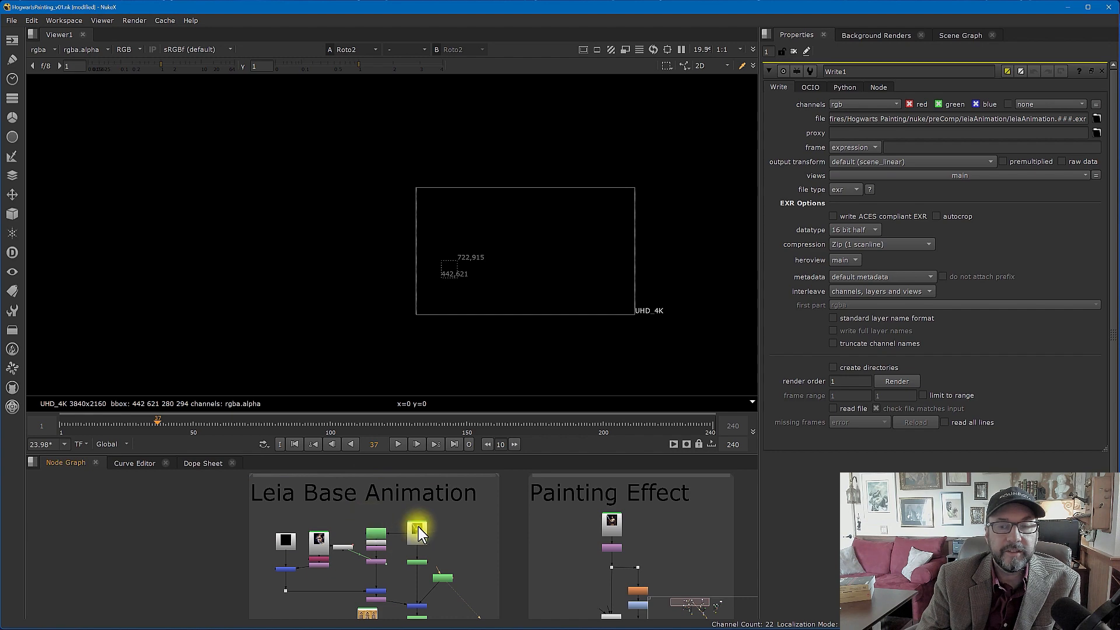
pyautogui.press('1')
pyautogui.scroll(6, 610, 265)
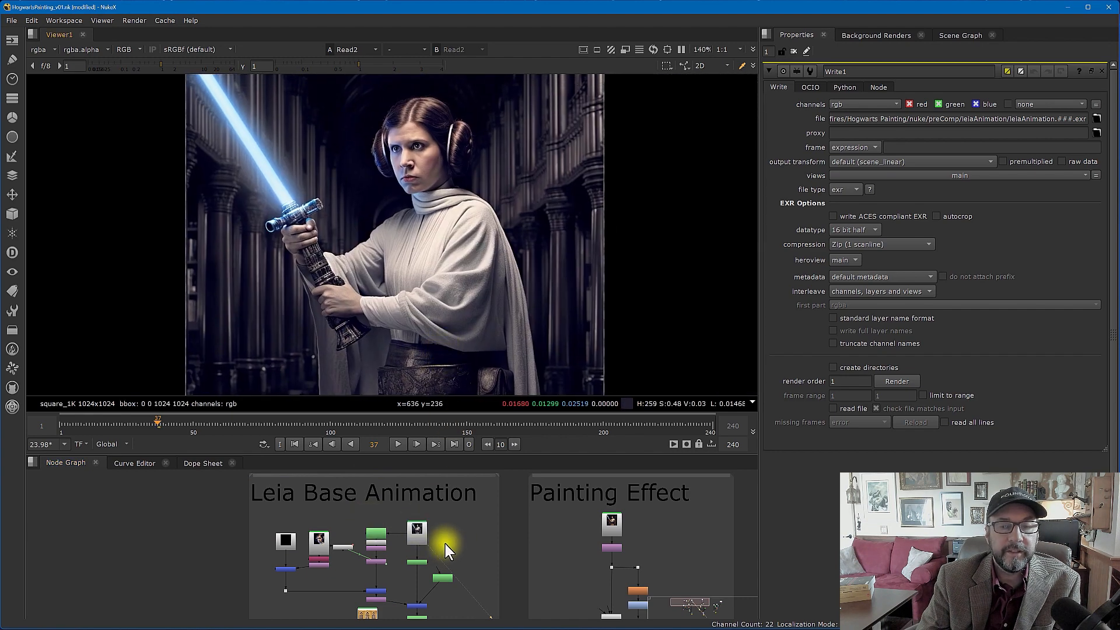
# Display the output of the Clamp1 node at the end of the Leia Base Animation group and view the whole frame.
pyautogui.scroll(-4, 439, 525)
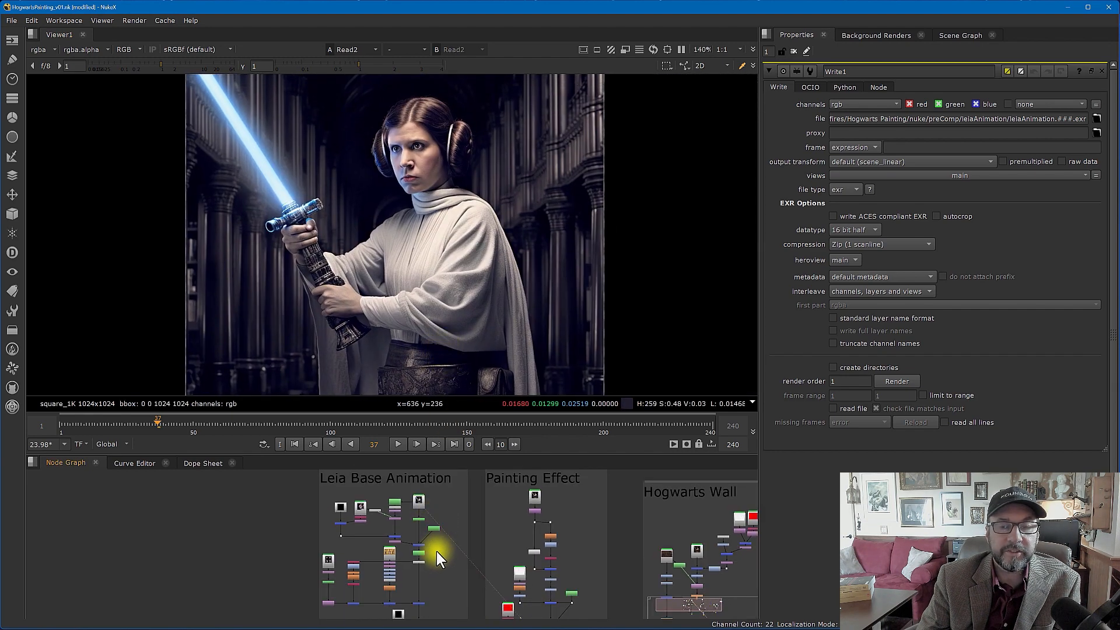
pyautogui.scroll(5, 435, 560)
pyautogui.press('1')
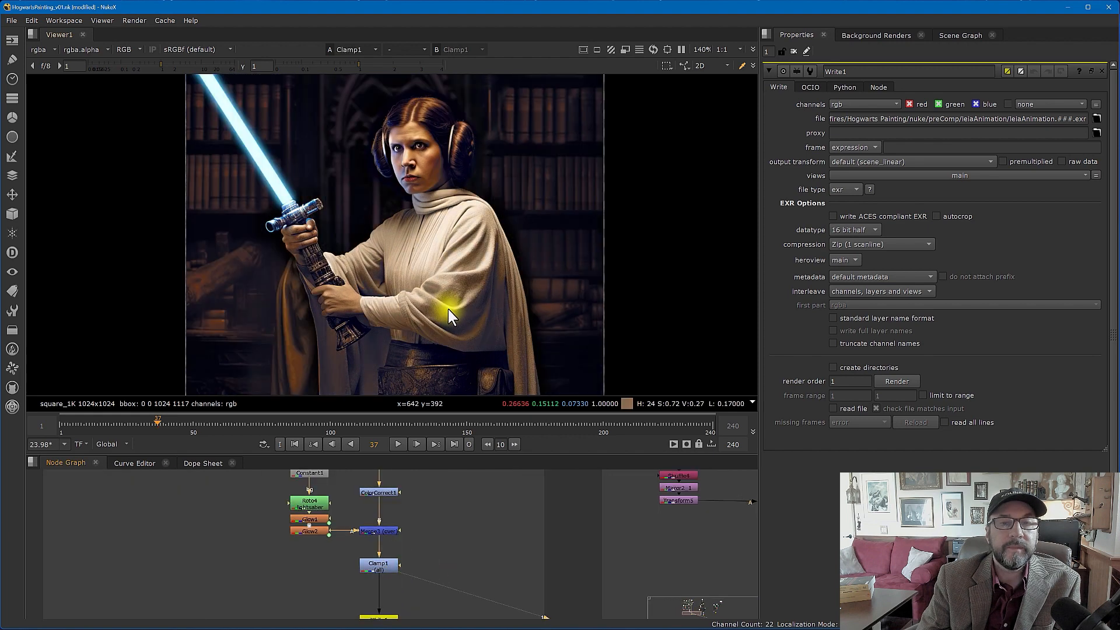
pyautogui.scroll(-3, 449, 311)
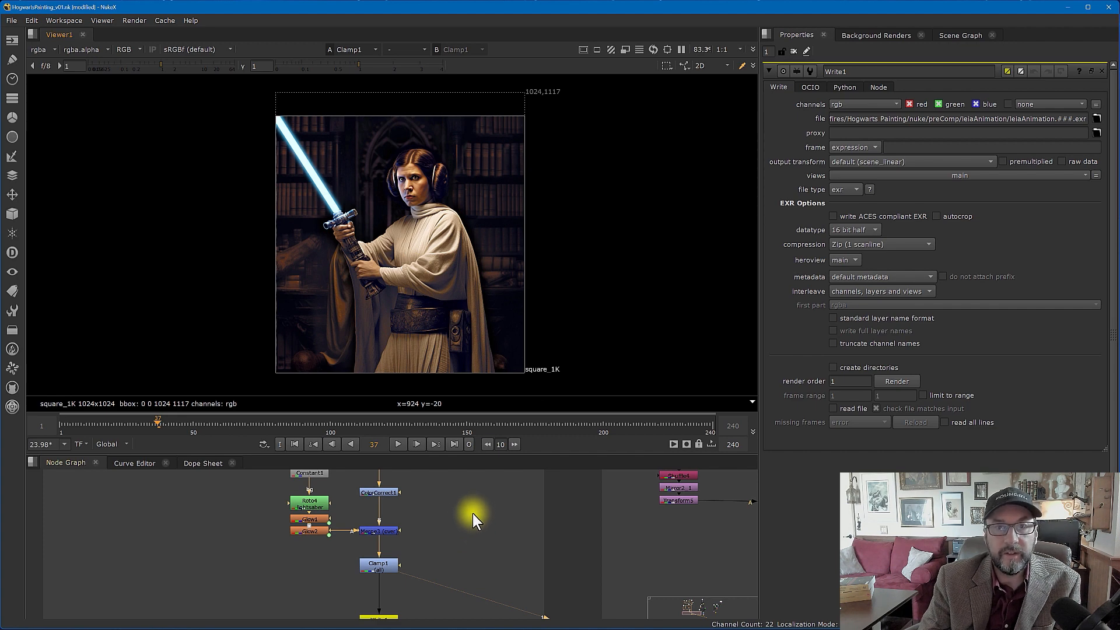
# Display the pre-rendered leiaAnimation sequence from the Read3 node at the head of the Painting Effect group.
pyautogui.moveTo(470, 518); pyautogui.dragTo(439, 545, button='middle')
pyautogui.moveTo(578, 475); pyautogui.dragTo(339, 576, button='middle')
pyautogui.scroll(-2, 358, 542)
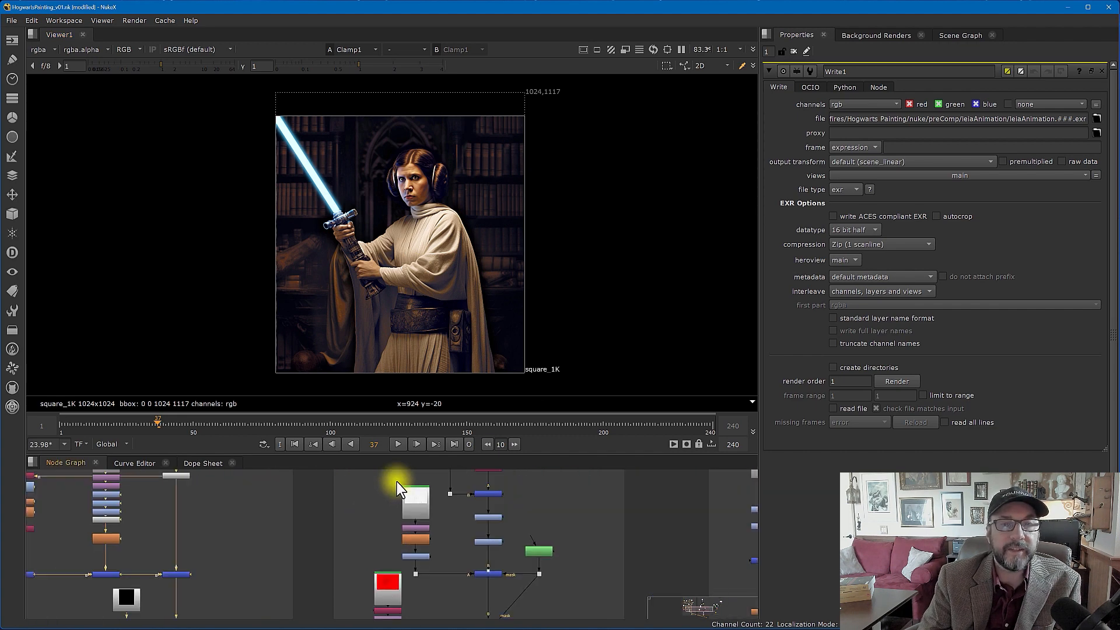
pyautogui.moveTo(396, 482); pyautogui.dragTo(374, 581, button='middle')
pyautogui.moveTo(390, 505); pyautogui.dragTo(365, 585, button='middle')
pyautogui.moveTo(380, 502); pyautogui.dragTo(372, 524, button='middle')
pyautogui.scroll(4, 373, 521)
pyautogui.click(428, 501)
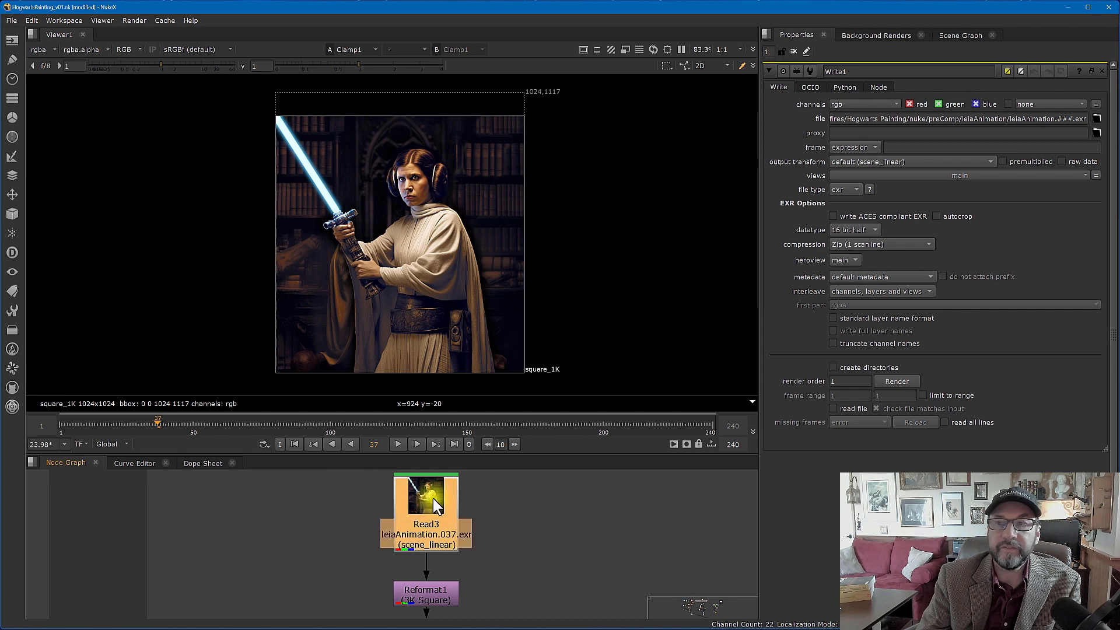
pyautogui.press('1')
pyautogui.scroll(2, 451, 528)
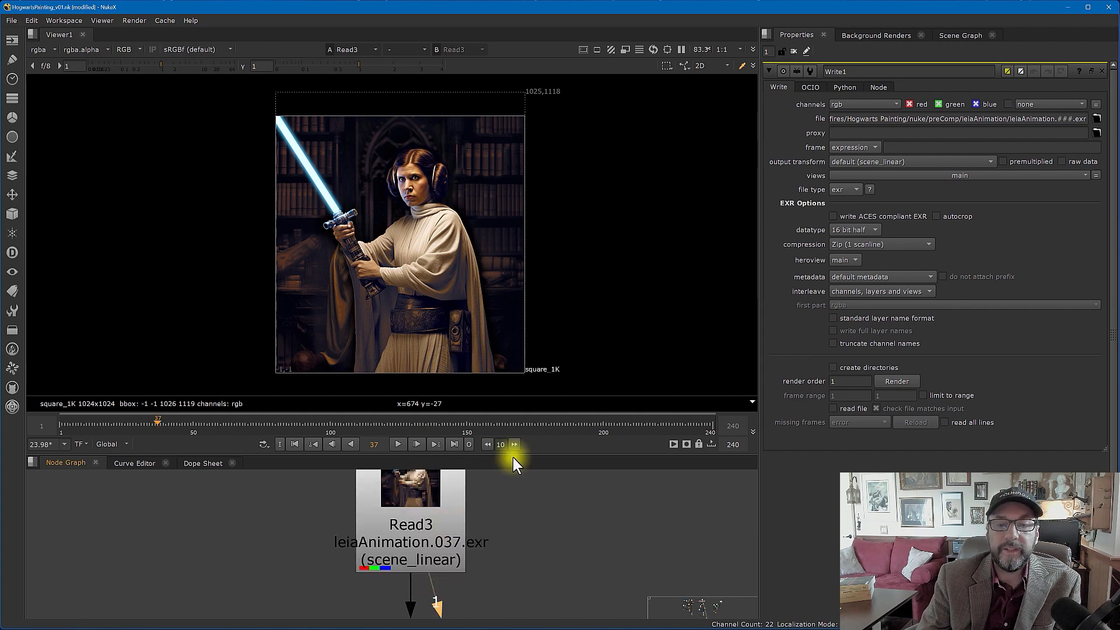
# Enlarge the node graph pane slightly, inspect the Read3 image up close and open the Read3 node's properties.
pyautogui.moveTo(513, 458); pyautogui.dragTo(497, 437)
pyautogui.scroll(4, 428, 221)
pyautogui.scroll(-1, 442, 348)
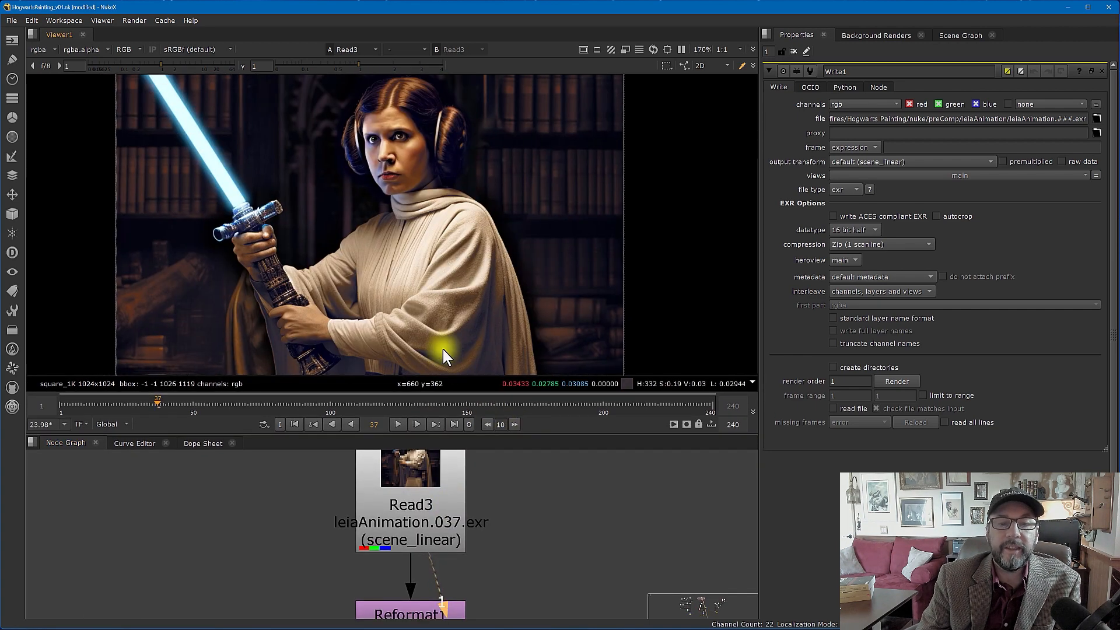
pyautogui.scroll(2, 435, 309)
pyautogui.scroll(-2, 481, 528)
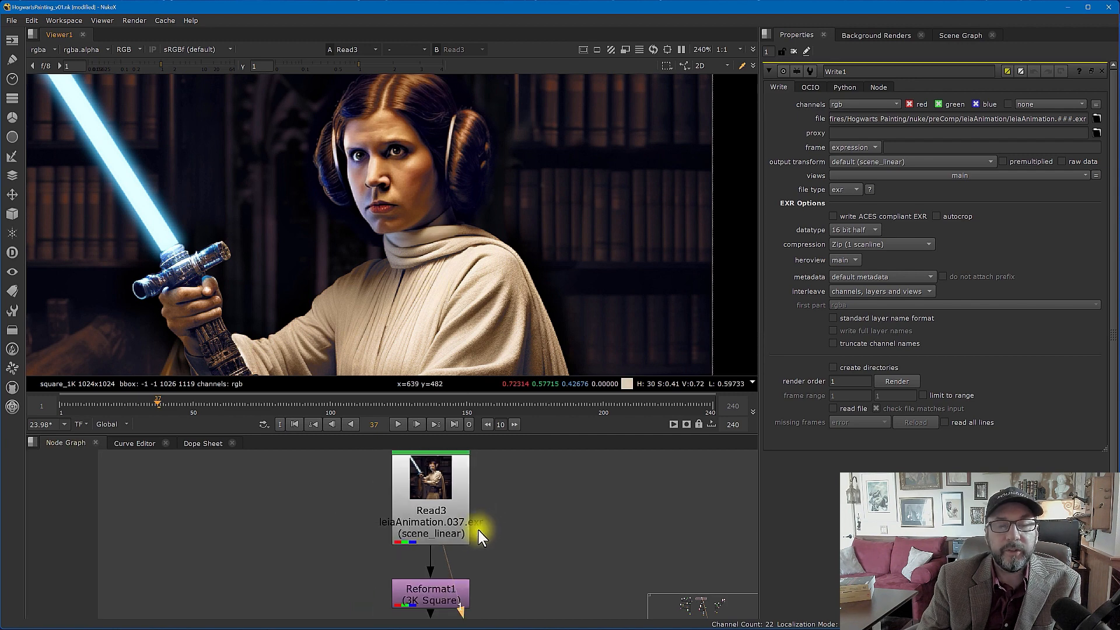
pyautogui.click(438, 492)
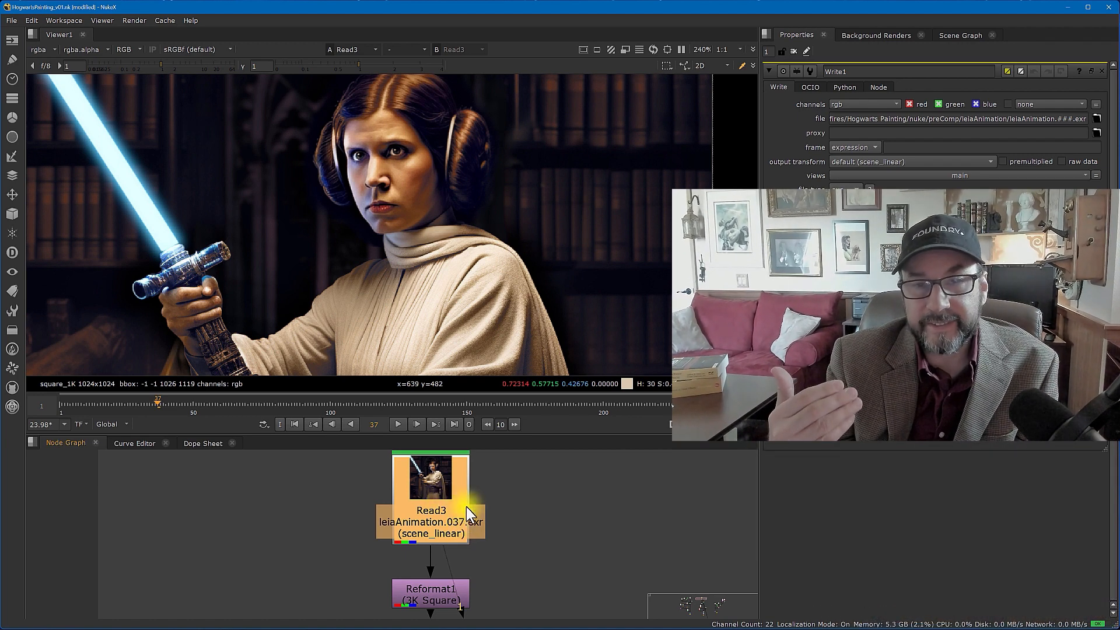
pyautogui.doubleClick(426, 479)
# Display the Reformat1 (3K Square) output in the viewer and examine the resized image at different magnifications.
pyautogui.moveTo(473, 573); pyautogui.dragTo(409, 530, button='middle')
pyautogui.press('-')
pyautogui.scroll(-1, 489, 231)
pyautogui.moveTo(486, 227); pyautogui.dragTo(474, 215, button='middle')
pyautogui.click(422, 536)
pyautogui.press('1')
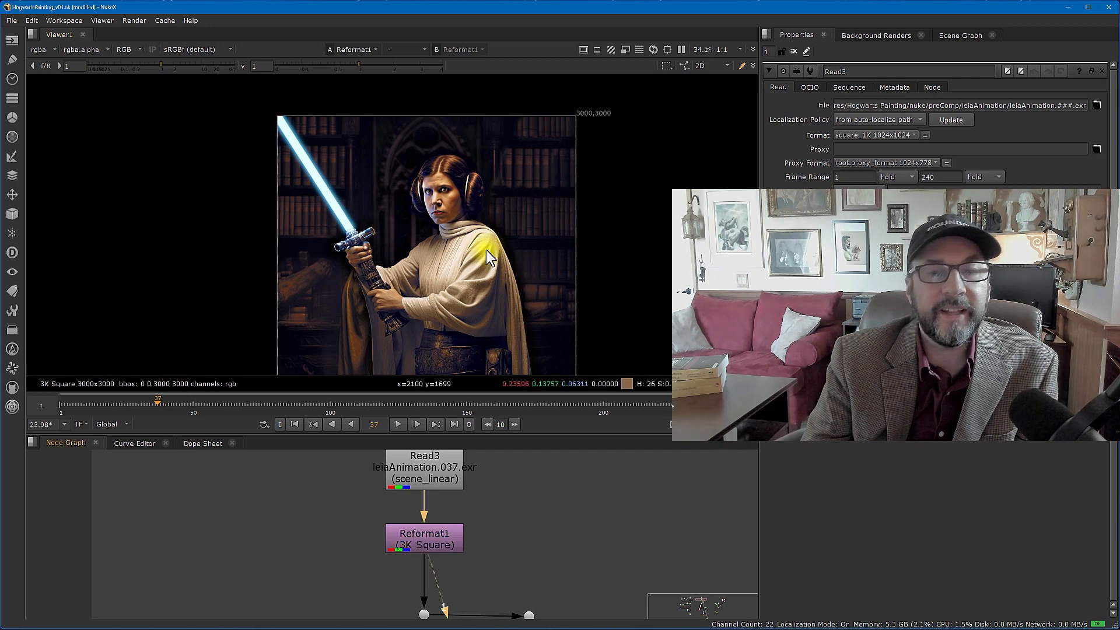
pyautogui.scroll(3, 486, 250)
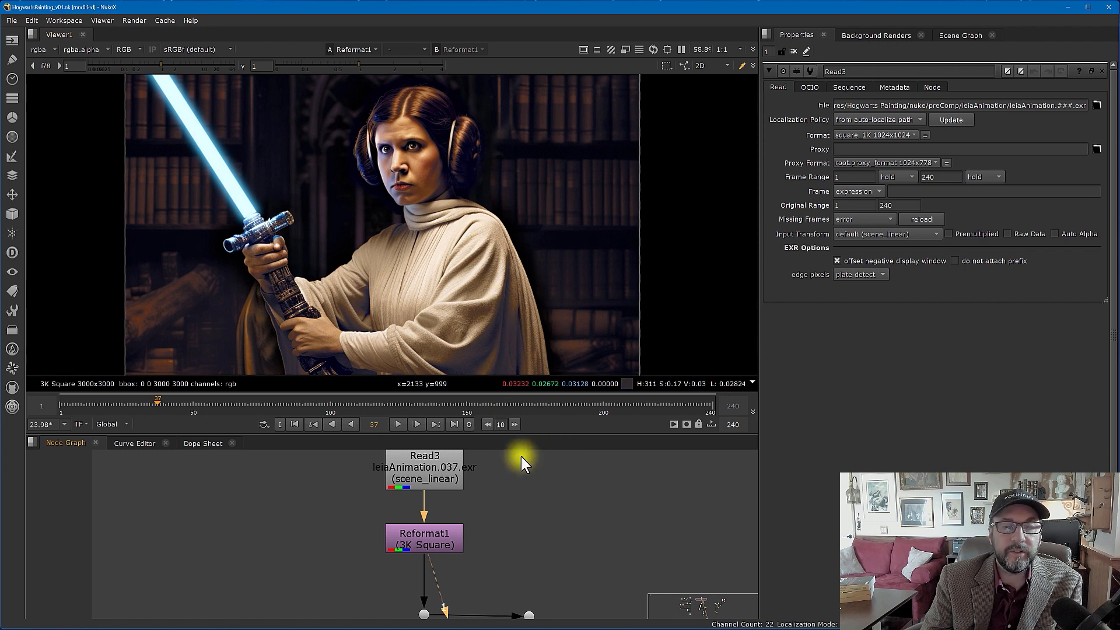
pyautogui.moveTo(488, 556); pyautogui.dragTo(475, 521, button='middle')
pyautogui.scroll(4, 466, 306)
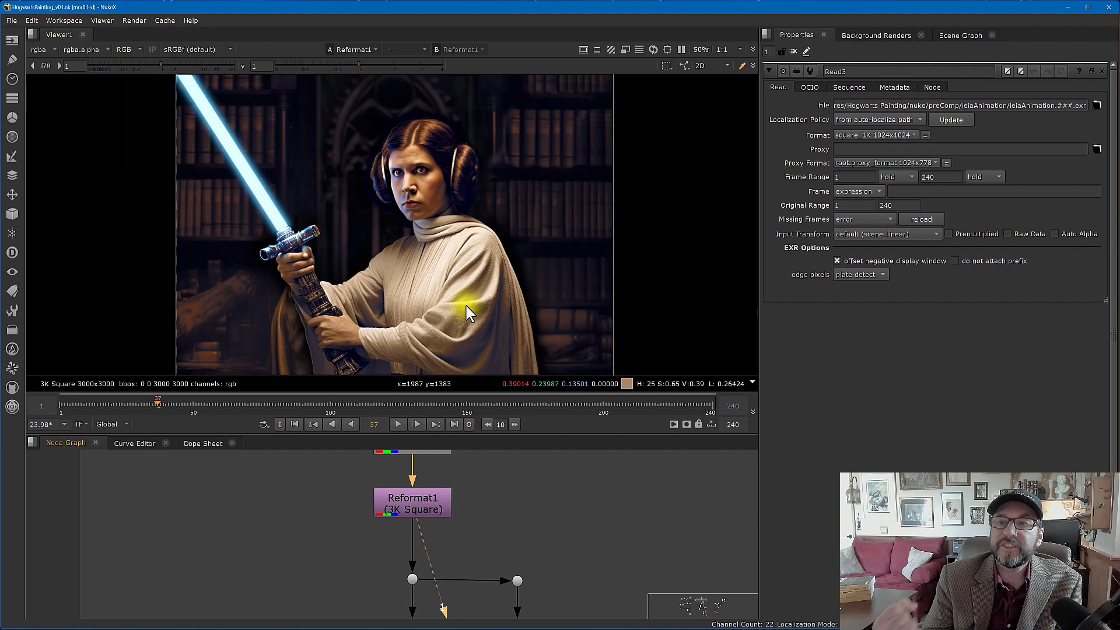
pyautogui.scroll(-5, 502, 551)
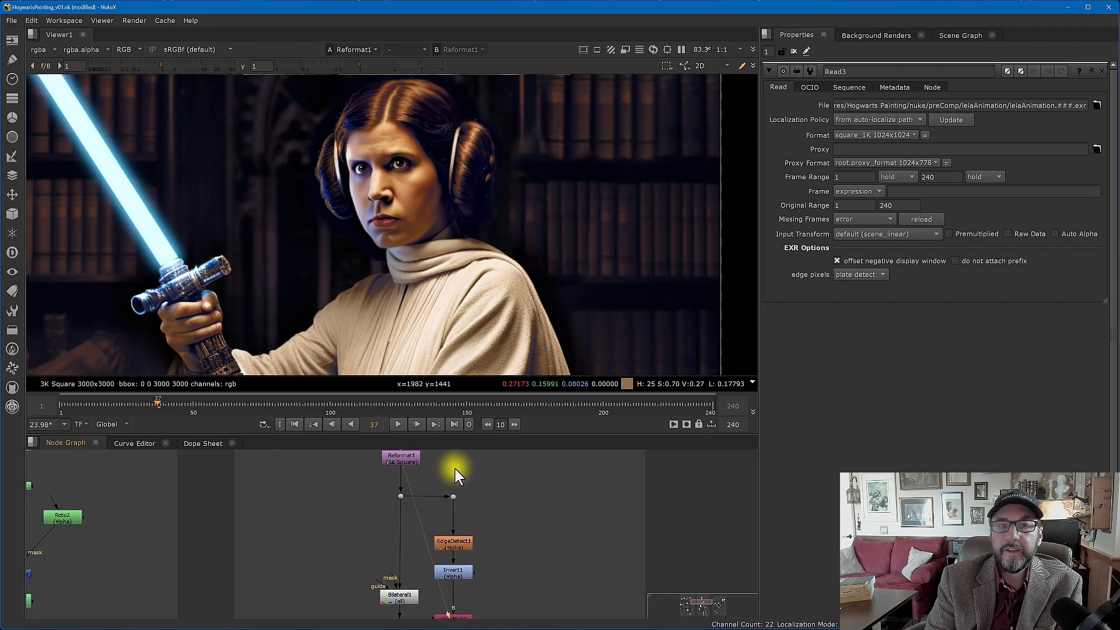
# Maximize the node graph to review the whole Painting Effect tree, and return to the normal layout.
pyautogui.press('space')
pyautogui.scroll(-2, 473, 326)
pyautogui.moveTo(534, 416); pyautogui.dragTo(526, 352, button='middle')
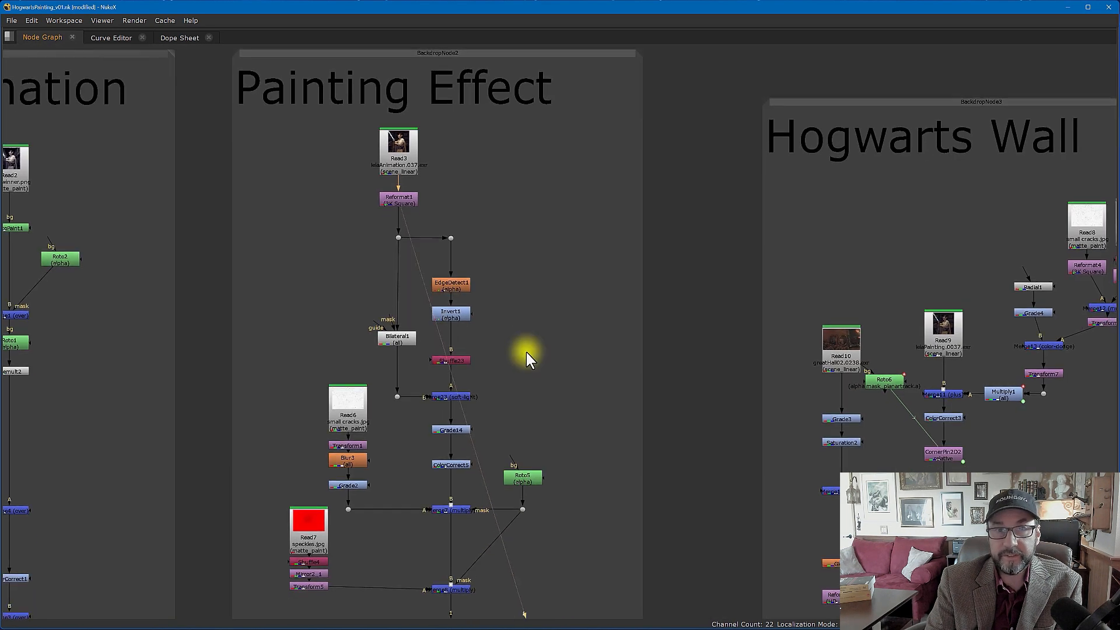
pyautogui.press('space')
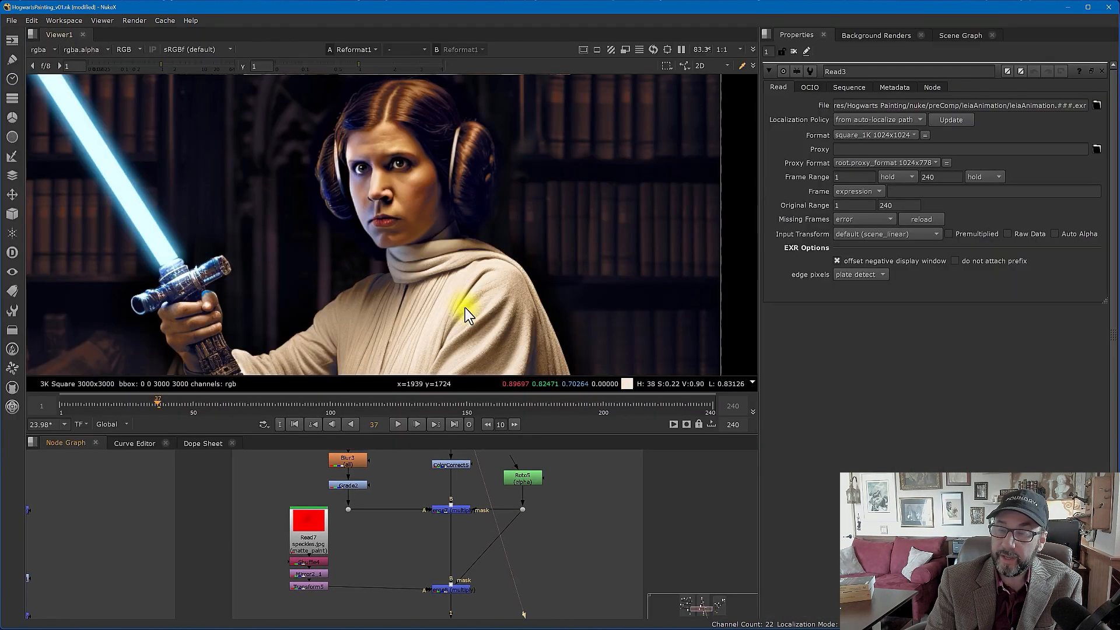
# Display the Bilateral1 node's output in the viewer and open its properties.
pyautogui.moveTo(401, 511); pyautogui.dragTo(404, 593, button='middle')
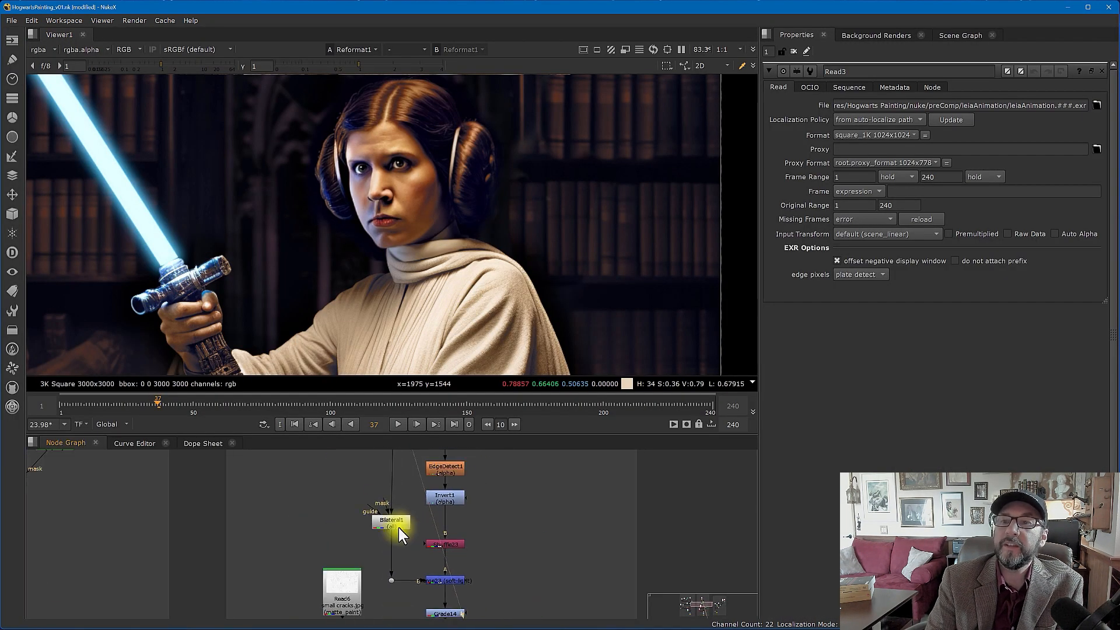
pyautogui.moveTo(400, 525)
pyautogui.mouseDown(button='middle')
pyautogui.moveTo(393, 570)
pyautogui.moveTo(391, 539)
pyautogui.mouseUp(button='middle')
pyautogui.scroll(2, 385, 539)
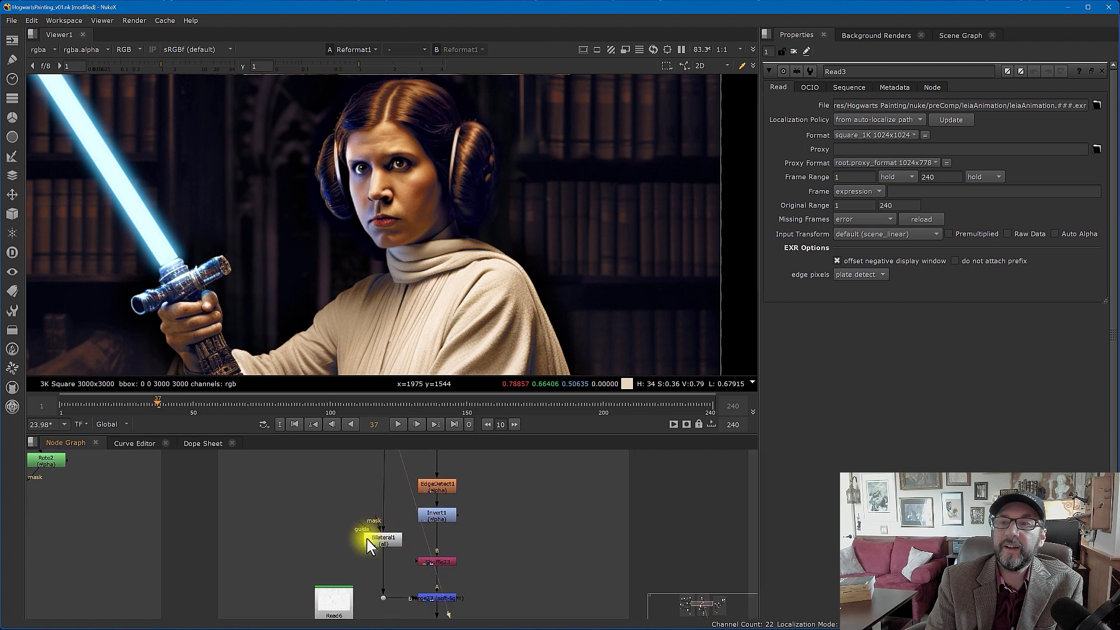
pyautogui.click(376, 539)
pyautogui.scroll(3, 382, 542)
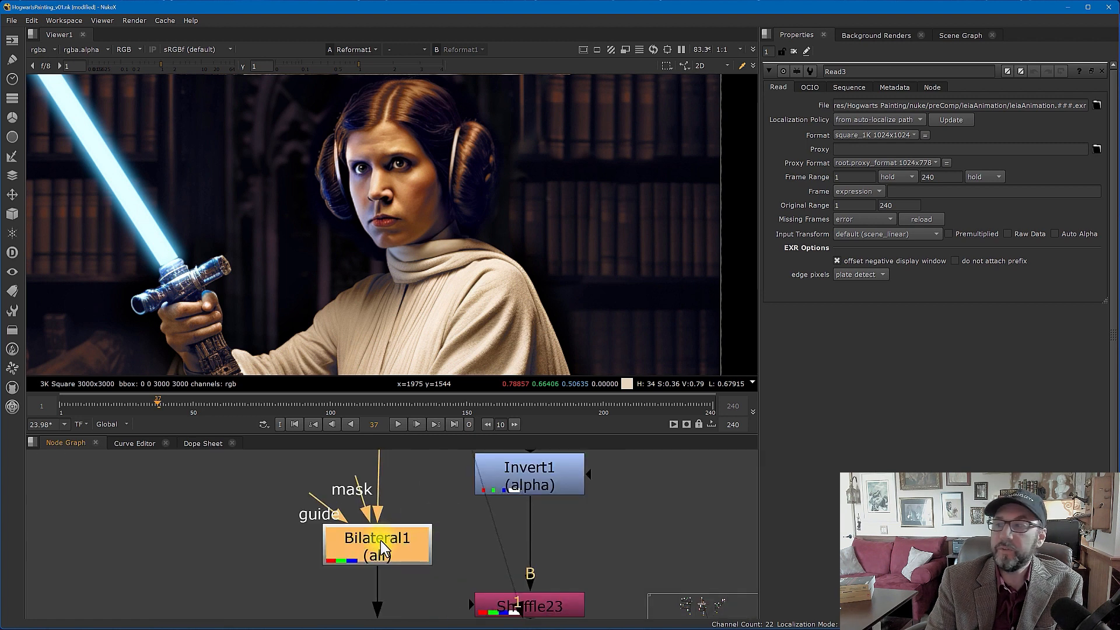
pyautogui.press('1')
pyautogui.doubleClick(392, 560)
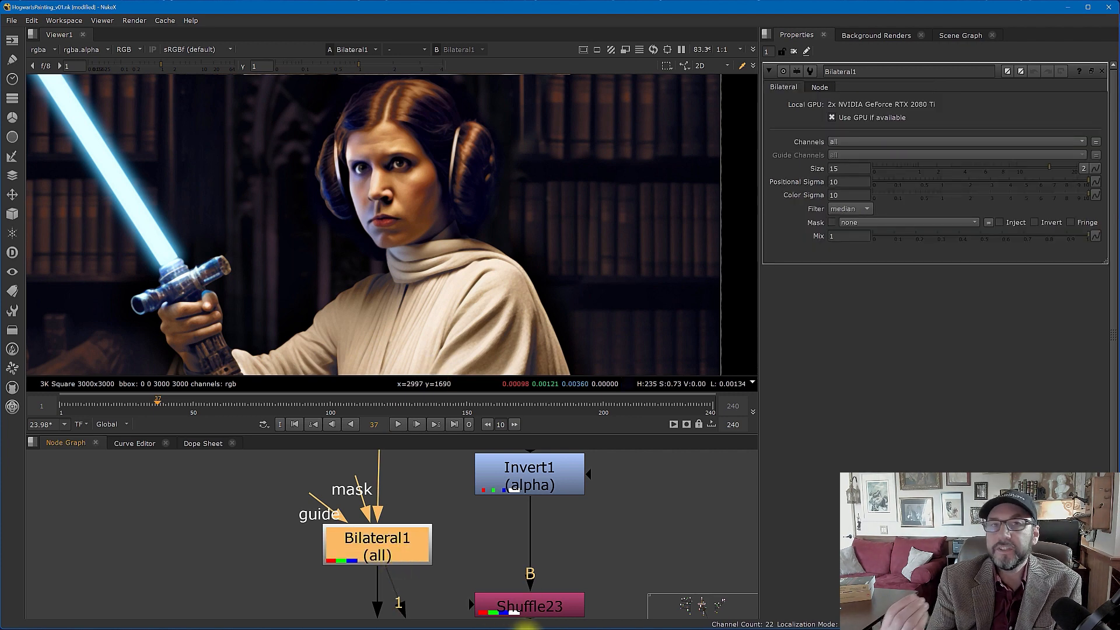
# Open the EdgeDetect1 node's properties and display its alpha channel in the viewer.
pyautogui.click(513, 628)
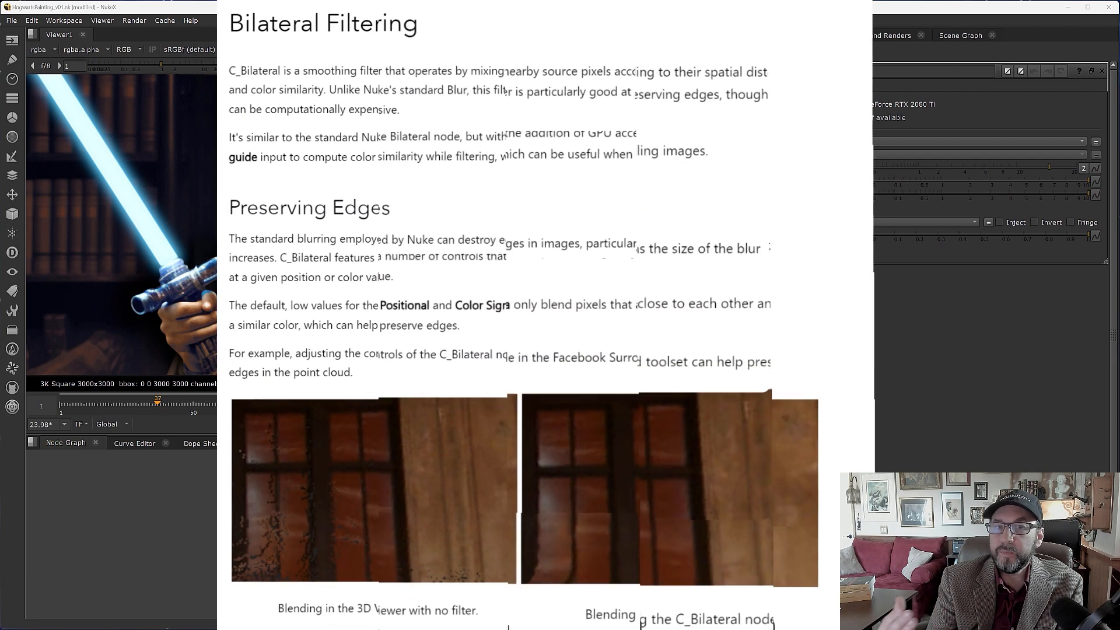
pyautogui.click(563, 589)
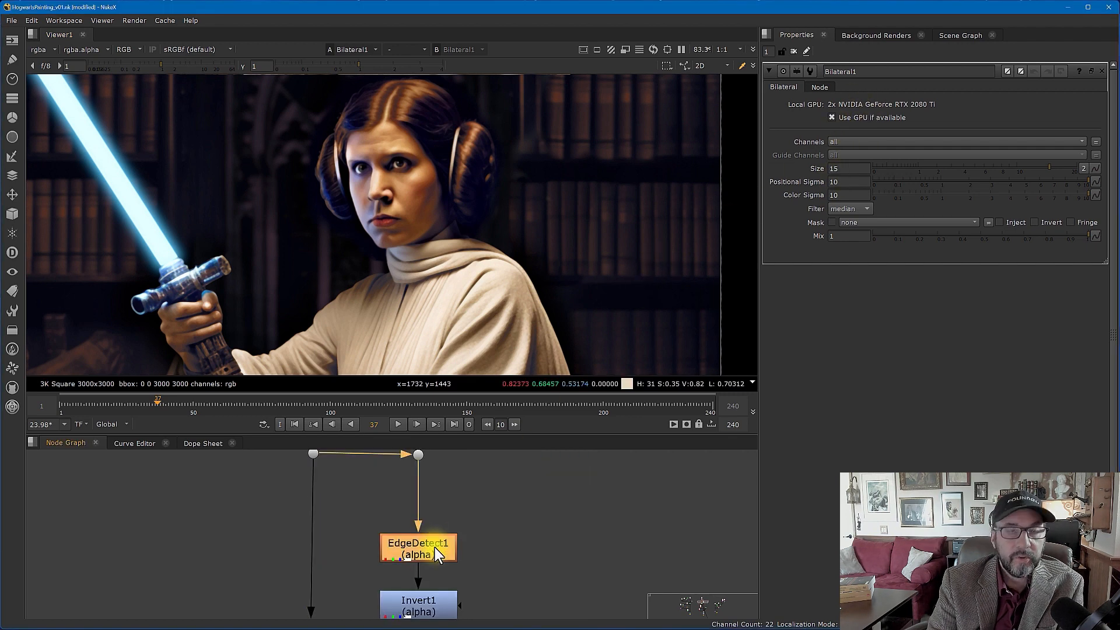
pyautogui.doubleClick(434, 548)
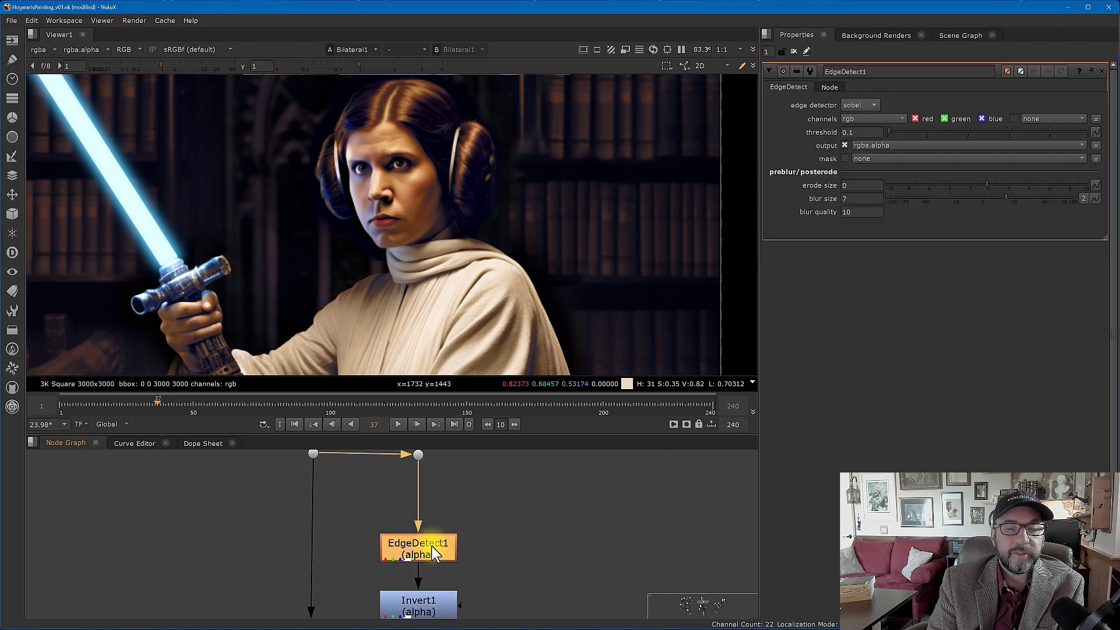
pyautogui.press('1')
pyautogui.scroll(-2, 504, 225)
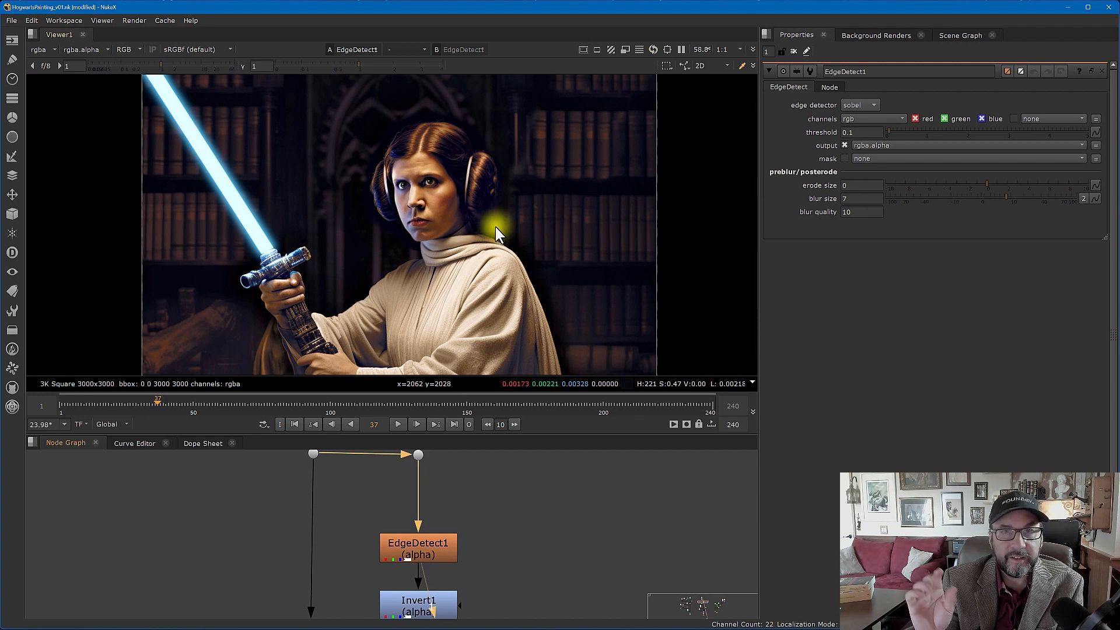
pyautogui.press('a')
pyautogui.scroll(-1, 502, 227)
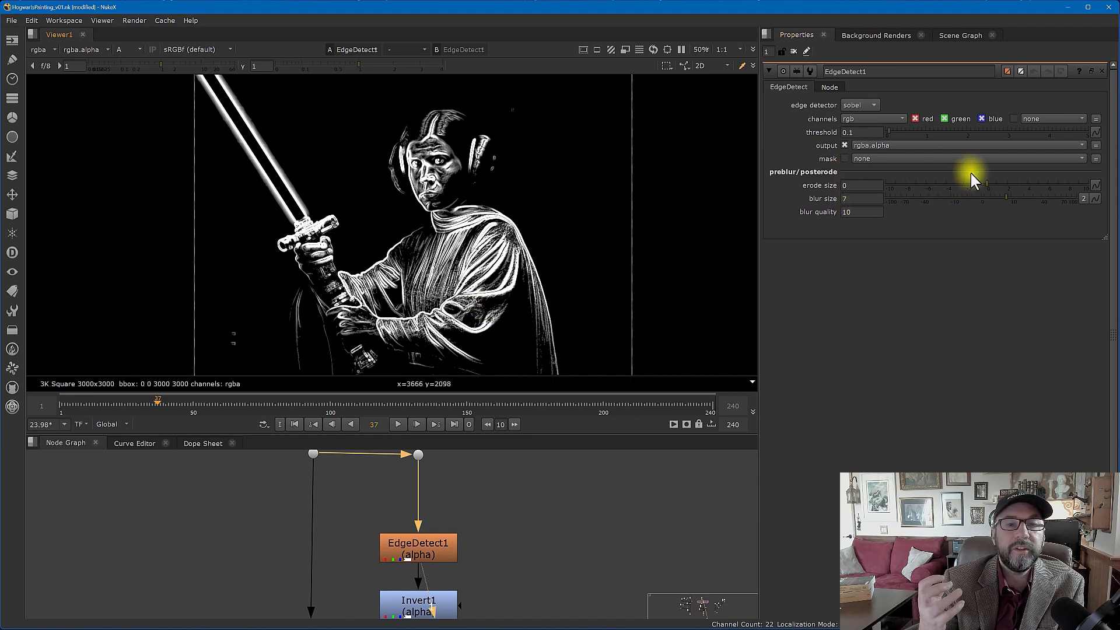
# Try an erode size of 1.7 on EdgeDetect1, undo it, and try adjusting the blur size.
pyautogui.moveTo(988, 183)
pyautogui.mouseDown()
pyautogui.moveTo(959, 180)
pyautogui.moveTo(1004, 169)
pyautogui.mouseUp()
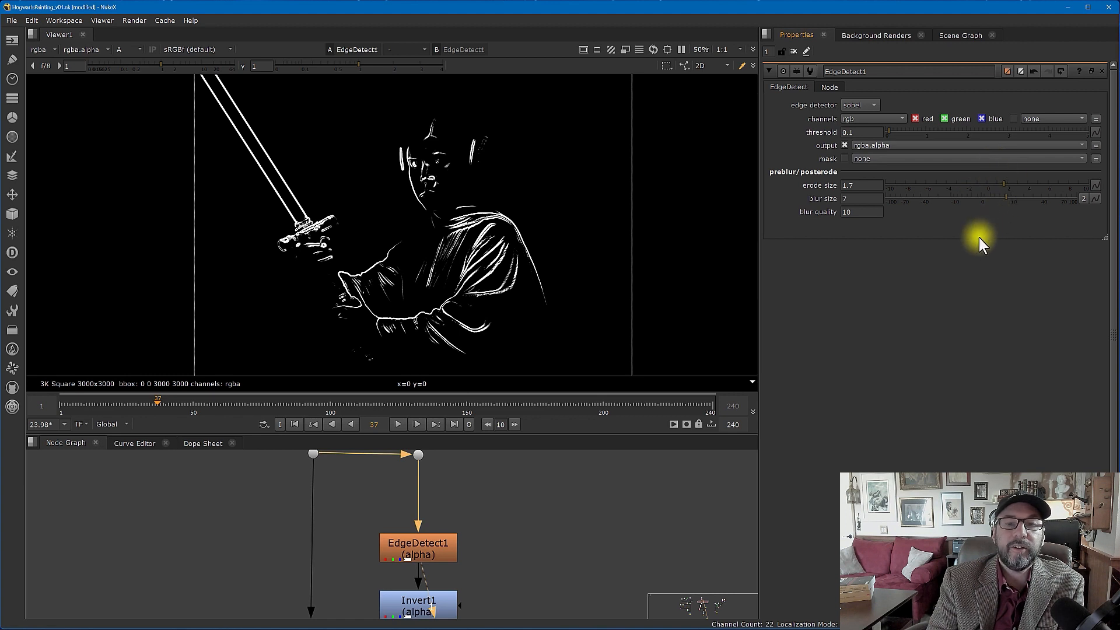
pyautogui.hotkey('ctrl', 'z')
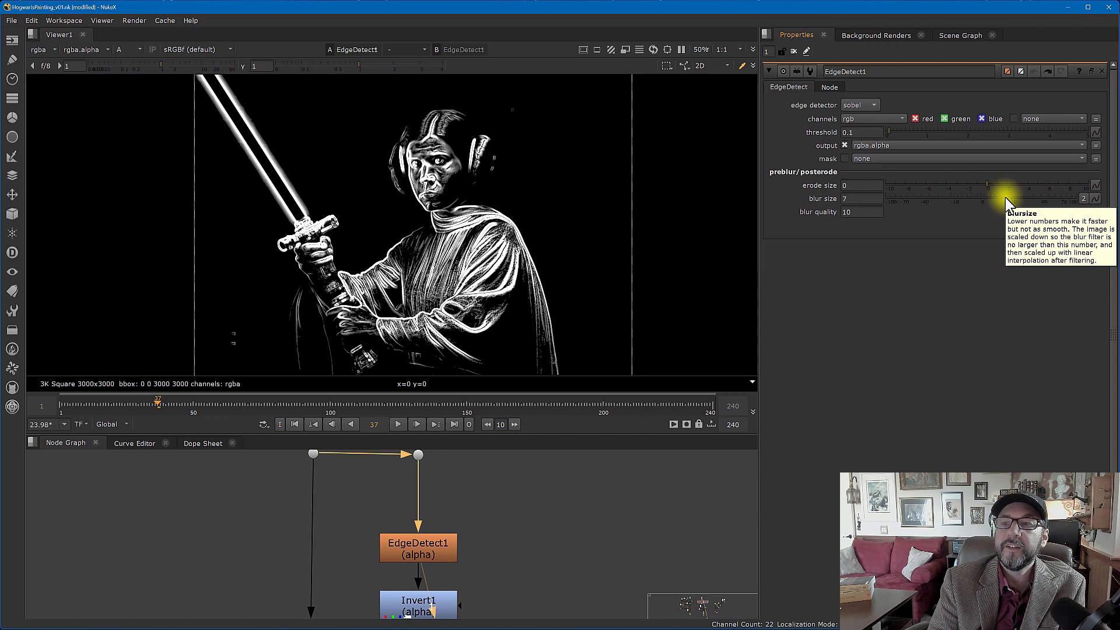
pyautogui.moveTo(1006, 197); pyautogui.dragTo(973, 215)
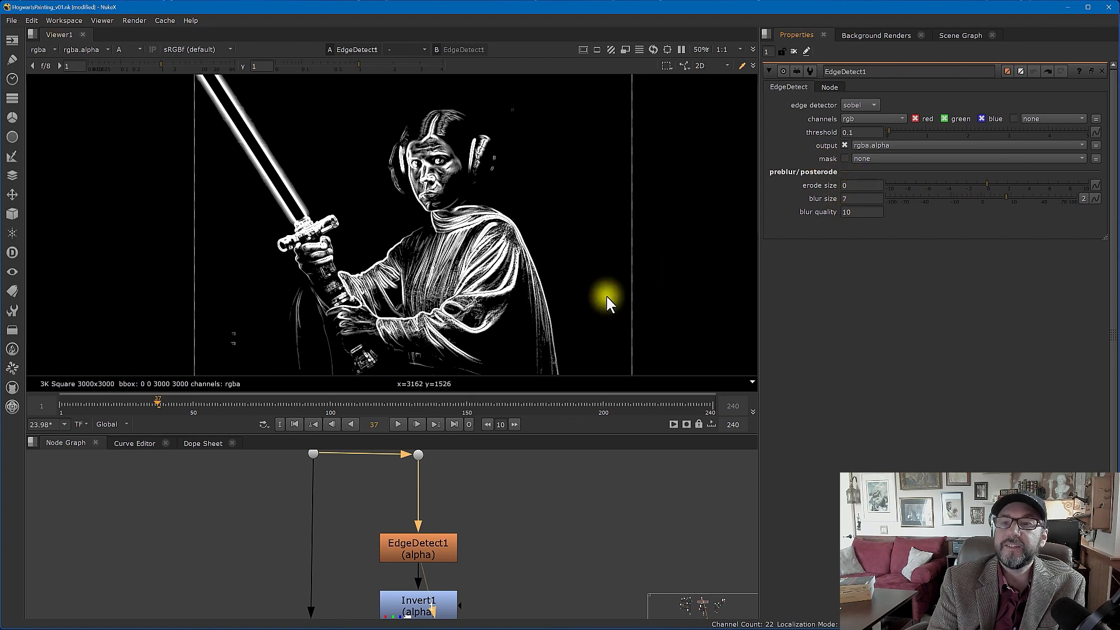
pyautogui.moveTo(528, 537); pyautogui.dragTo(541, 491, button='middle')
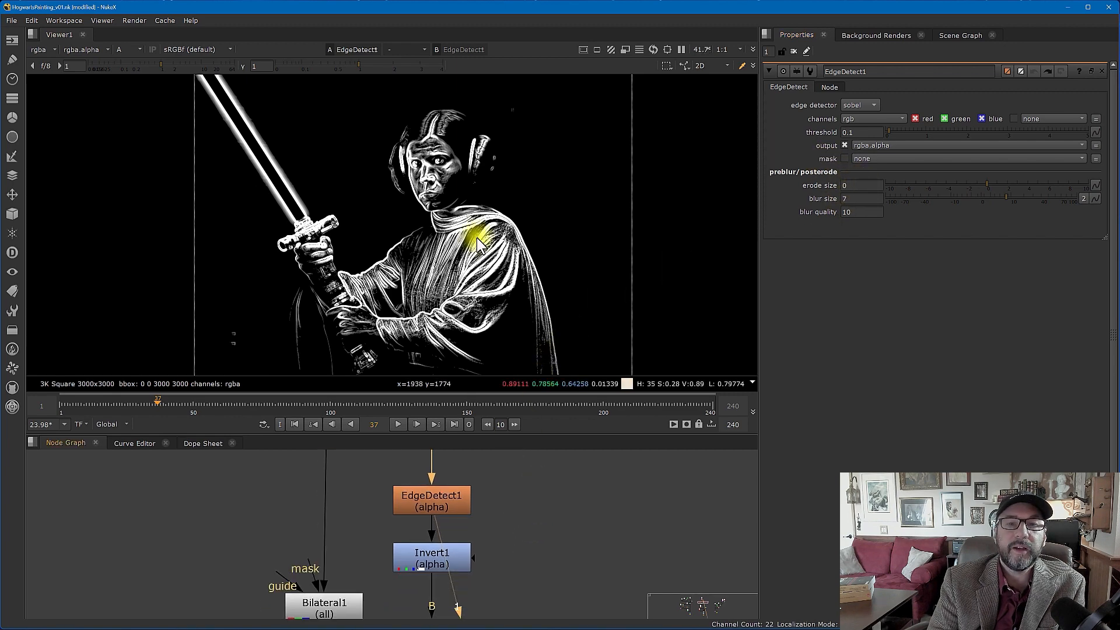
# Display the Invert1 node's output in the viewer to check the inverted edge alpha.
pyautogui.scroll(-1, 478, 237)
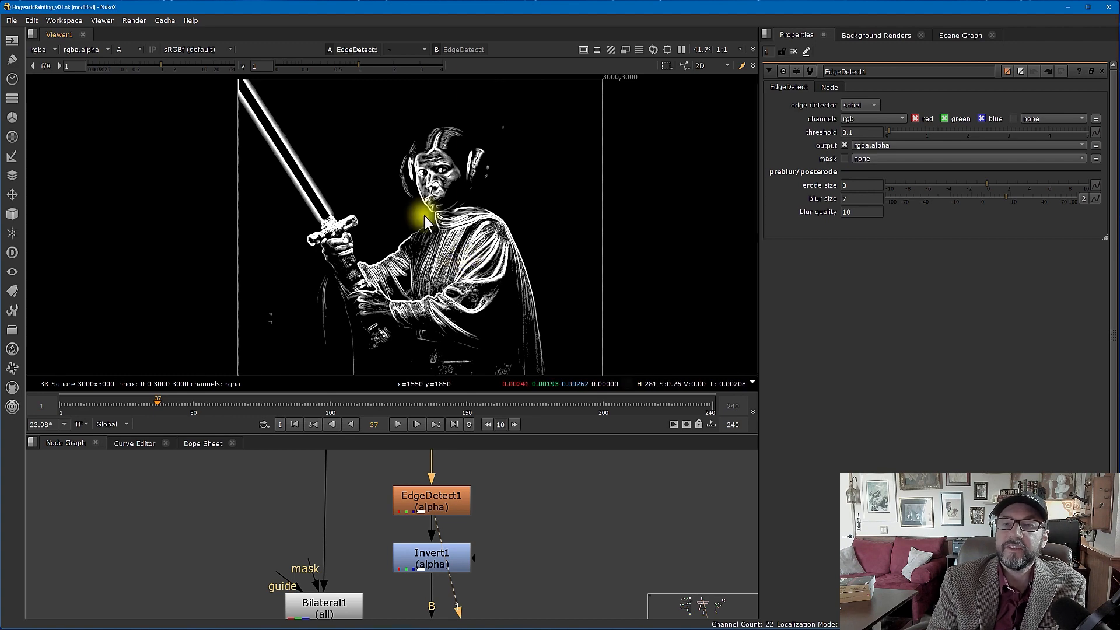
pyautogui.click(434, 558)
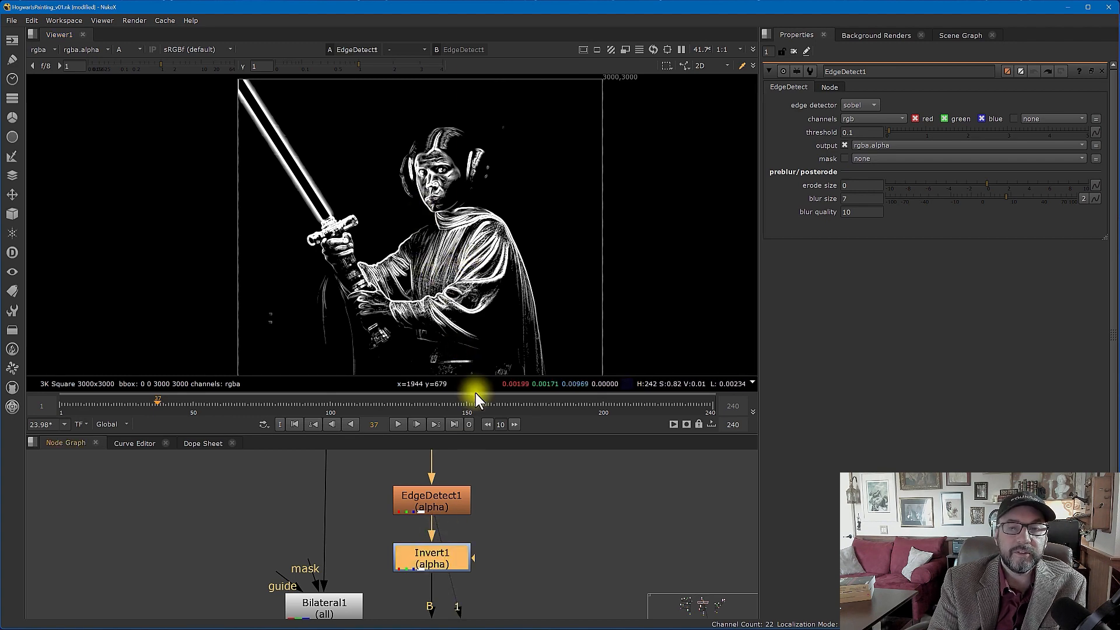
pyautogui.press('1')
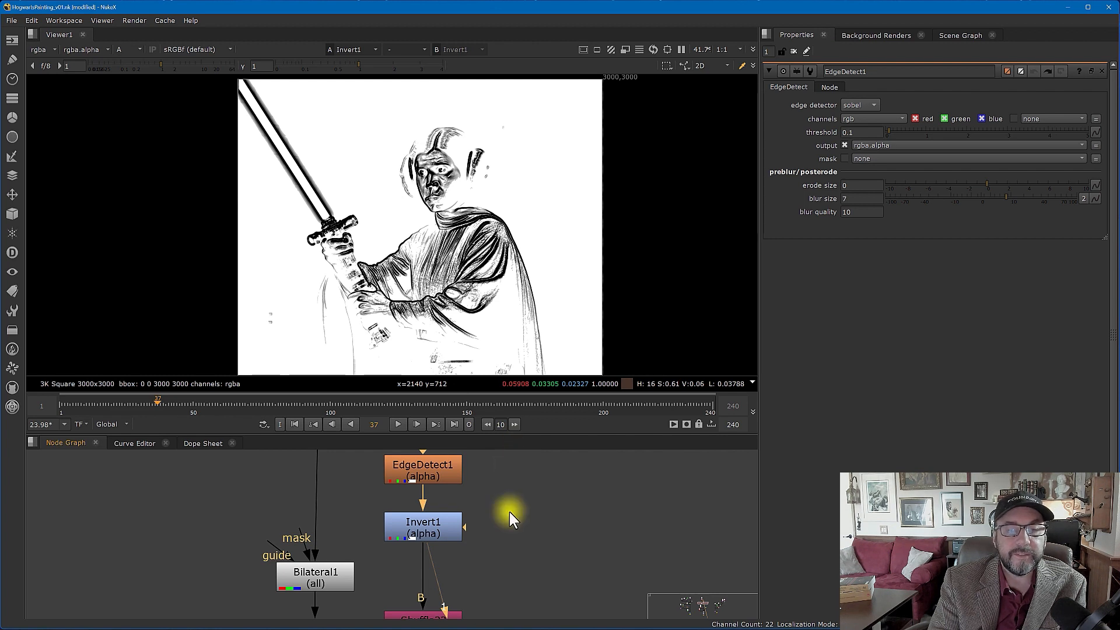
# Open the Shuffle23 node's properties and display its output in the viewer as RGB instead of alpha.
pyautogui.moveTo(509, 512); pyautogui.dragTo(513, 478, button='middle')
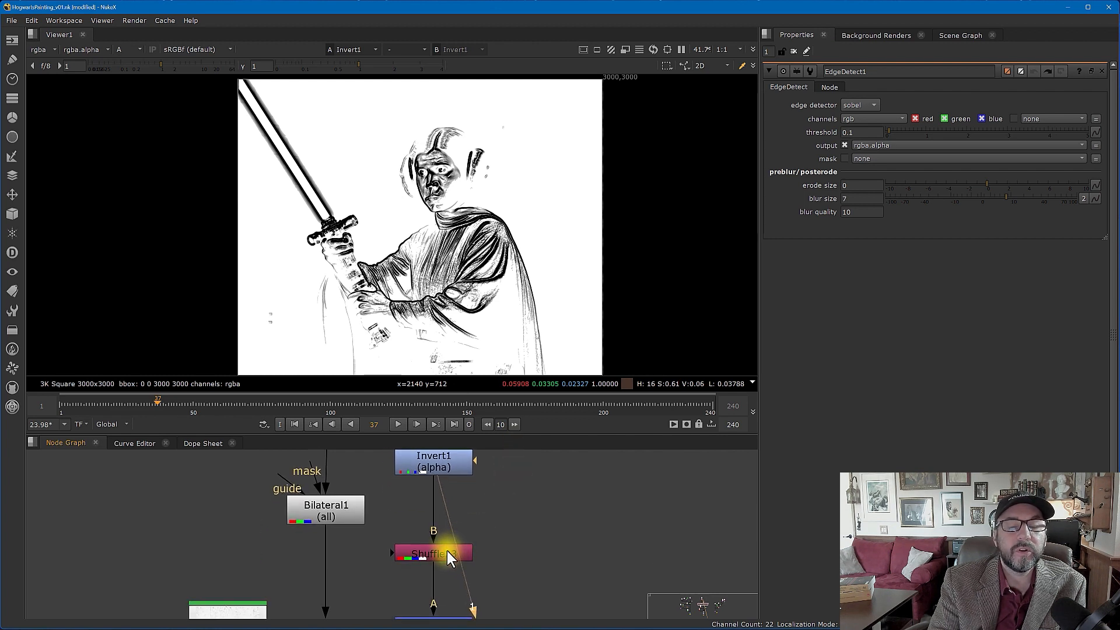
pyautogui.click(432, 554)
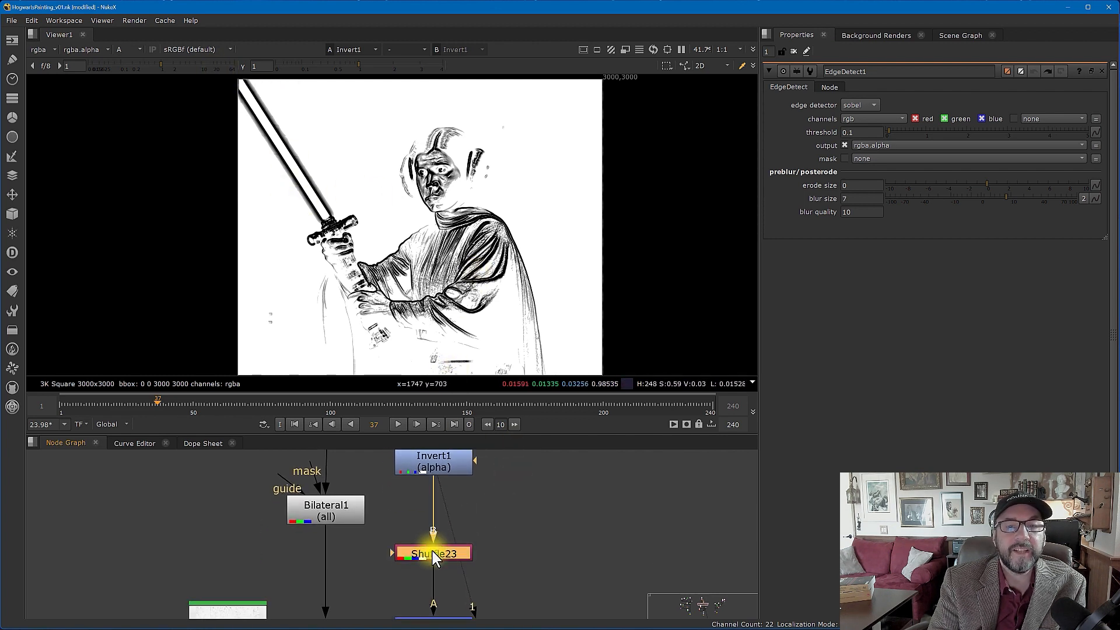
pyautogui.doubleClick(433, 553)
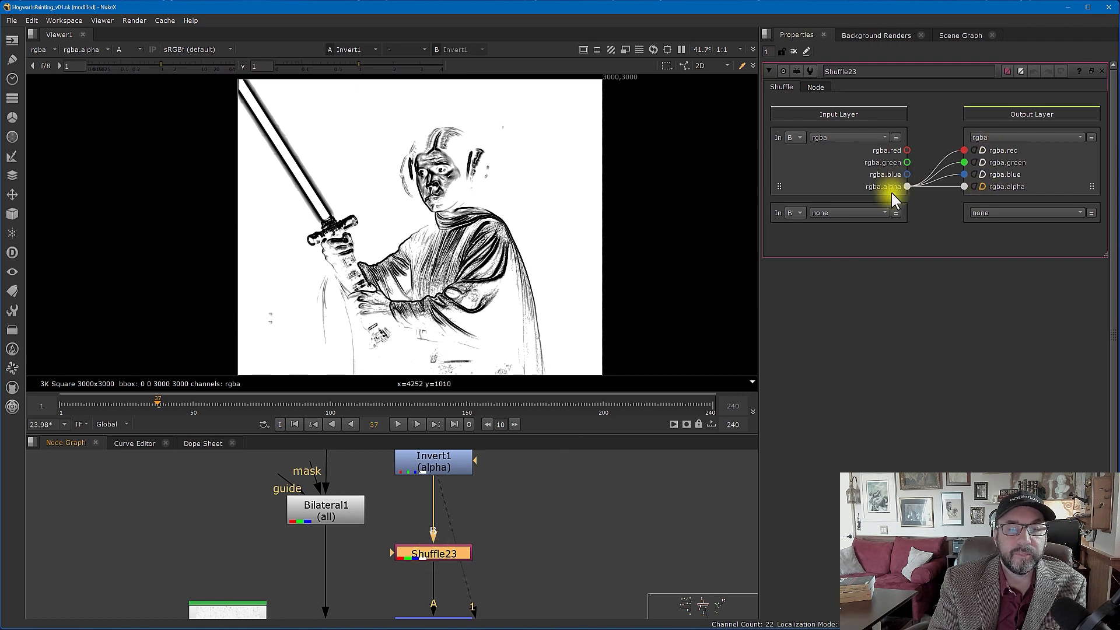
pyautogui.press('1')
pyautogui.press('a')
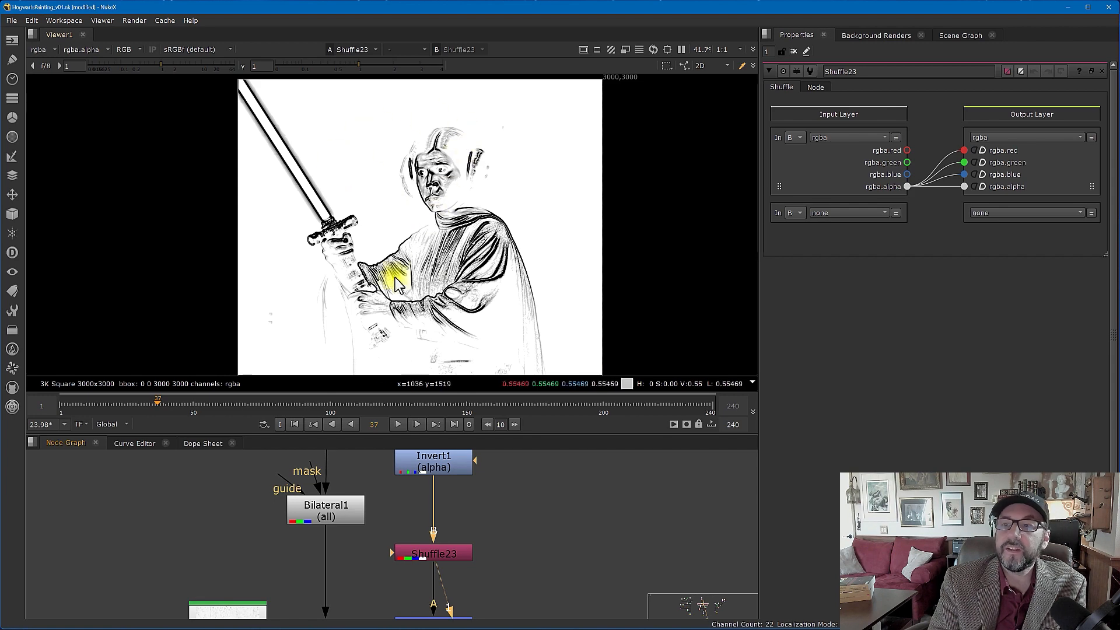
pyautogui.scroll(-4, 432, 272)
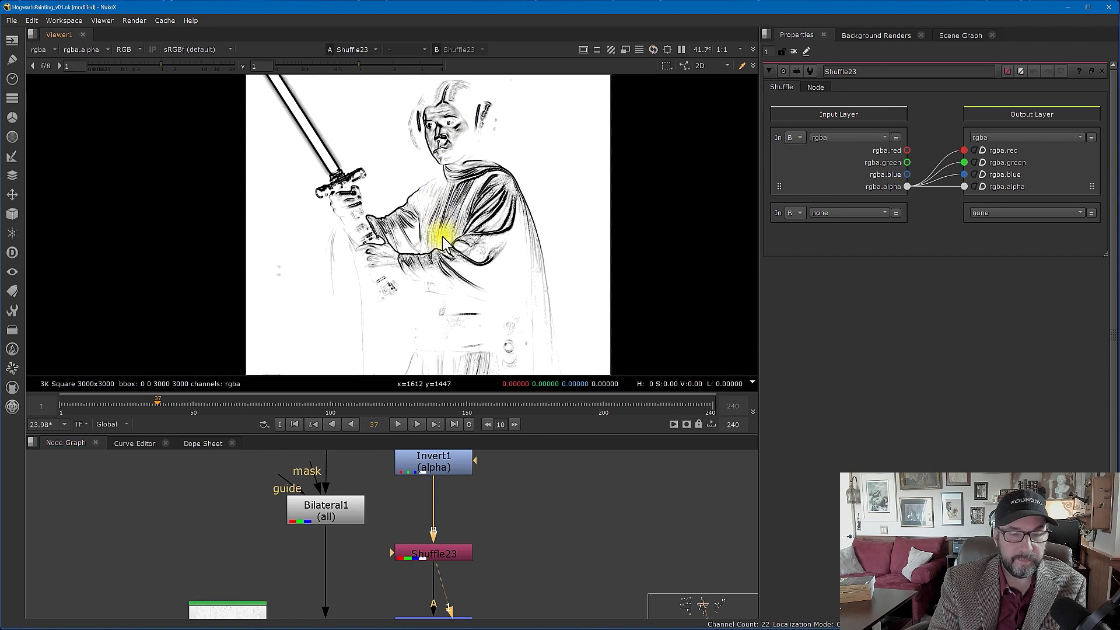
# Display the Bilateral1 output and the soft-light Merge23 result in the viewer, and inspect the figure's robe up close.
pyautogui.moveTo(498, 597); pyautogui.dragTo(488, 500, button='middle')
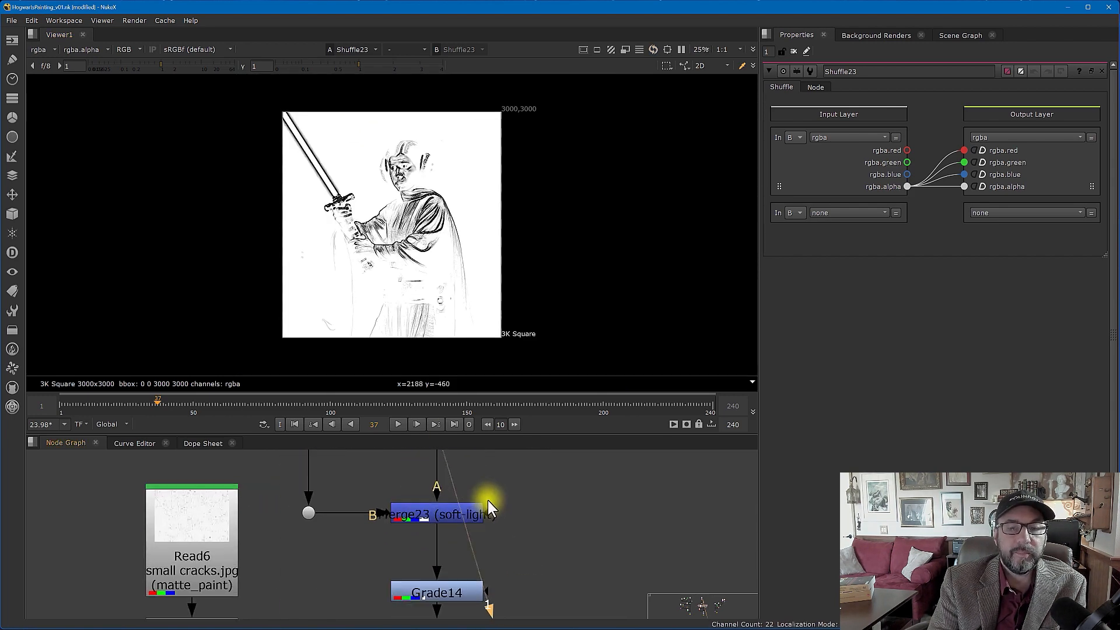
pyautogui.moveTo(422, 515); pyautogui.dragTo(430, 608, button='middle')
pyautogui.click(314, 470)
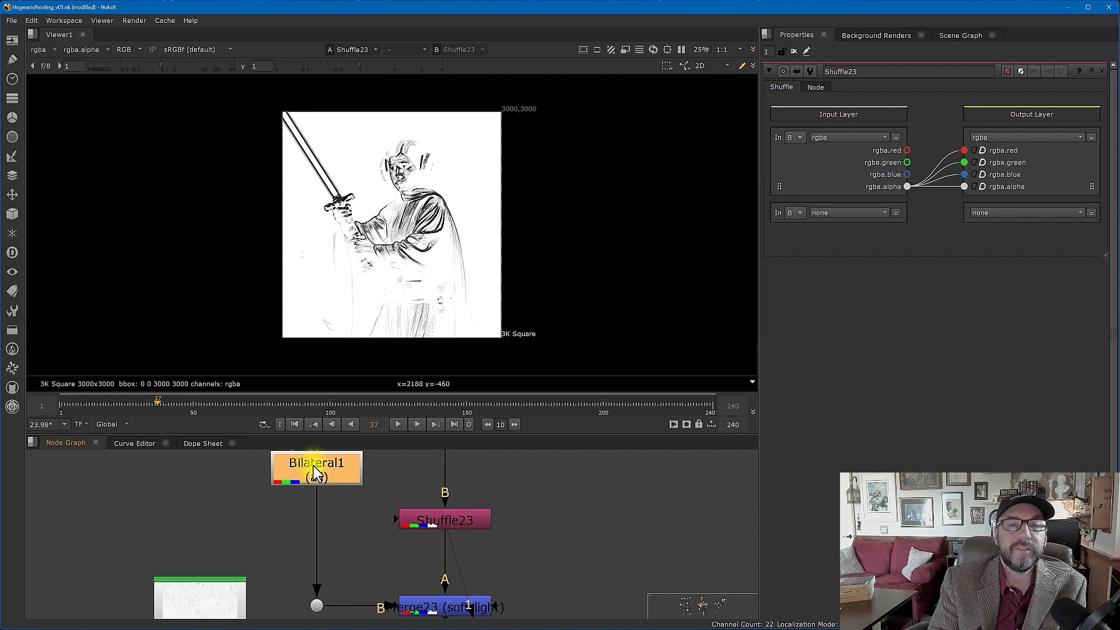
pyautogui.press('1')
pyautogui.moveTo(351, 550); pyautogui.dragTo(350, 526, button='middle')
pyautogui.moveTo(410, 198); pyautogui.dragTo(400, 358, button='middle')
pyautogui.scroll(2, 425, 243)
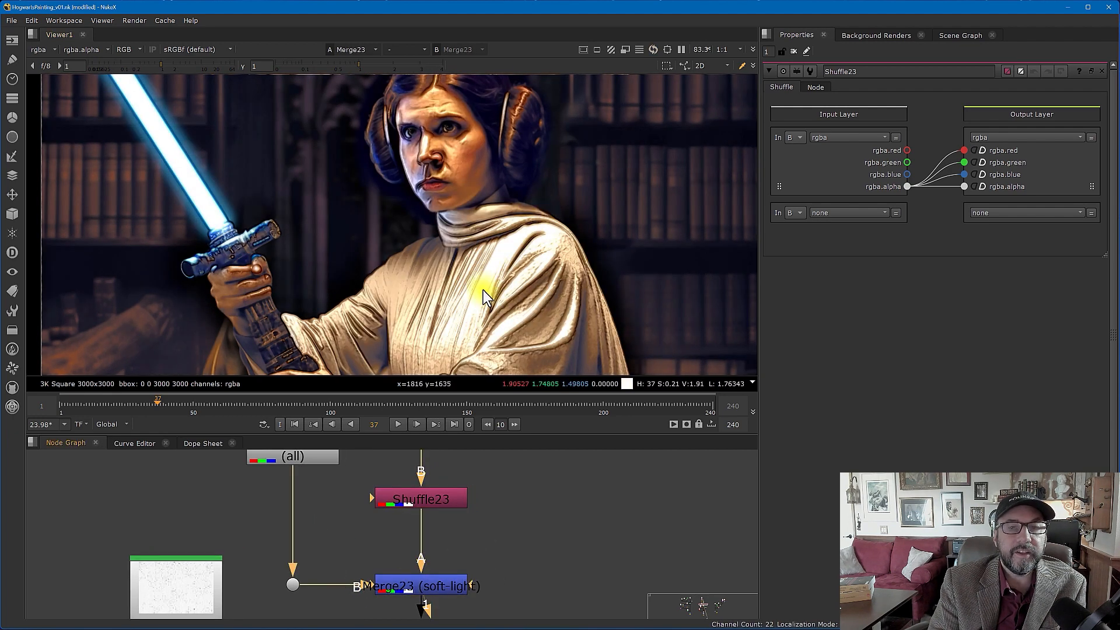
pyautogui.moveTo(478, 193); pyautogui.dragTo(457, 103, button='middle')
pyautogui.scroll(3, 430, 243)
pyautogui.moveTo(479, 271); pyautogui.dragTo(446, 194, button='middle')
# Toggle the Merge23 node off and on to compare its soft-light effect on the hand and sleeve.
pyautogui.click(428, 594)
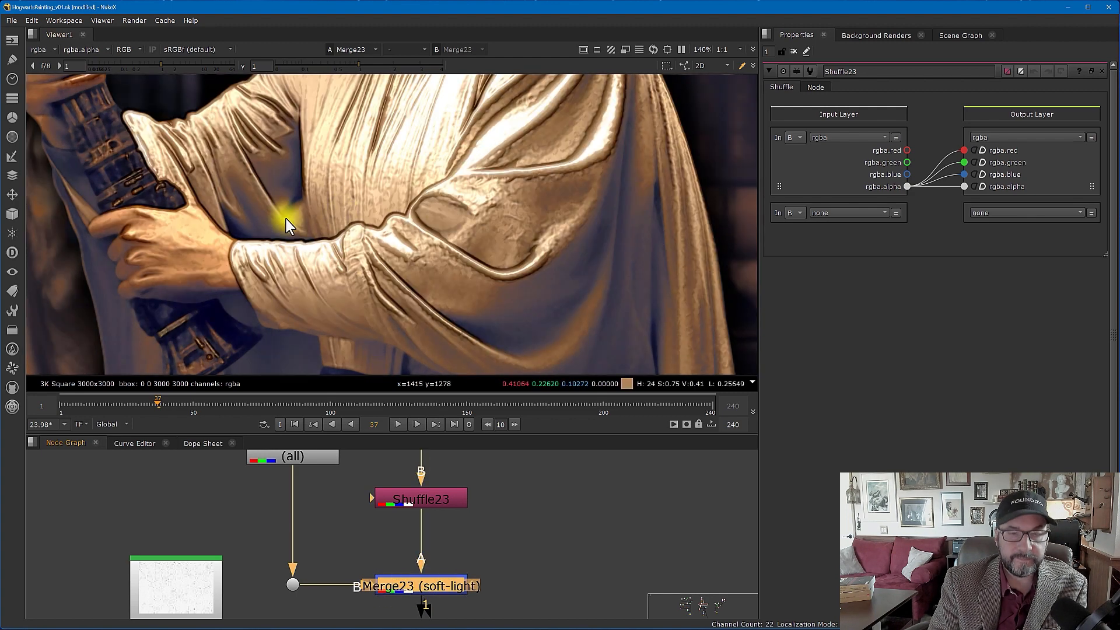
pyautogui.moveTo(286, 219); pyautogui.dragTo(321, 239, button='middle')
pyautogui.scroll(3, 353, 256)
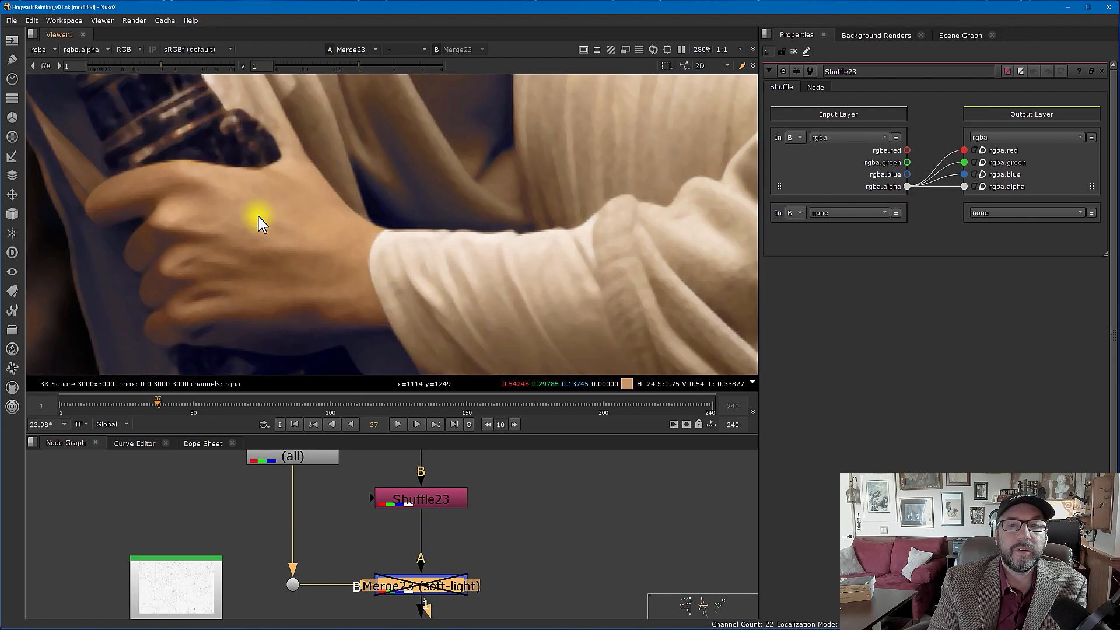
pyautogui.scroll(-3, 264, 209)
pyautogui.moveTo(261, 199); pyautogui.dragTo(369, 362, button='middle')
pyautogui.moveTo(293, 235); pyautogui.dragTo(347, 301, button='middle')
pyautogui.press('d')
pyautogui.press('d')
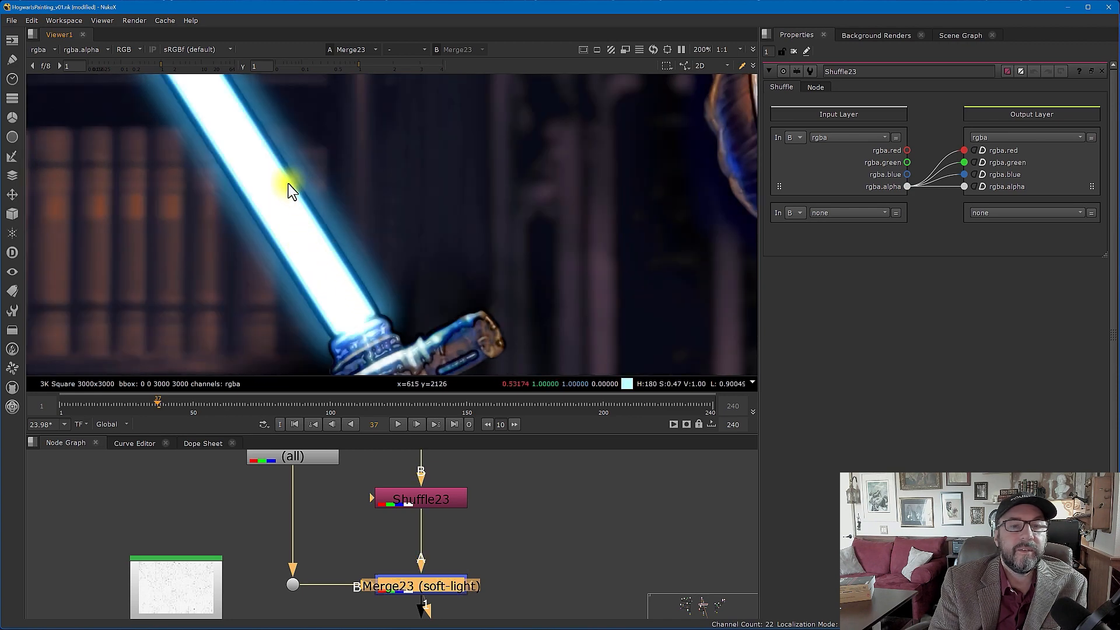
# Examine the lightsaber and toggle Merge23 off and on to compare the edge effect on Leia's face.
pyautogui.scroll(-3, 290, 193)
pyautogui.scroll(2, 291, 194)
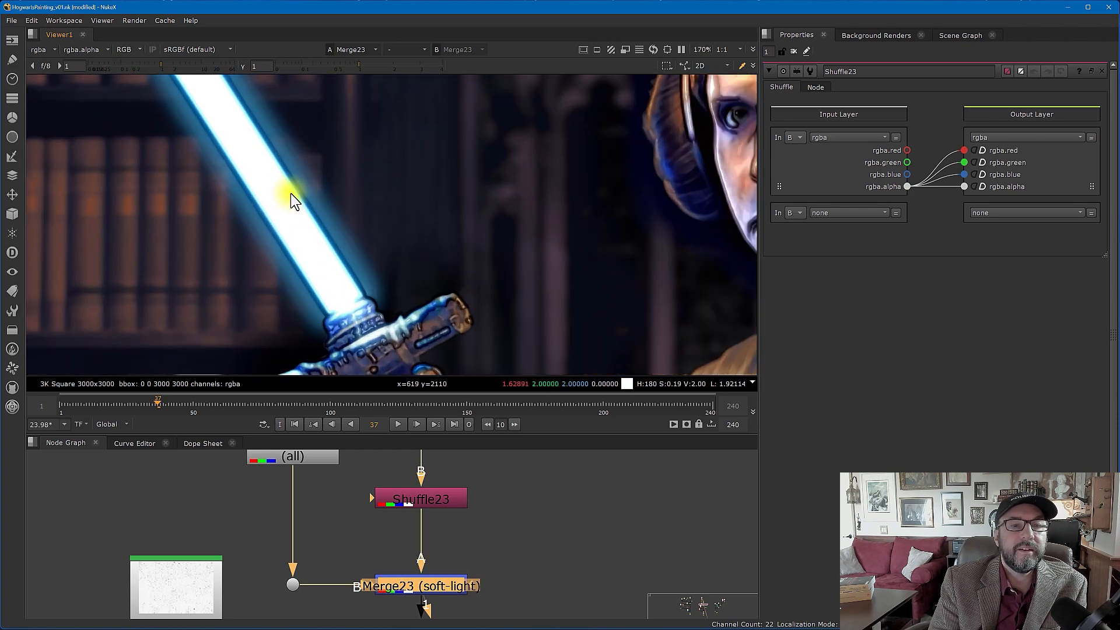
pyautogui.scroll(-4, 335, 237)
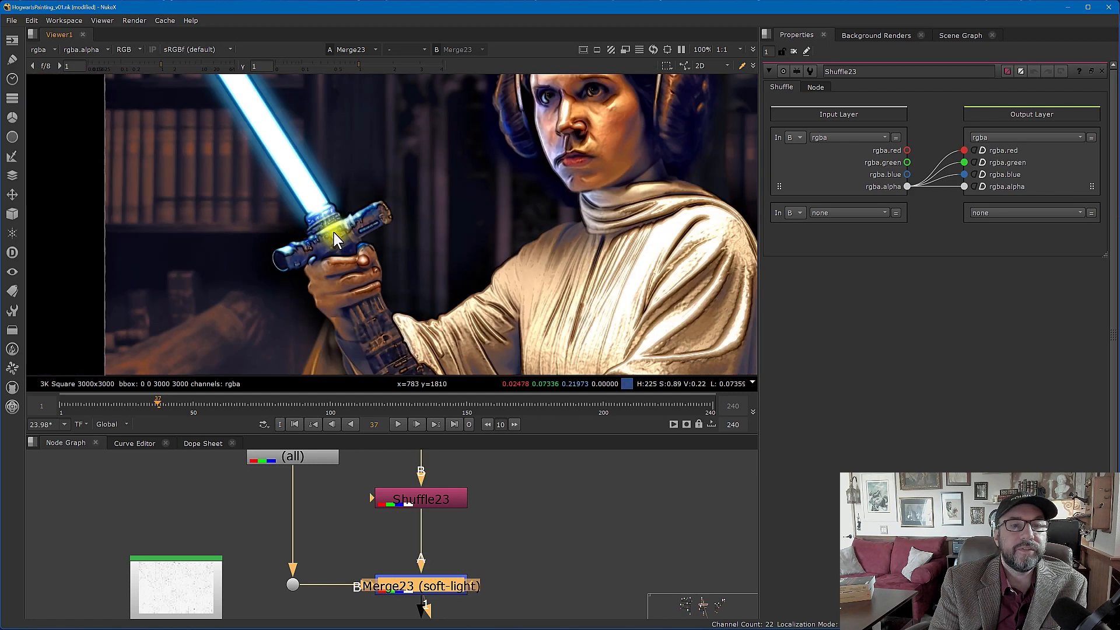
pyautogui.scroll(4, 514, 244)
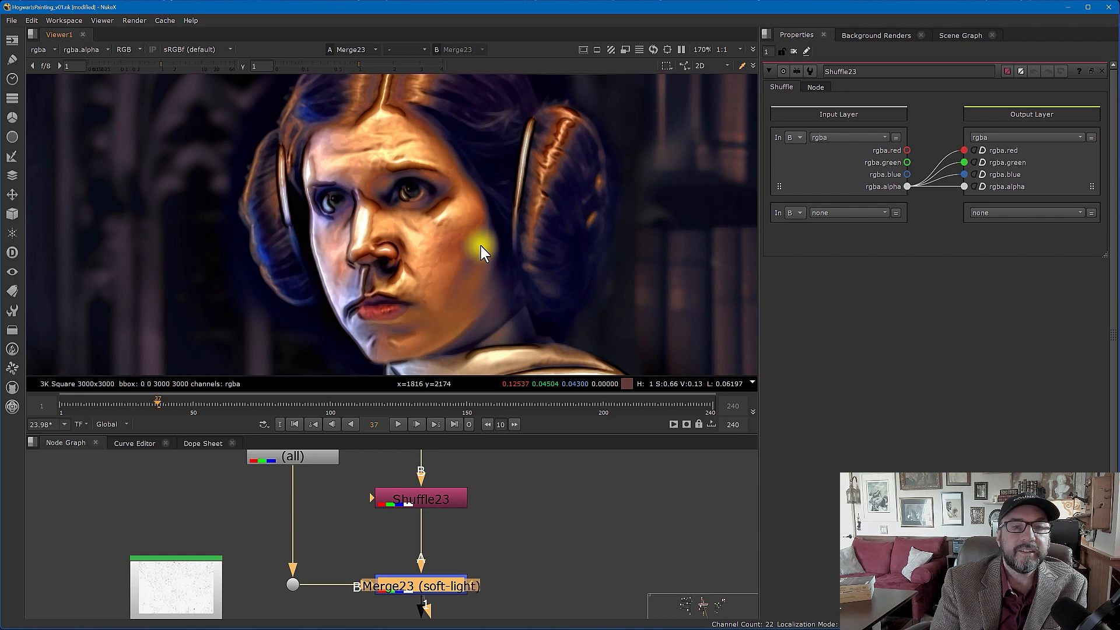
pyautogui.press('d')
pyautogui.press('d')
pyautogui.press('d')
pyautogui.press('d')
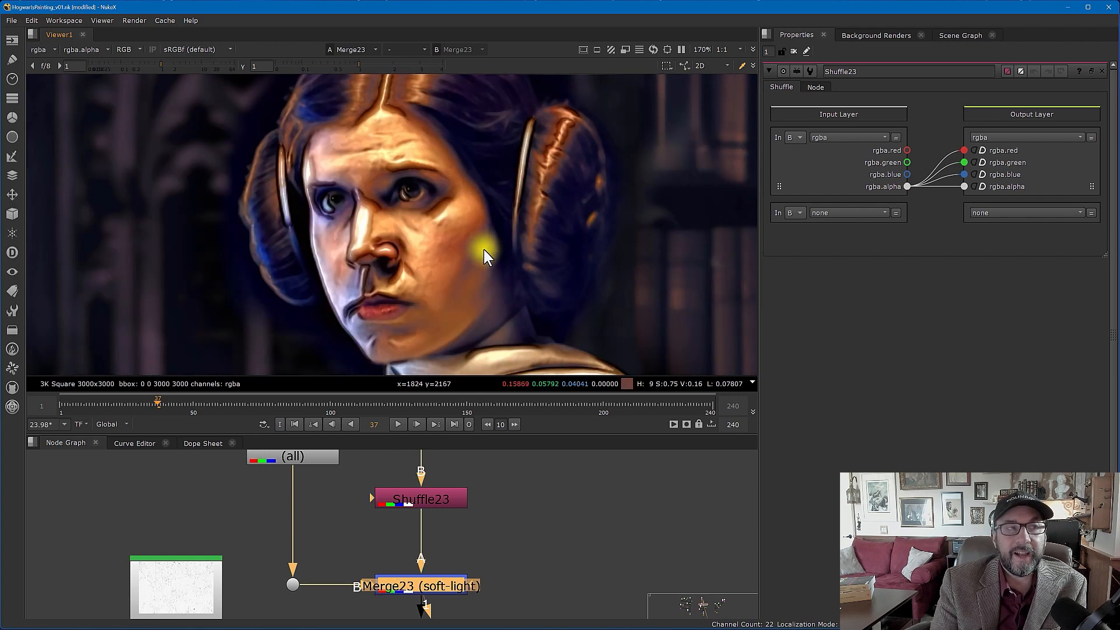
pyautogui.scroll(-2, 488, 251)
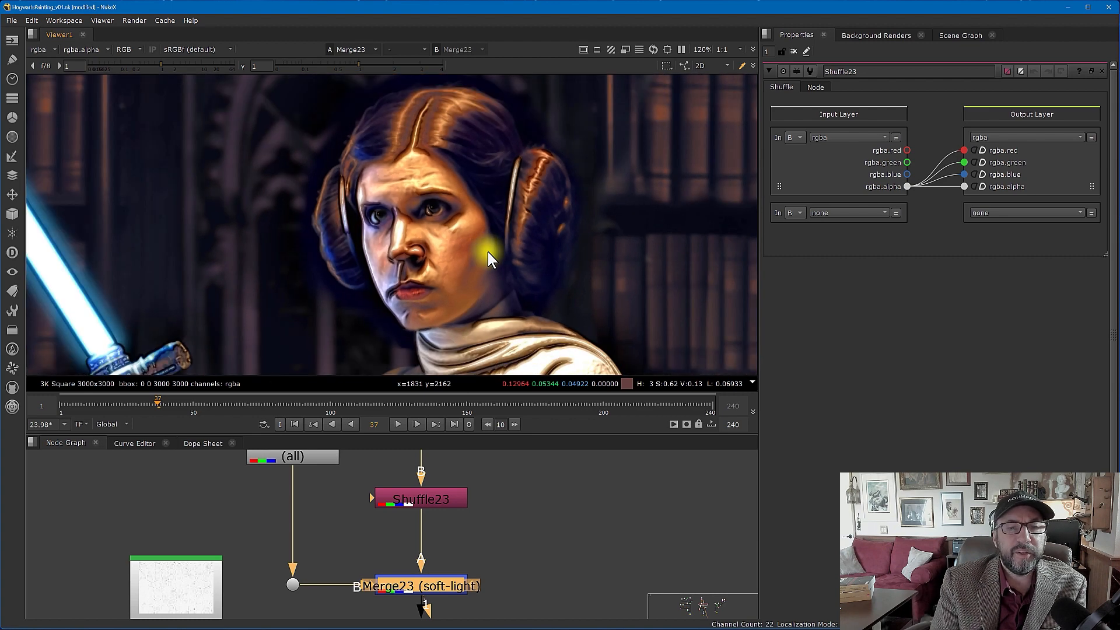
# Compare the bookshelf background with the Merge23 node disabled and enabled.
pyautogui.moveTo(502, 255); pyautogui.dragTo(278, 282, button='middle')
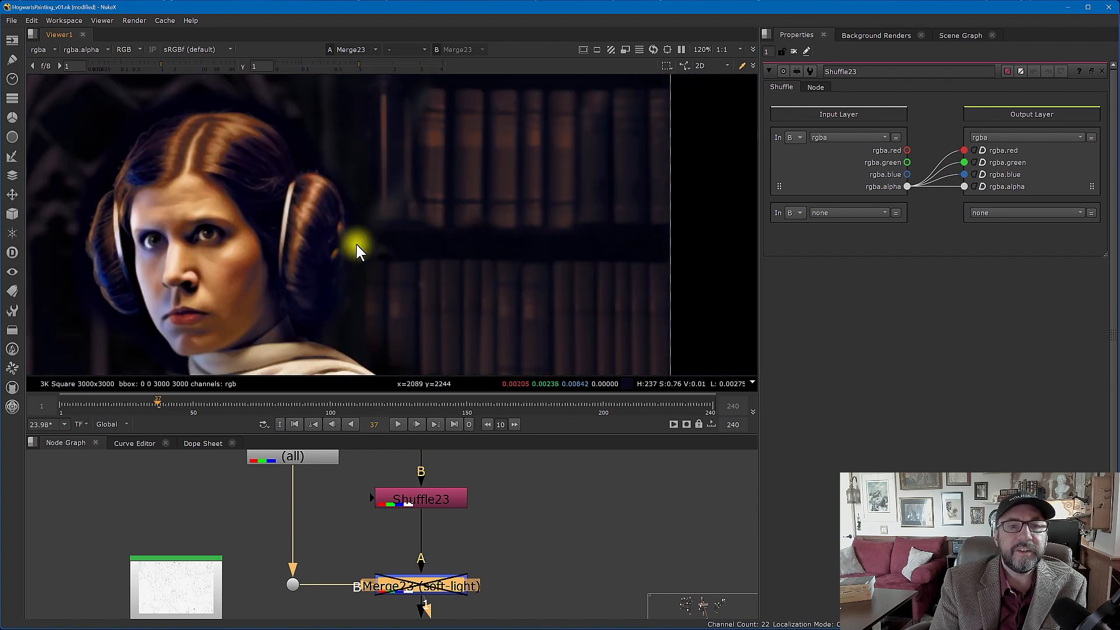
pyautogui.scroll(-2, 408, 194)
pyautogui.scroll(-1, 429, 274)
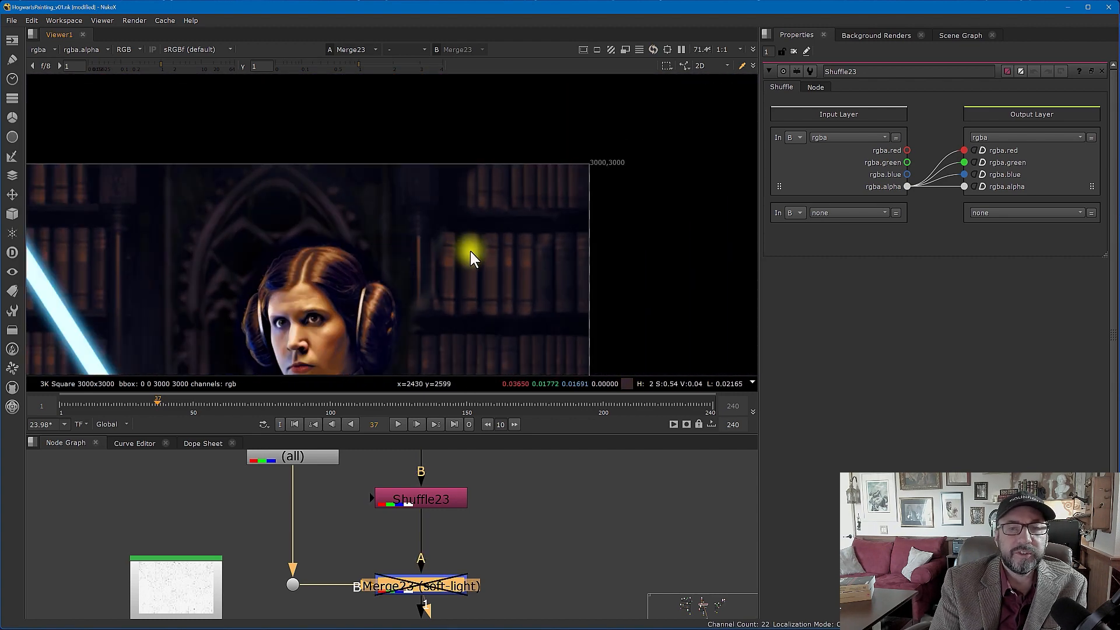
pyautogui.moveTo(476, 281); pyautogui.dragTo(547, 150, button='middle')
pyautogui.scroll(3, 517, 248)
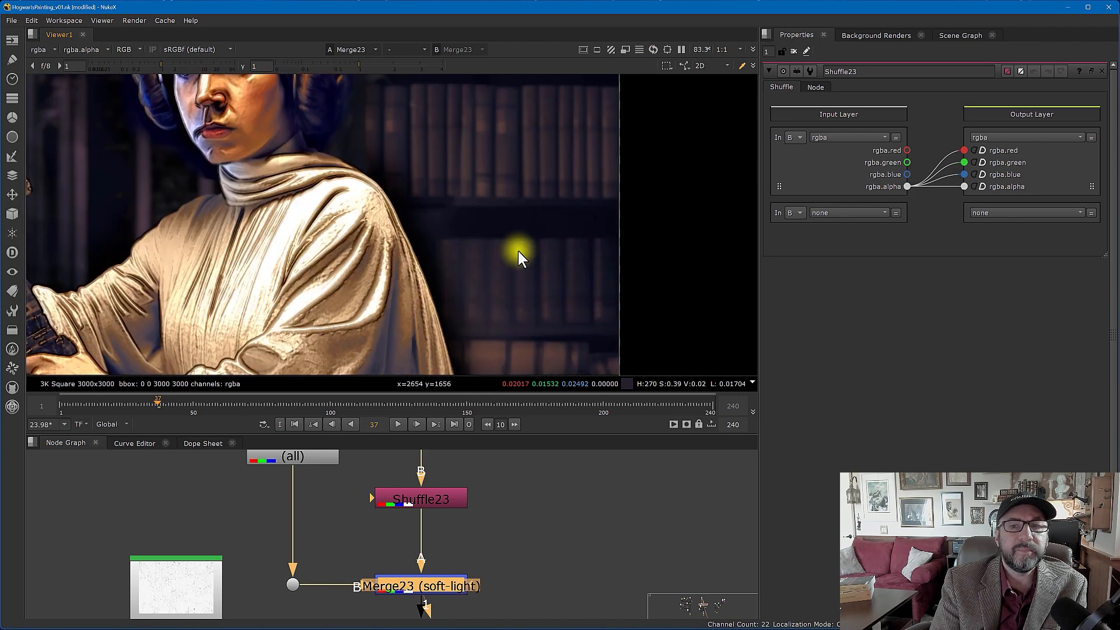
# Toggle Merge23 off and on while inspecting the robe, belt and pouch.
pyautogui.press('d')
pyautogui.moveTo(406, 295); pyautogui.dragTo(447, 136, button='middle')
pyautogui.press('d')
pyautogui.press('d')
pyautogui.moveTo(447, 362); pyautogui.dragTo(452, 216, button='middle')
pyautogui.press('d')
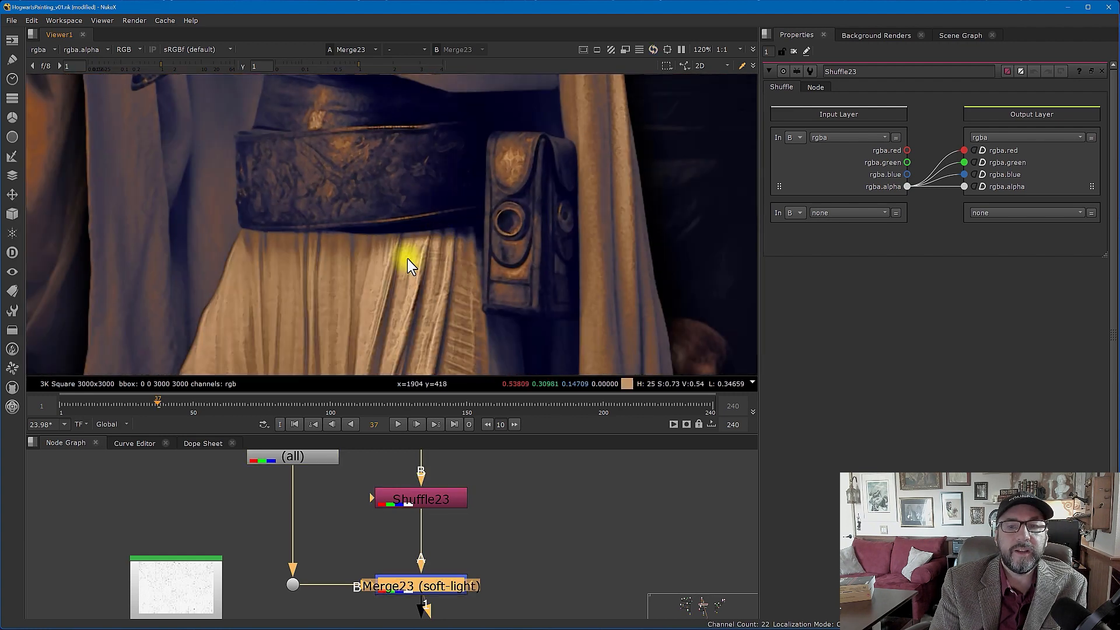
pyautogui.moveTo(407, 258); pyautogui.dragTo(377, 148, button='middle')
pyautogui.press('d')
pyautogui.moveTo(376, 79); pyautogui.dragTo(397, 264, button='middle')
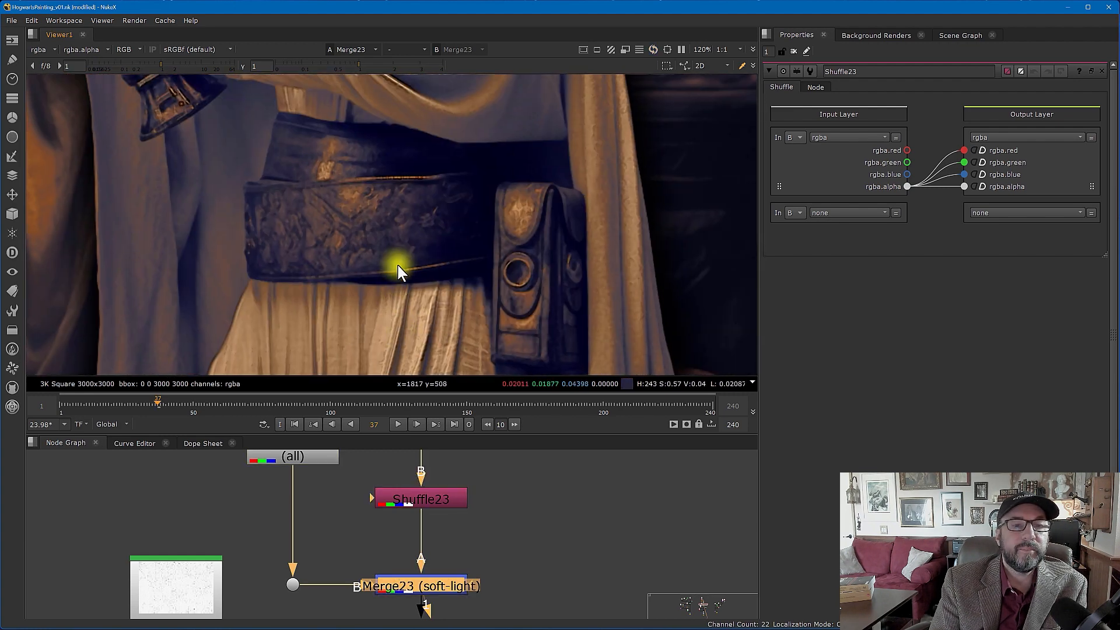
# Inspect the lower cloak drapery and the whole figure in the Merge23 output.
pyautogui.scroll(-5, 396, 260)
pyautogui.scroll(5, 196, 262)
pyautogui.moveTo(297, 285); pyautogui.dragTo(372, 191, button='middle')
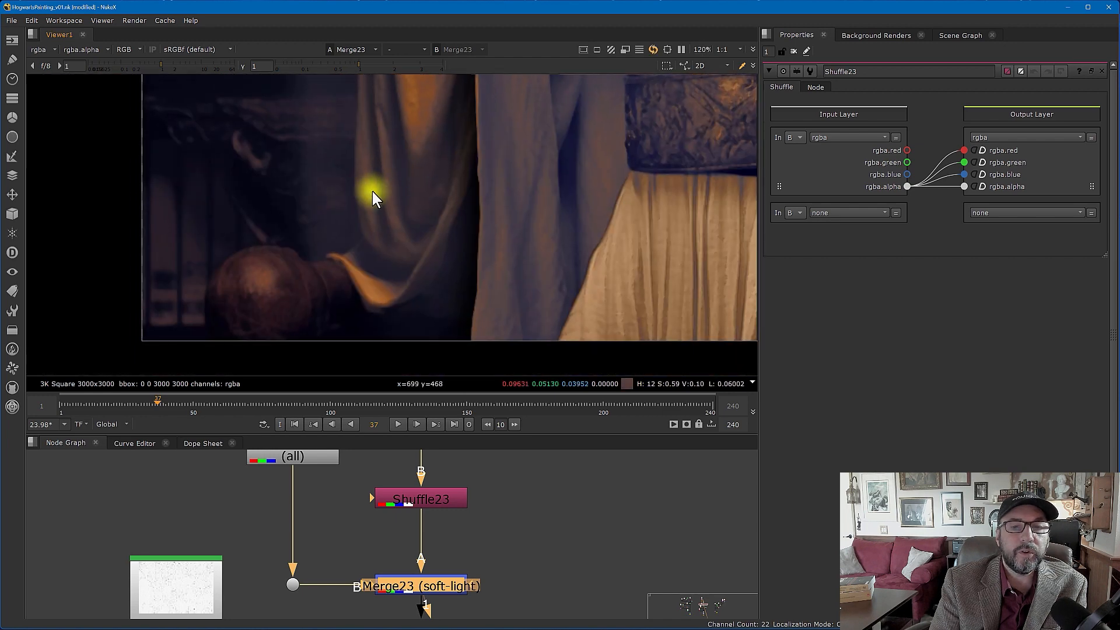
pyautogui.scroll(-4, 449, 184)
pyautogui.moveTo(469, 219); pyautogui.dragTo(384, 365, button='middle')
pyautogui.scroll(-2, 489, 204)
pyautogui.moveTo(551, 142); pyautogui.dragTo(499, 238, button='middle')
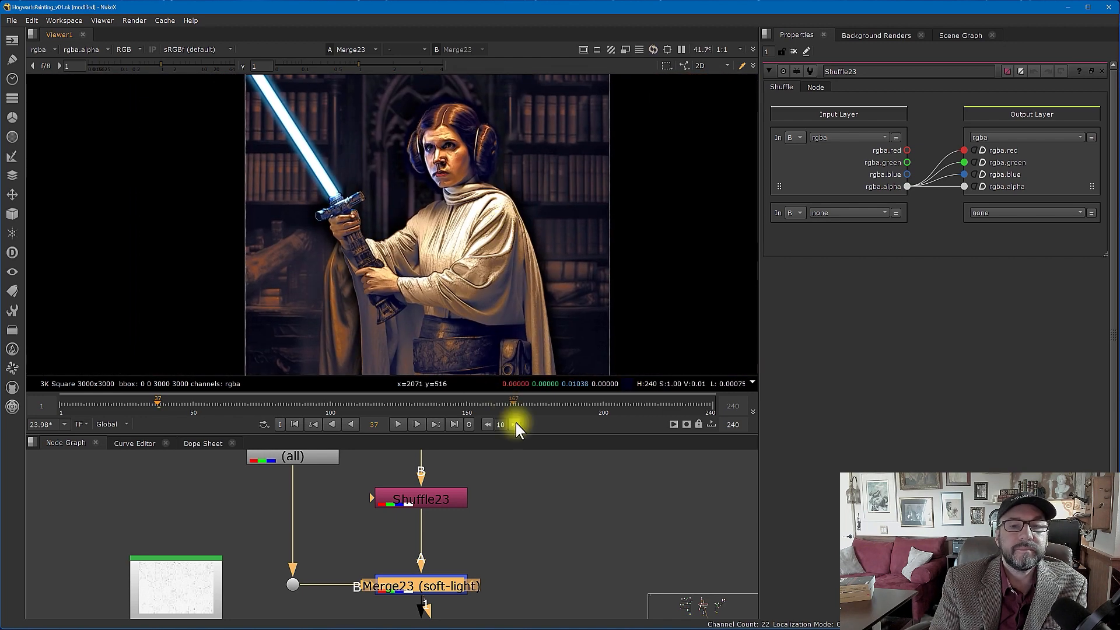
# Open the Grade14 node's properties and display its output in the viewer.
pyautogui.moveTo(517, 550); pyautogui.dragTo(506, 433, button='middle')
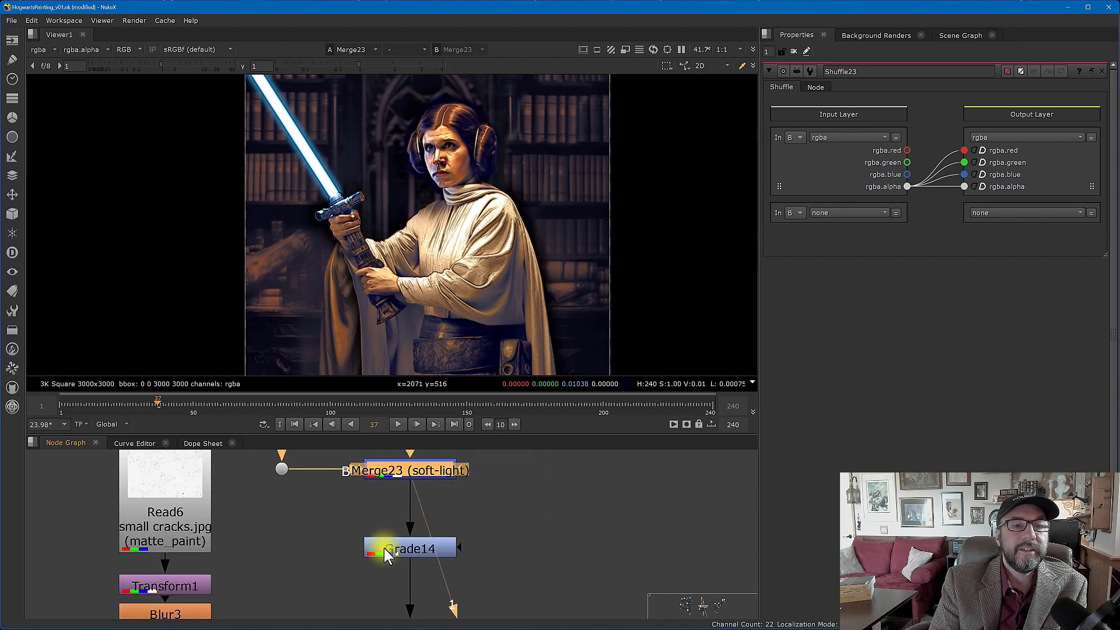
pyautogui.scroll(5, 492, 148)
pyautogui.doubleClick(408, 545)
pyautogui.press('1')
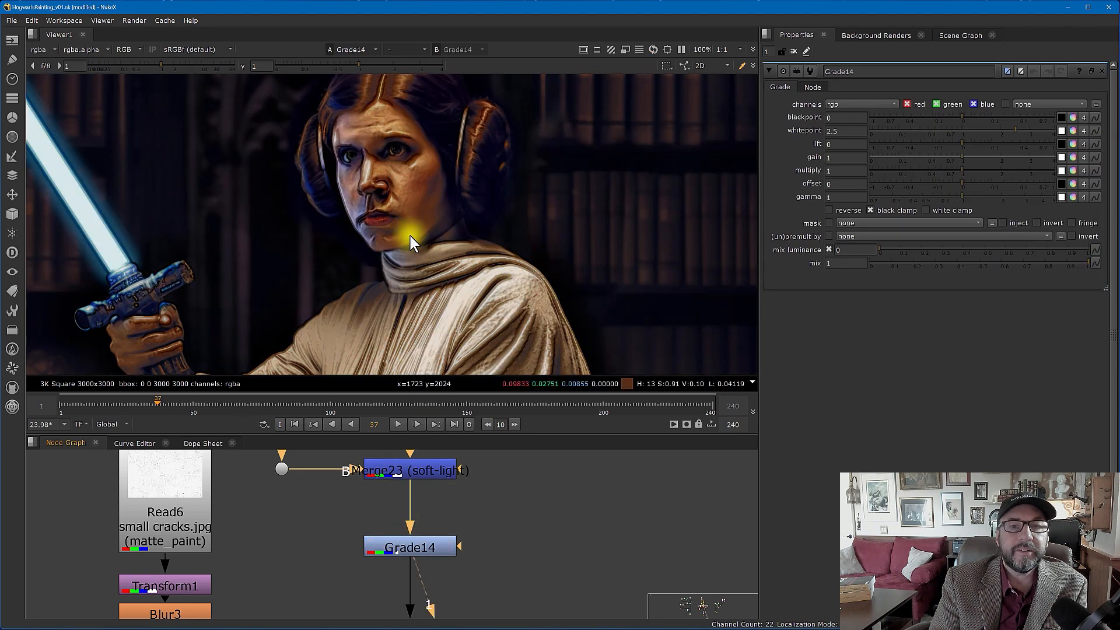
# Toggle Grade14 off and on to compare its effect on the figure.
pyautogui.scroll(-4, 422, 263)
pyautogui.moveTo(419, 295); pyautogui.dragTo(435, 244, button='middle')
pyautogui.click(424, 545)
pyautogui.press('d')
pyautogui.press('d')
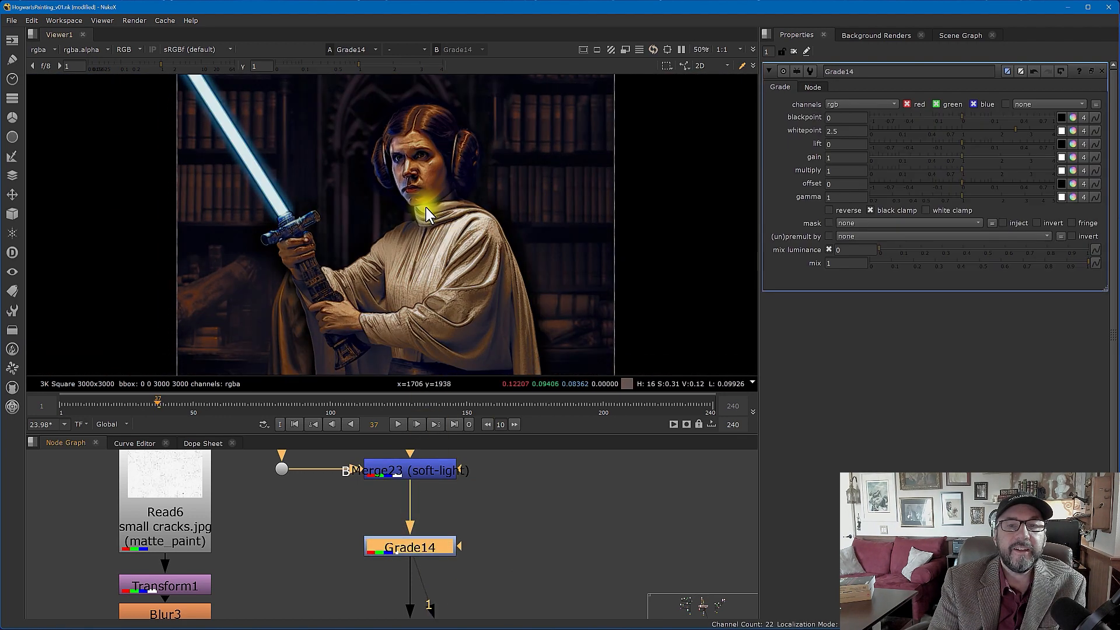
# Display the ColorCorrect5 node's output in the viewer and open its properties.
pyautogui.moveTo(460, 533); pyautogui.dragTo(490, 464, button='middle')
pyautogui.click(461, 556)
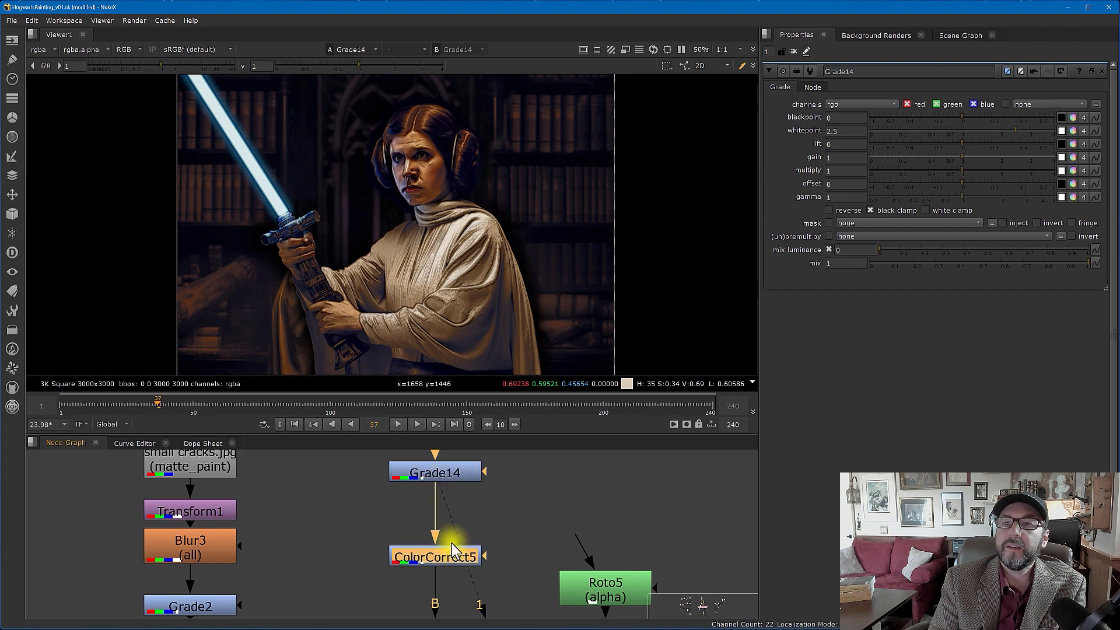
pyautogui.press('1')
pyautogui.moveTo(440, 278); pyautogui.dragTo(430, 245, button='middle')
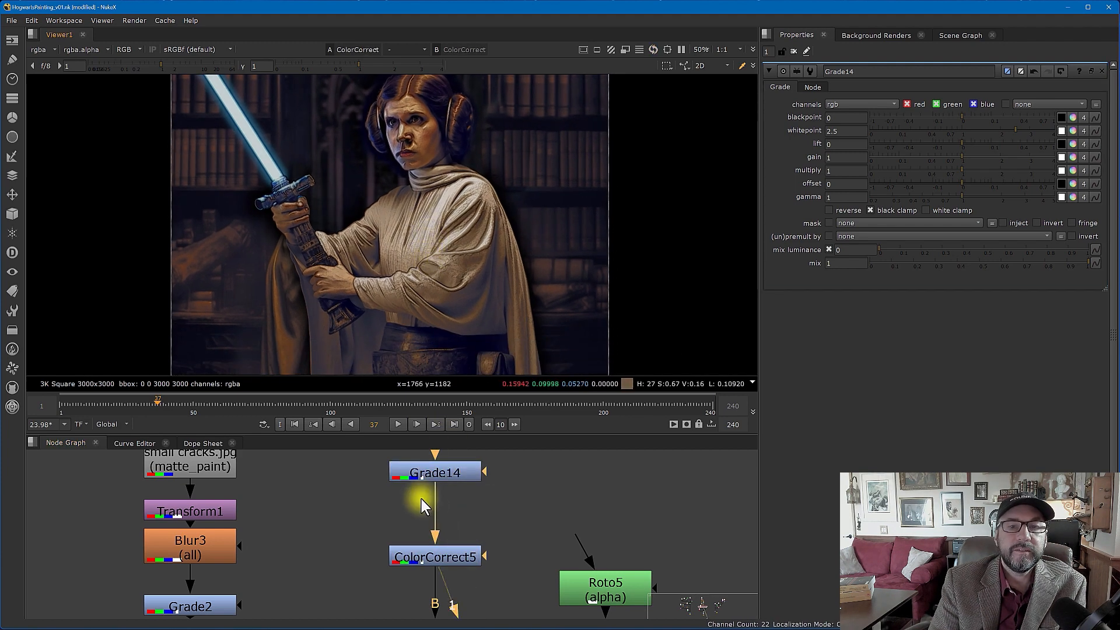
pyautogui.doubleClick(449, 558)
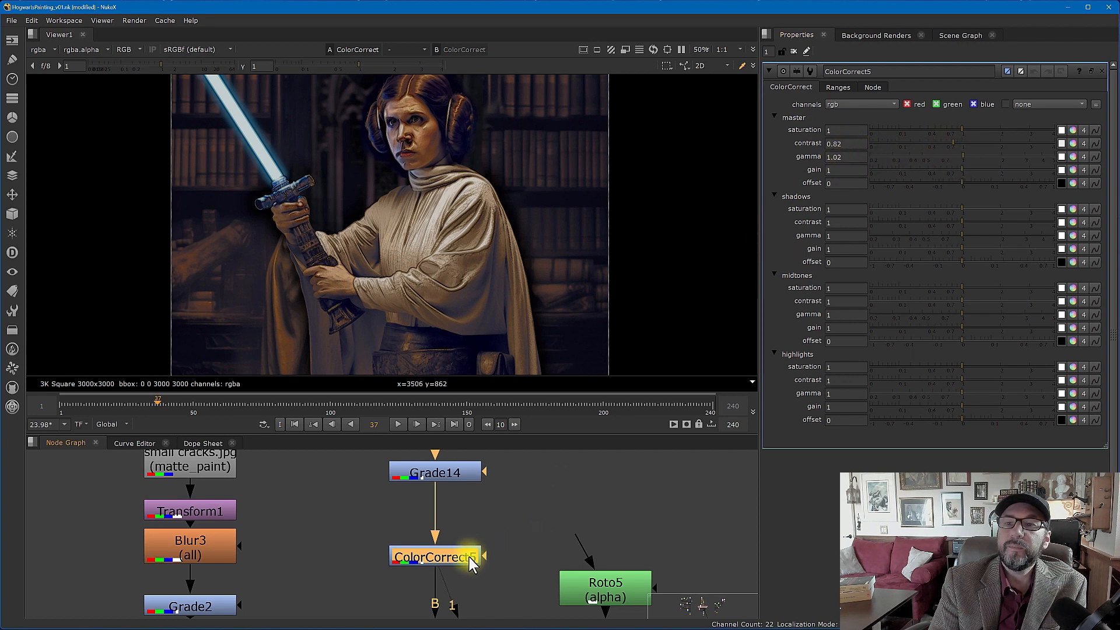
# Toggle ColorCorrect5 off and on repeatedly to compare its contrast and gamma adjustment, and bring the Merge7 node below into view.
pyautogui.press('d')
pyautogui.press('d')
pyautogui.press('d')
pyautogui.press('d')
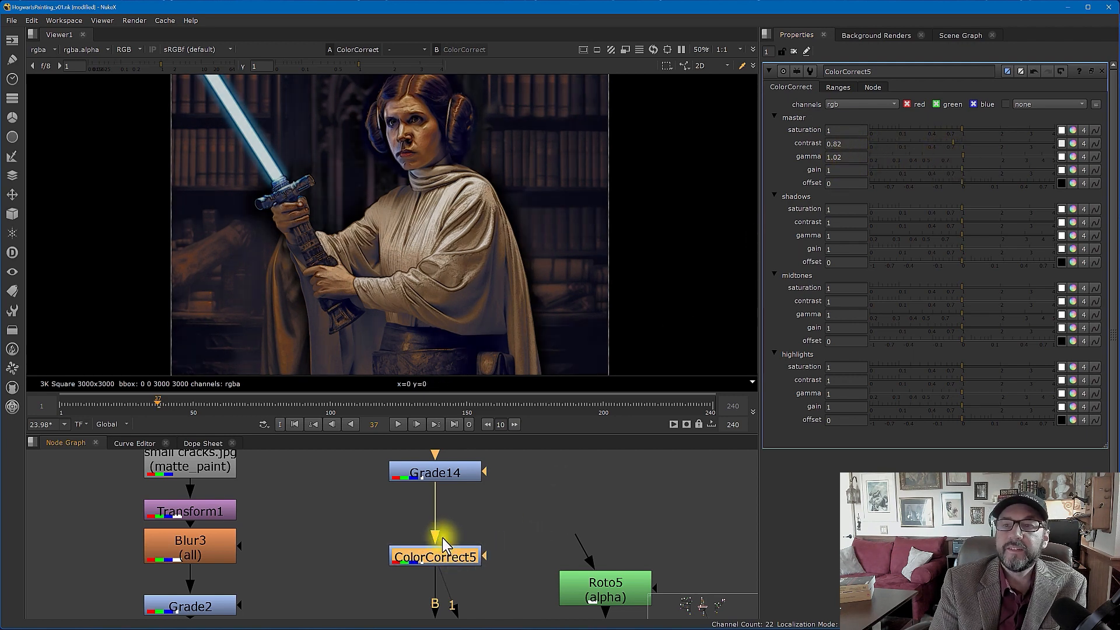
pyautogui.press('d')
pyautogui.press('d')
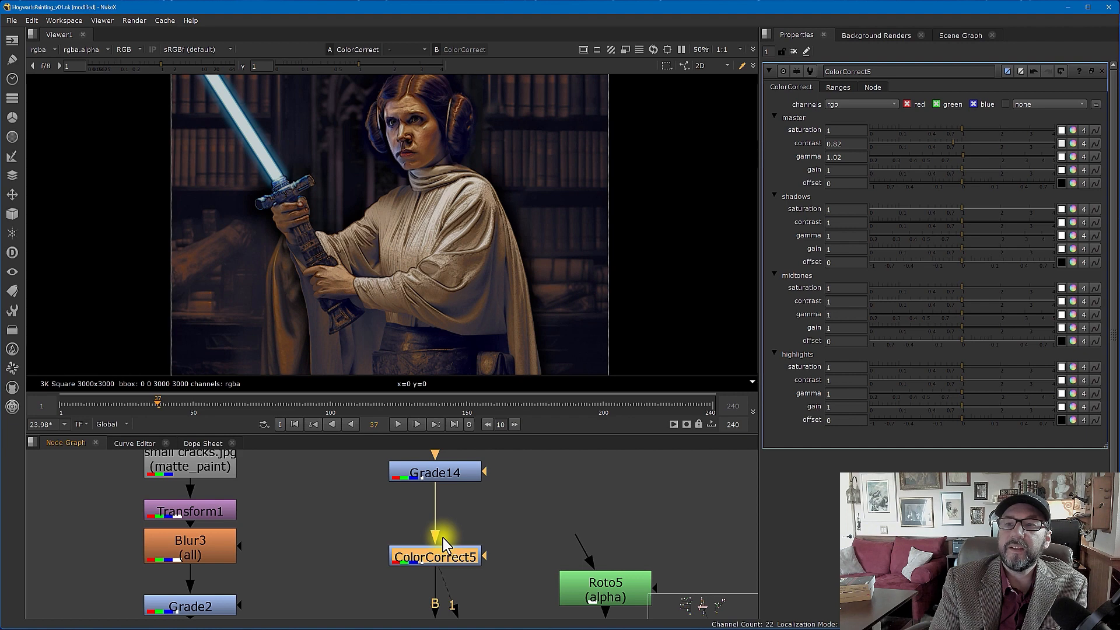
pyautogui.scroll(-1, 476, 532)
pyautogui.moveTo(477, 571); pyautogui.dragTo(486, 542, button='middle')
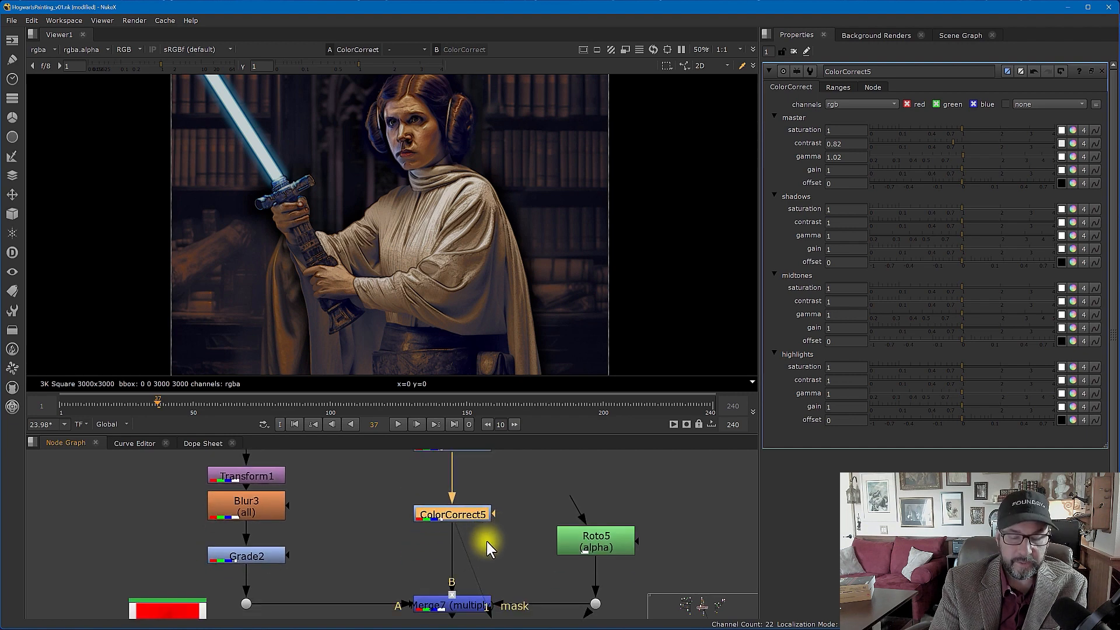
# Display the Read6 small cracks.jpg image in the viewer and examine its crack texture up close and as a whole.
pyautogui.scroll(-3, 487, 542)
pyautogui.moveTo(388, 500); pyautogui.dragTo(404, 551, button='middle')
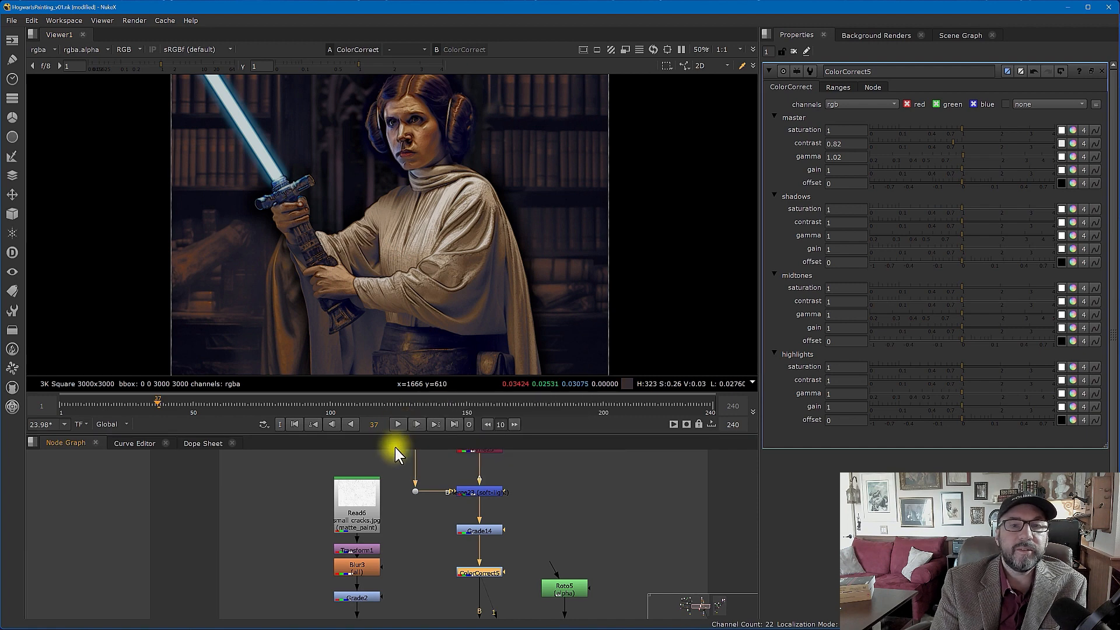
pyautogui.click(341, 495)
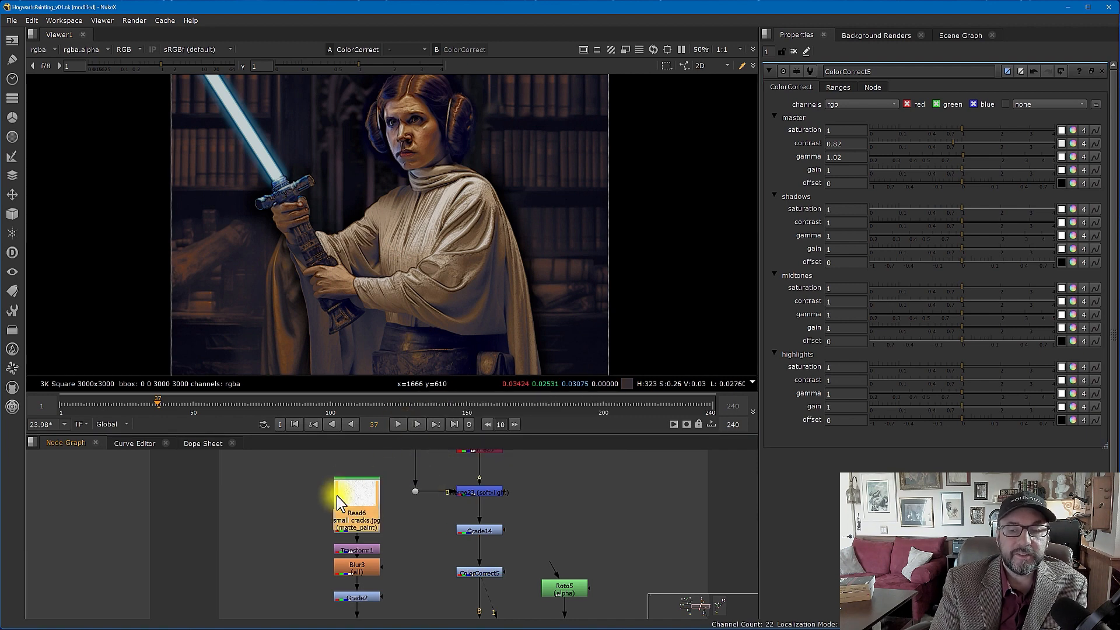
pyautogui.press('1')
pyautogui.scroll(3, 408, 264)
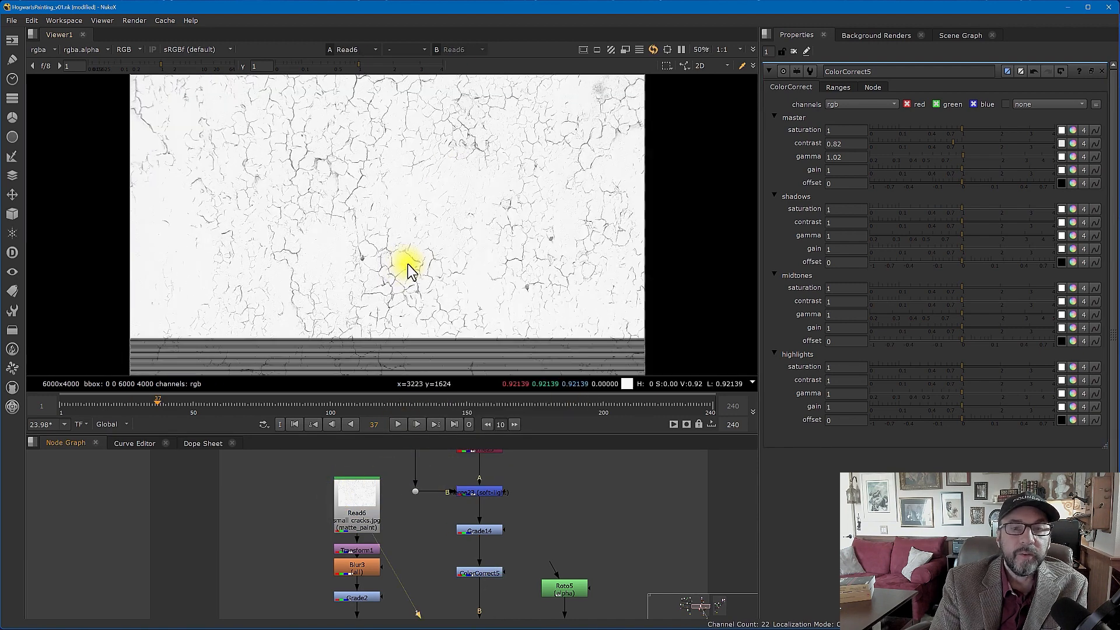
pyautogui.scroll(-2, 400, 258)
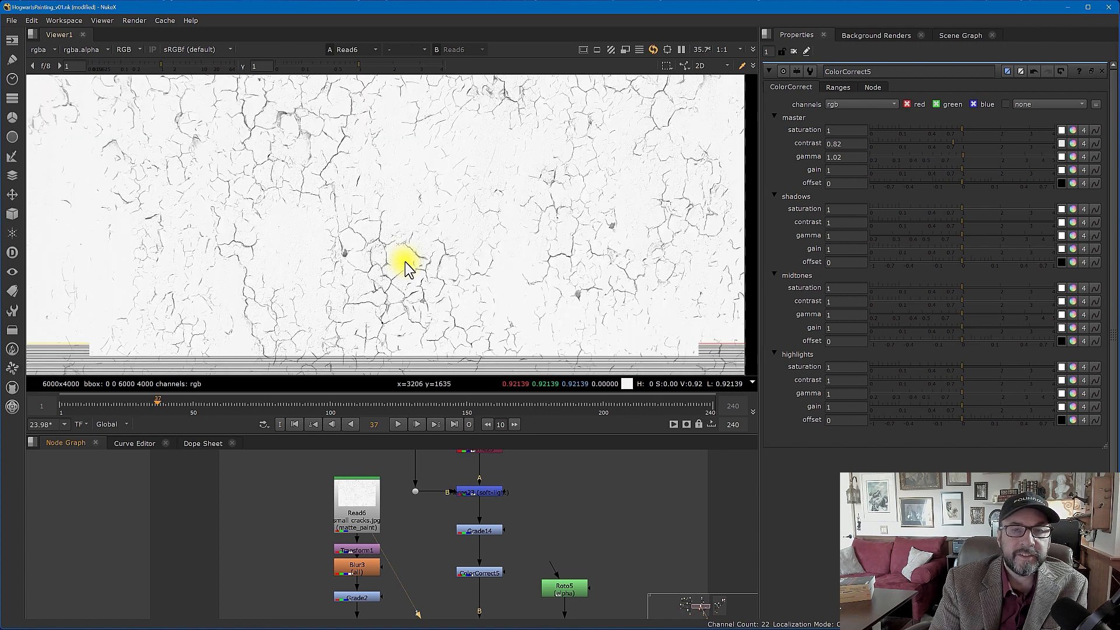
pyautogui.moveTo(481, 282); pyautogui.dragTo(516, 247, button='middle')
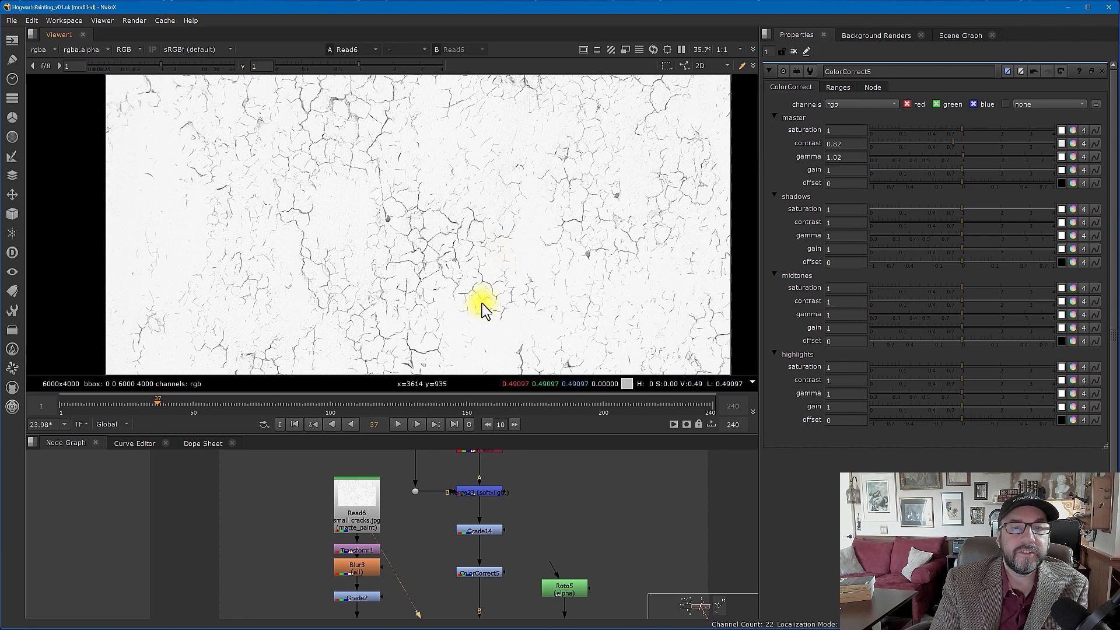
pyautogui.moveTo(467, 260); pyautogui.dragTo(444, 211, button='middle')
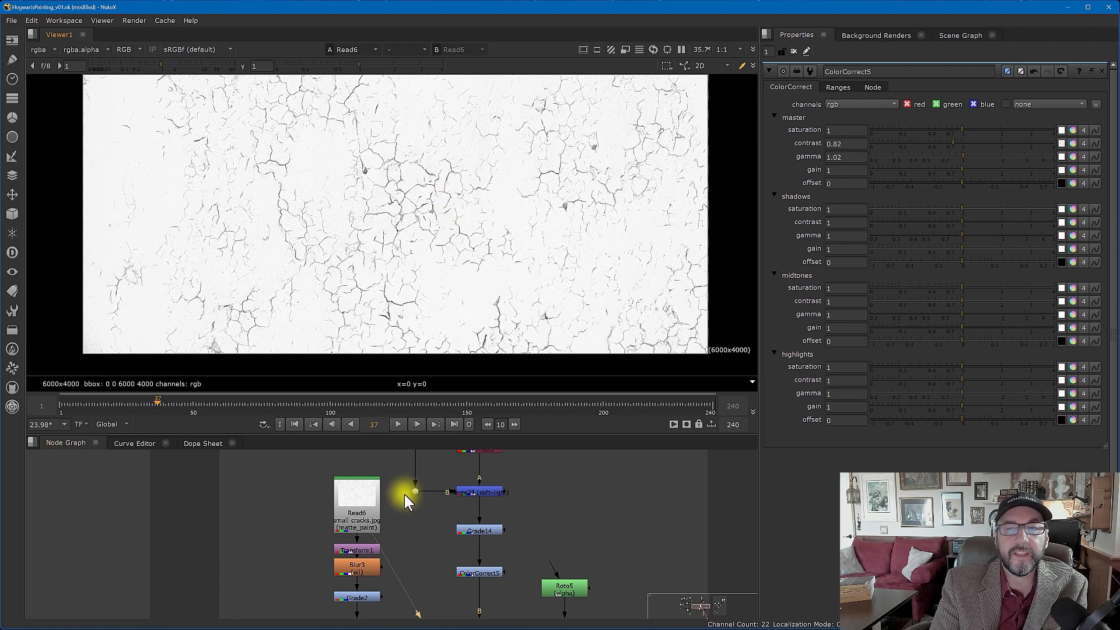
pyautogui.scroll(-2, 440, 254)
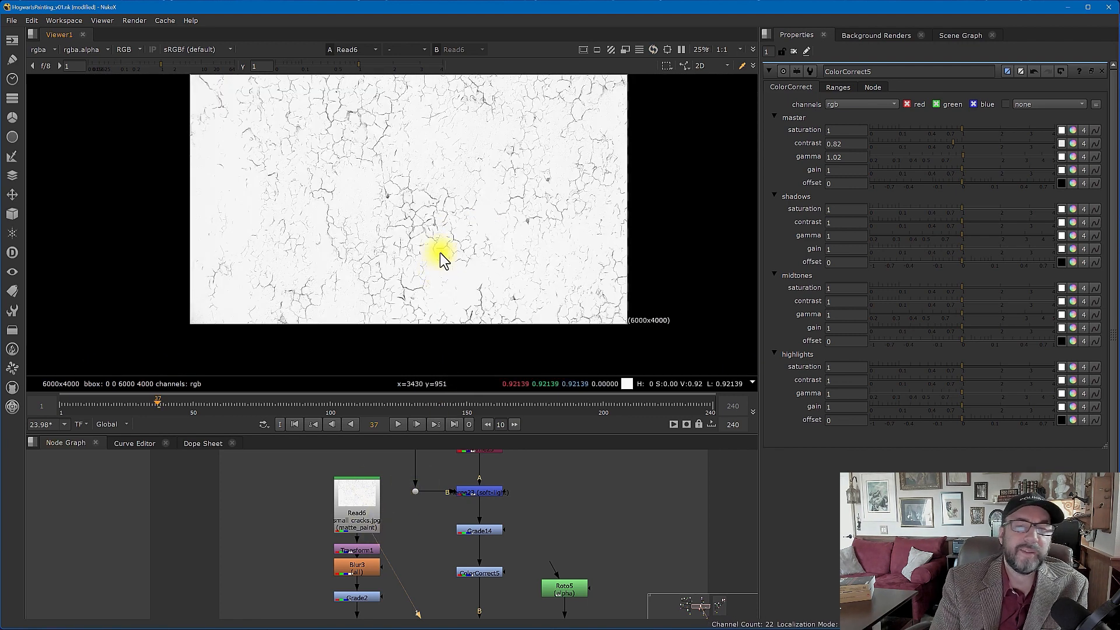
# Display the Transform1 and Blur3 outputs of the cracks branch in turn, examining the softened cracks up close.
pyautogui.click(361, 551)
pyautogui.press('1')
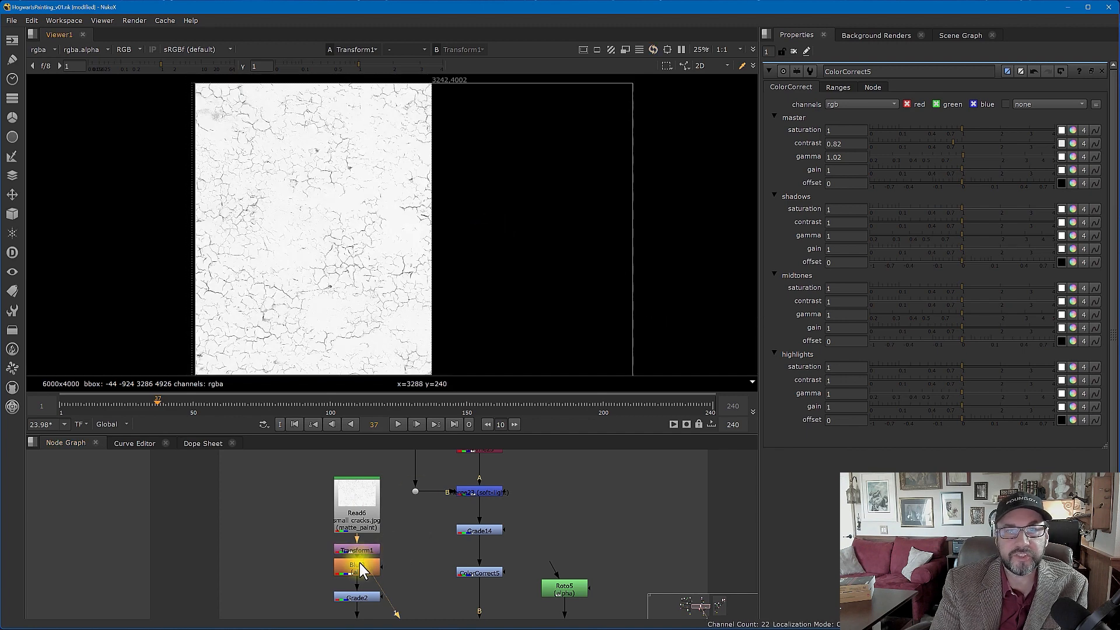
pyautogui.click(360, 562)
pyautogui.press('1')
pyautogui.scroll(8, 331, 272)
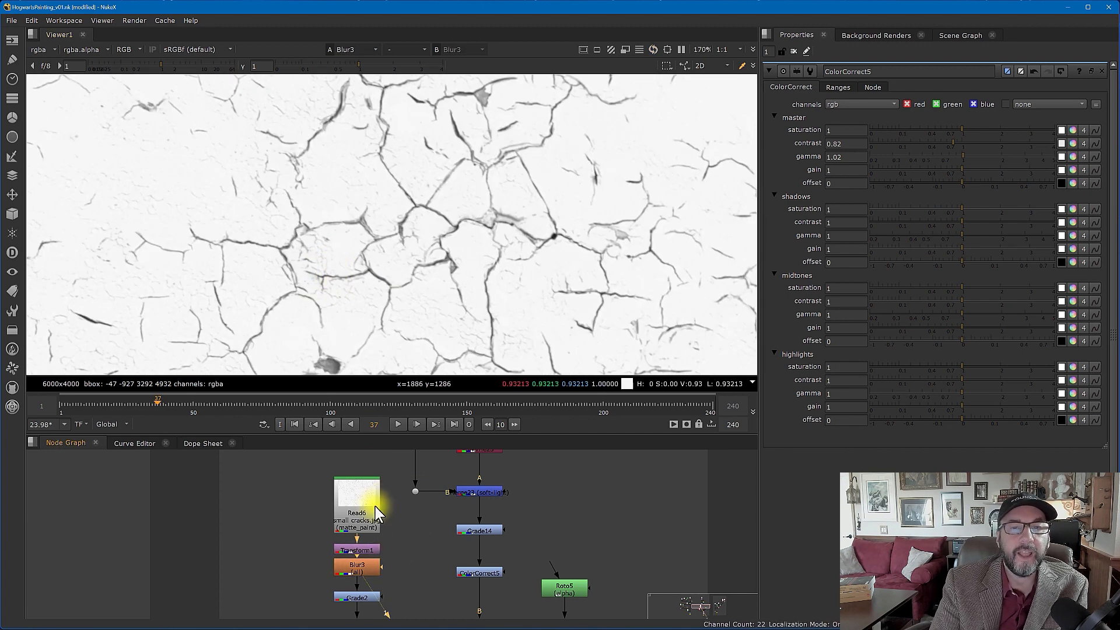
pyautogui.click(359, 565)
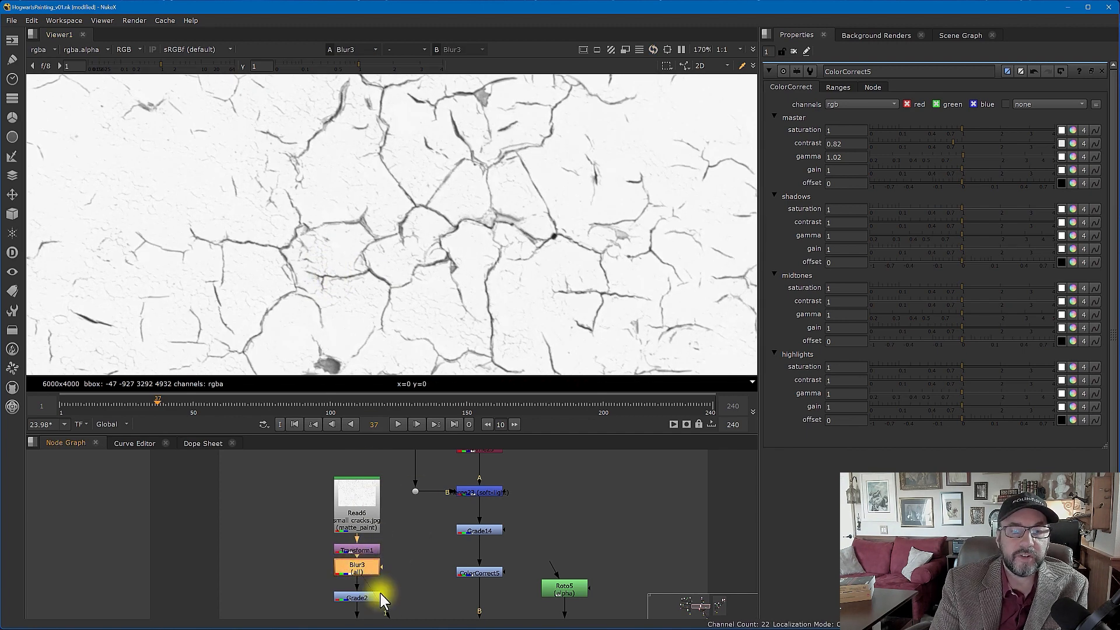
# Display the Grade2 output of the cracks branch in the viewer and open the node's properties.
pyautogui.moveTo(380, 594); pyautogui.dragTo(382, 534, button='middle')
pyautogui.click(353, 538)
pyautogui.press('1')
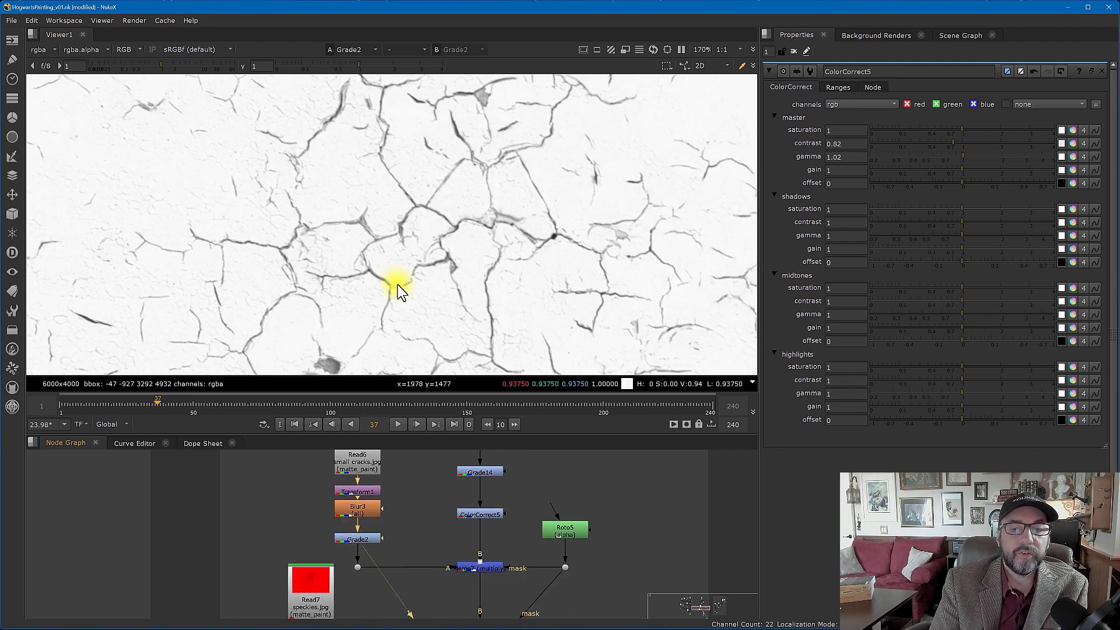
pyautogui.scroll(-3, 399, 280)
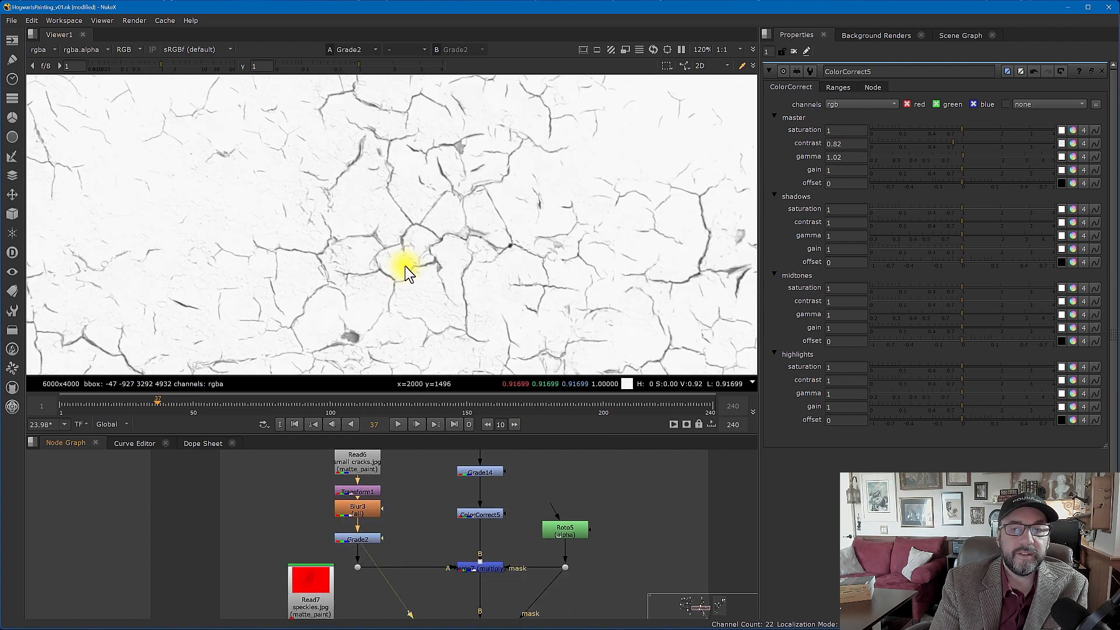
pyautogui.doubleClick(364, 538)
# Display the Merge7 multiply output and examine the cracks over the figure, robe and background.
pyautogui.click(481, 565)
pyautogui.press('1')
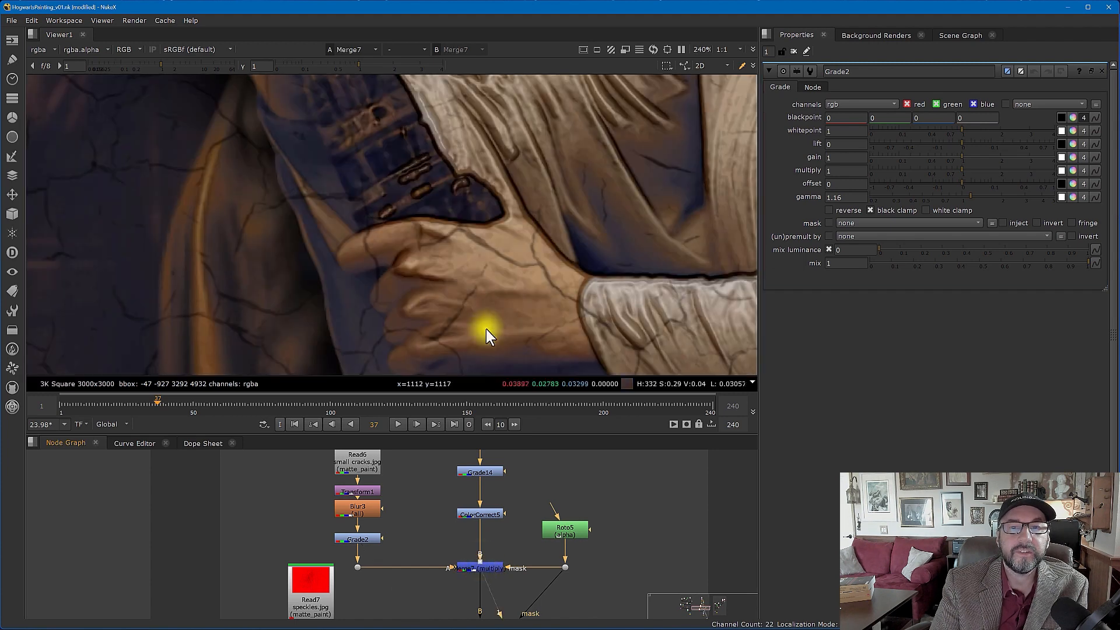
pyautogui.scroll(-10, 487, 311)
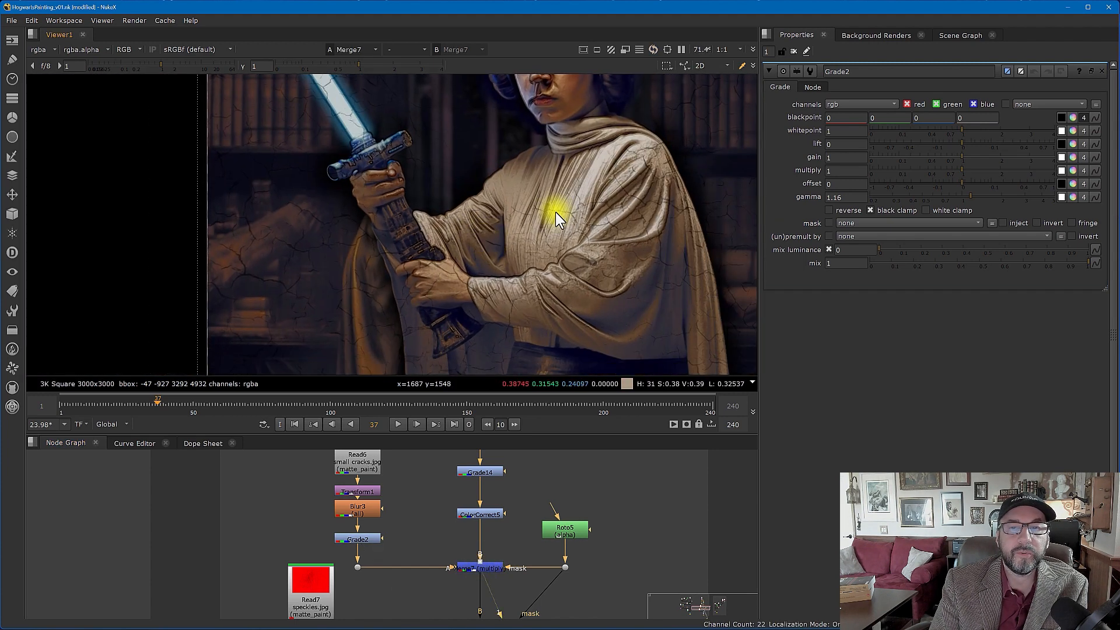
pyautogui.moveTo(555, 212); pyautogui.dragTo(488, 245, button='middle')
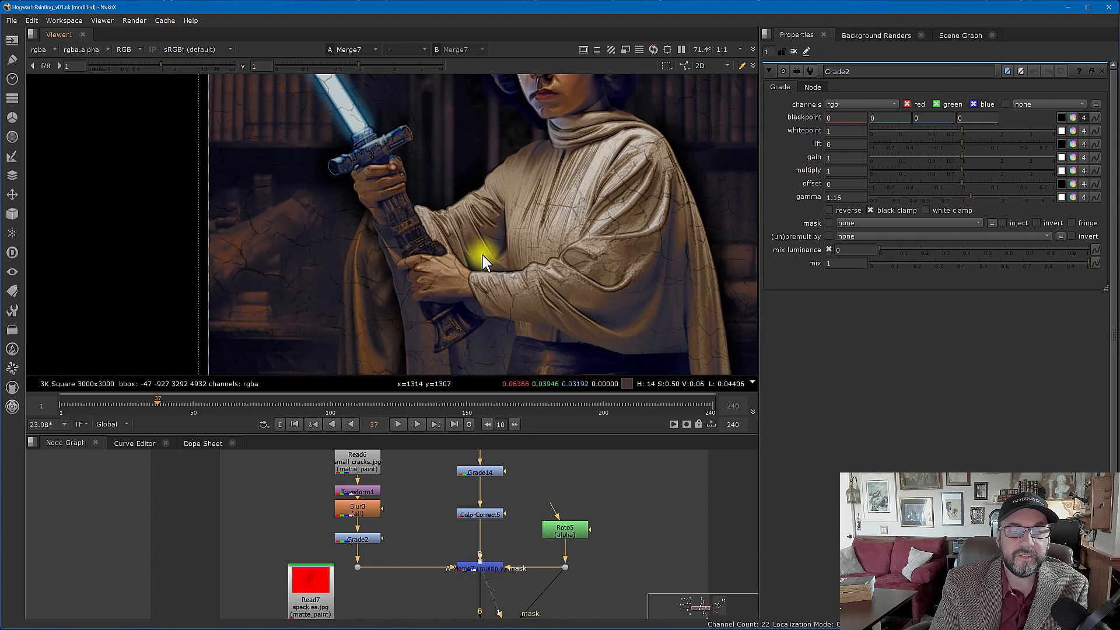
pyautogui.moveTo(565, 246); pyautogui.dragTo(488, 260, button='middle')
pyautogui.scroll(-2, 480, 245)
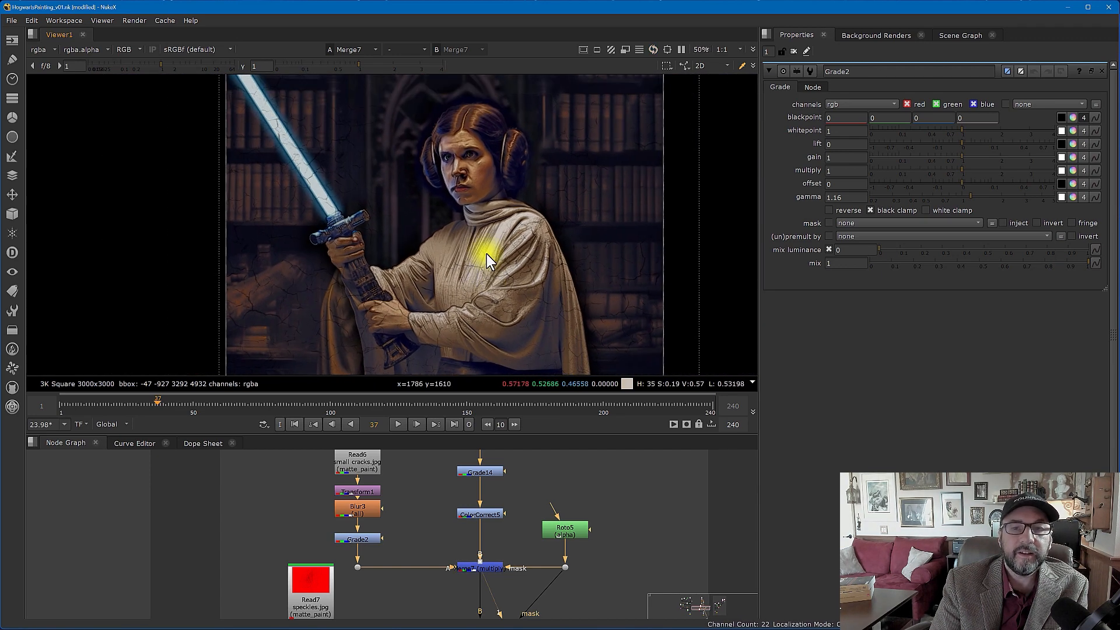
pyautogui.scroll(1, 489, 261)
# Open the Roto5 node's properties and inspect its ellipse around the figure's head.
pyautogui.click(569, 533)
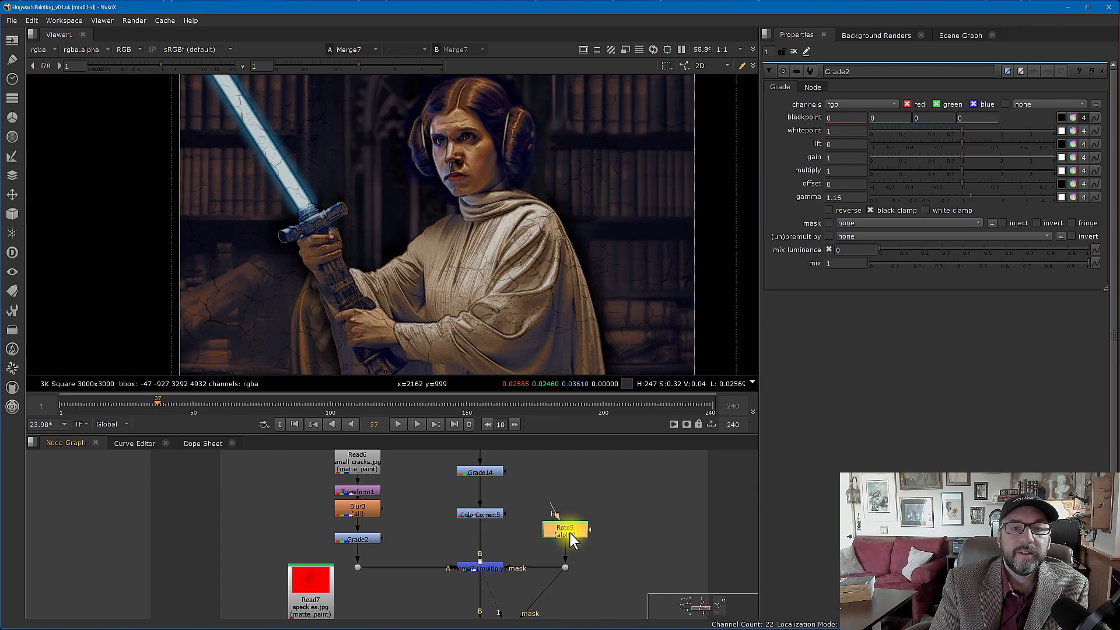
pyautogui.scroll(5, 566, 531)
pyautogui.doubleClick(566, 531)
pyautogui.scroll(3, 494, 180)
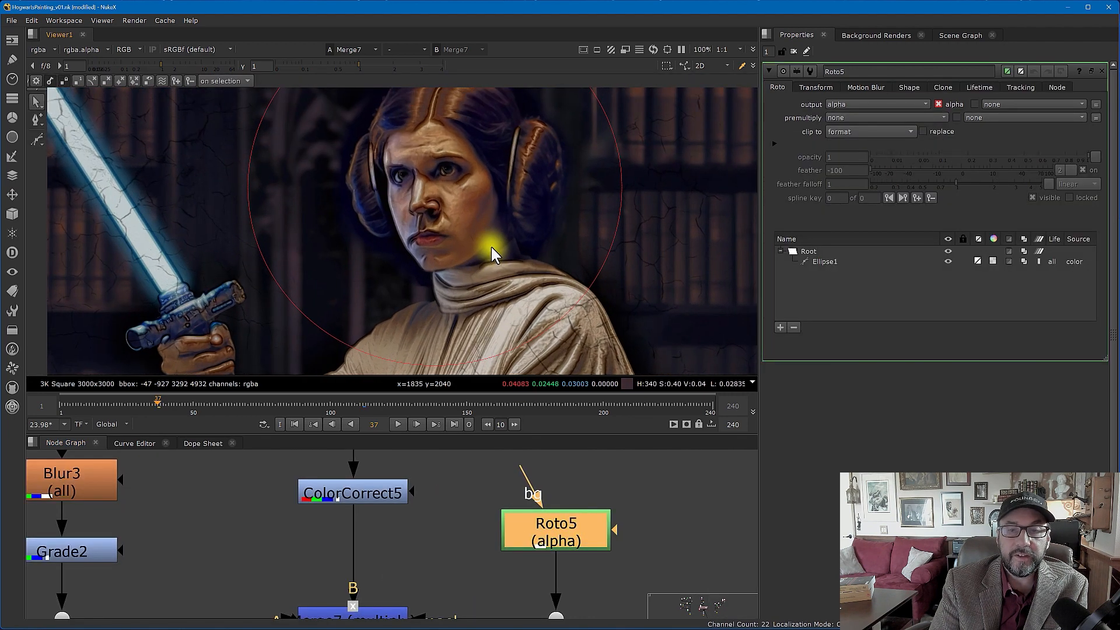
pyautogui.scroll(-2, 491, 247)
# Toggle Roto5 off and on to compare the cracks on the face with and without the mask.
pyautogui.press('d')
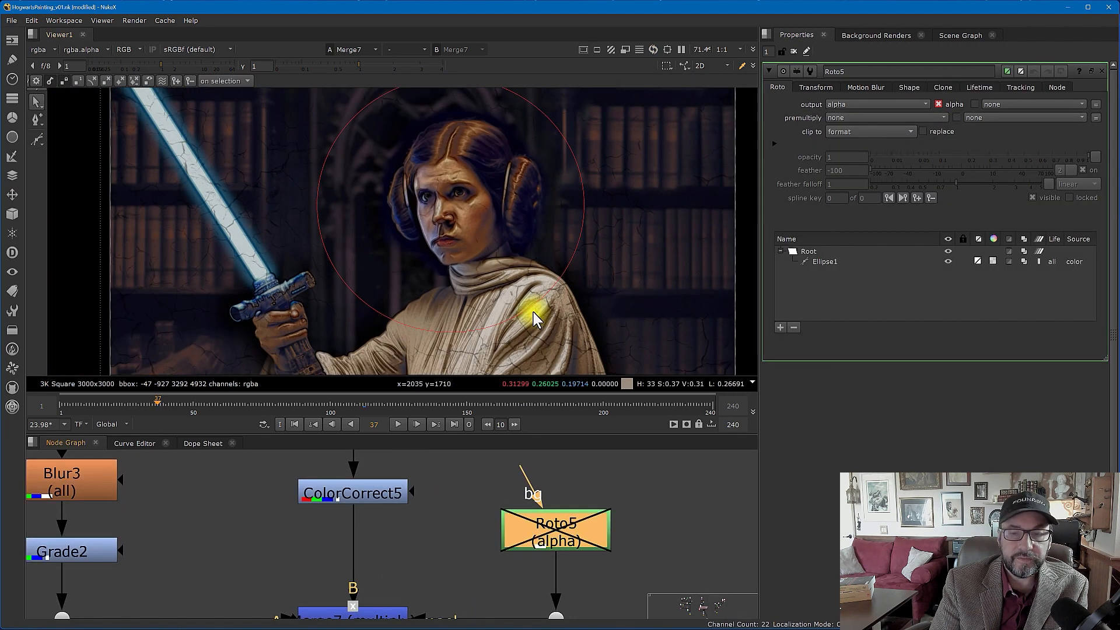
pyautogui.scroll(5, 452, 203)
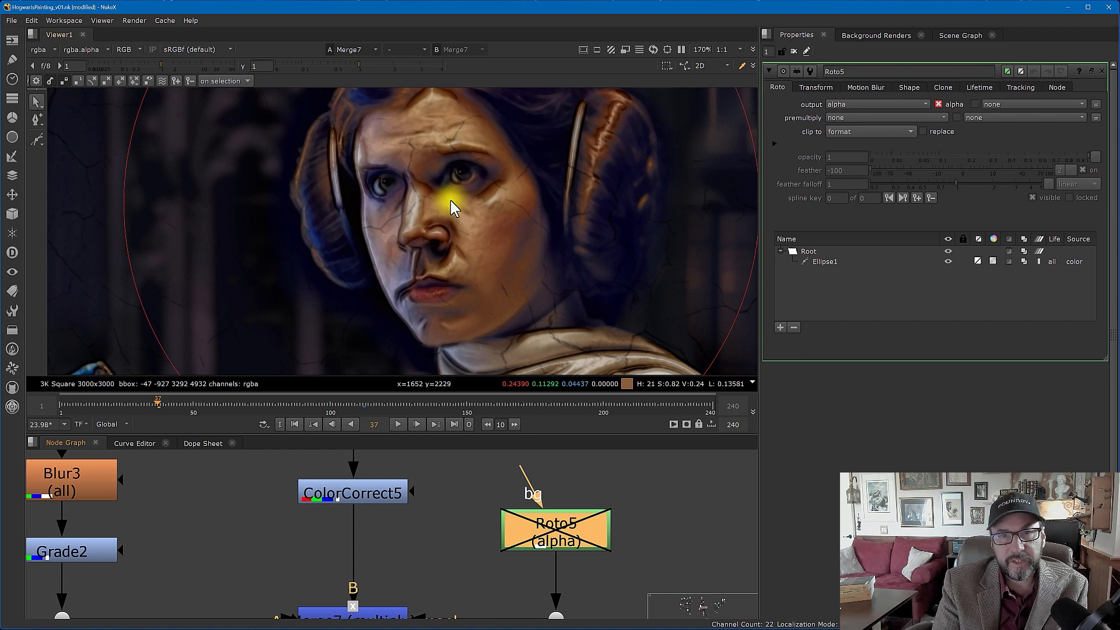
pyautogui.scroll(-3, 448, 264)
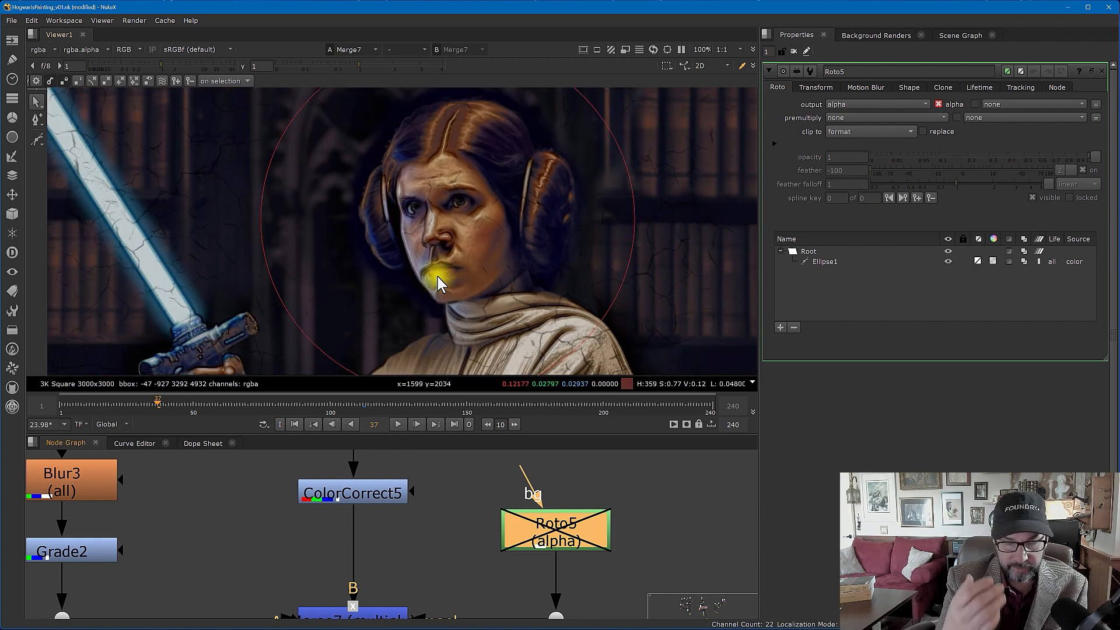
pyautogui.press('d')
pyautogui.scroll(-3, 480, 236)
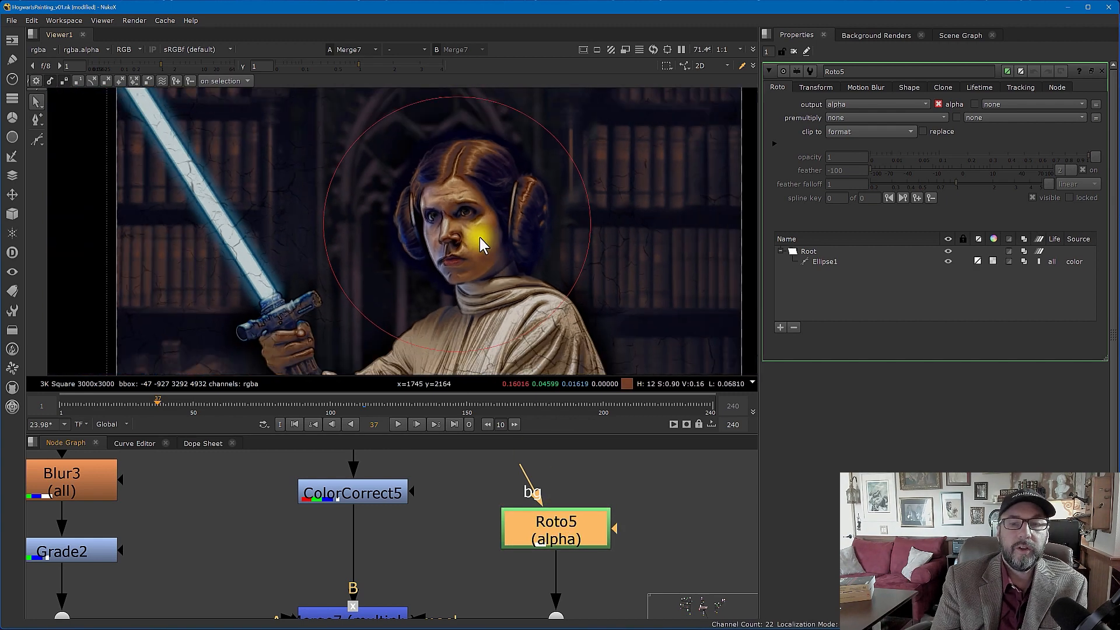
# Display the Roto5 node's alpha channel in the viewer.
pyautogui.press('1')
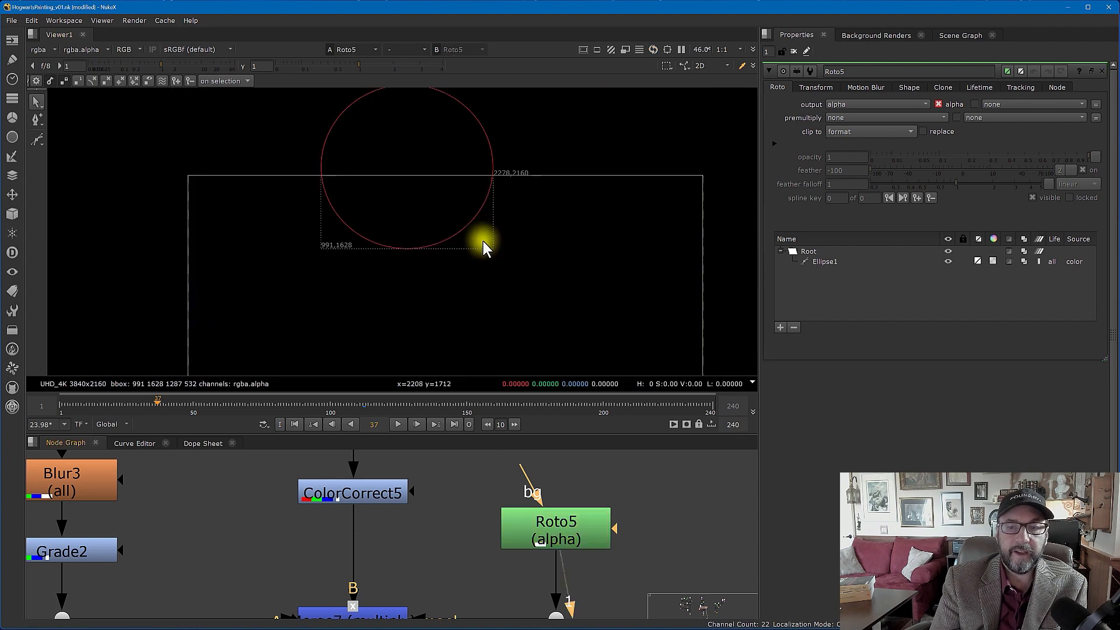
pyautogui.press('a')
pyautogui.scroll(-2, 471, 270)
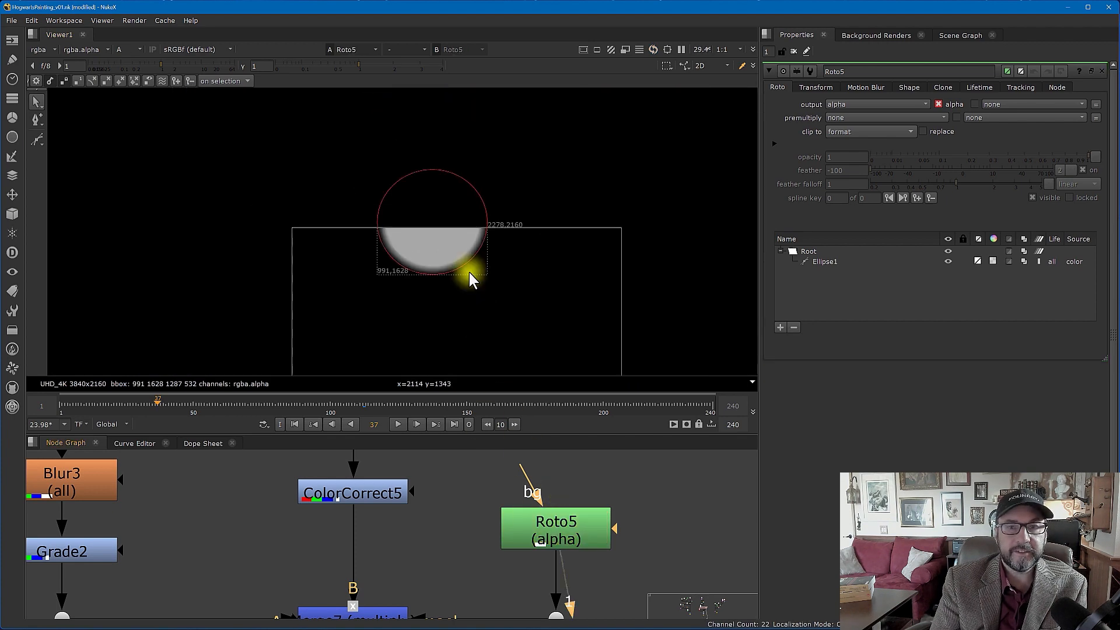
# Return the viewer to the Merge7 output in full color and open Merge7's properties to check its mask settings.
pyautogui.moveTo(500, 547); pyautogui.dragTo(500, 462, button='middle')
pyautogui.click(380, 541)
pyautogui.press('1')
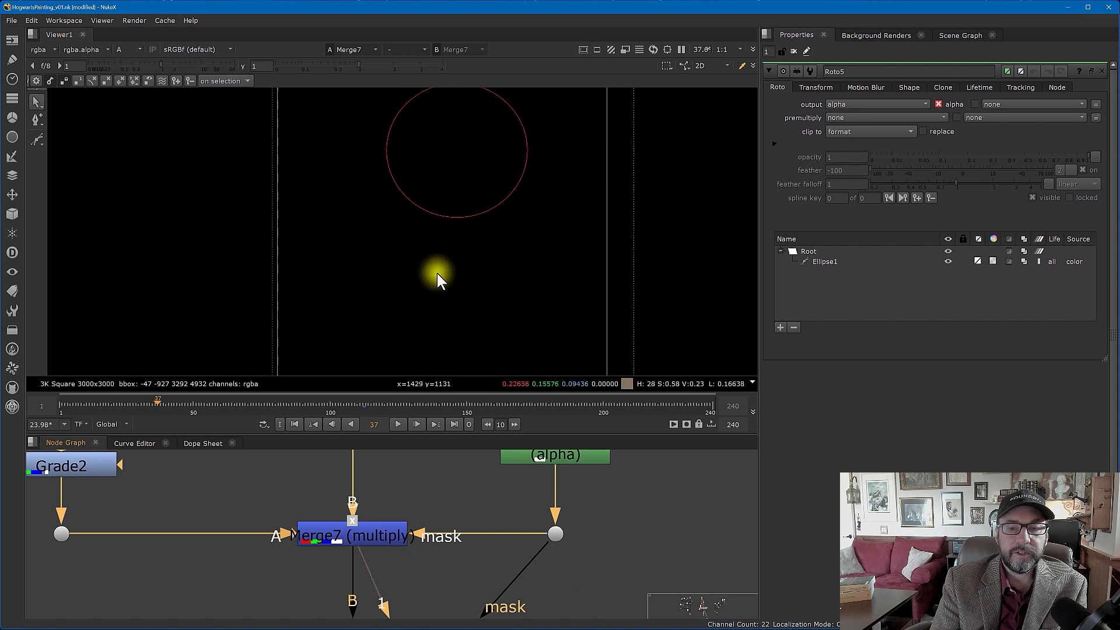
pyautogui.moveTo(475, 208); pyautogui.dragTo(479, 212, button='middle')
pyautogui.click(555, 458)
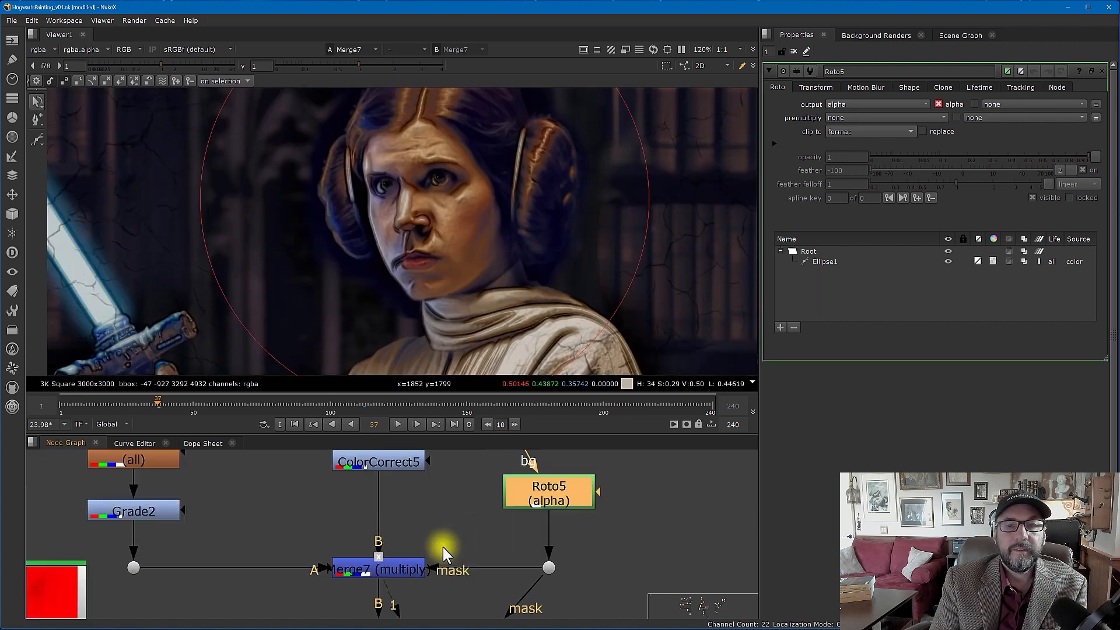
pyautogui.click(378, 567)
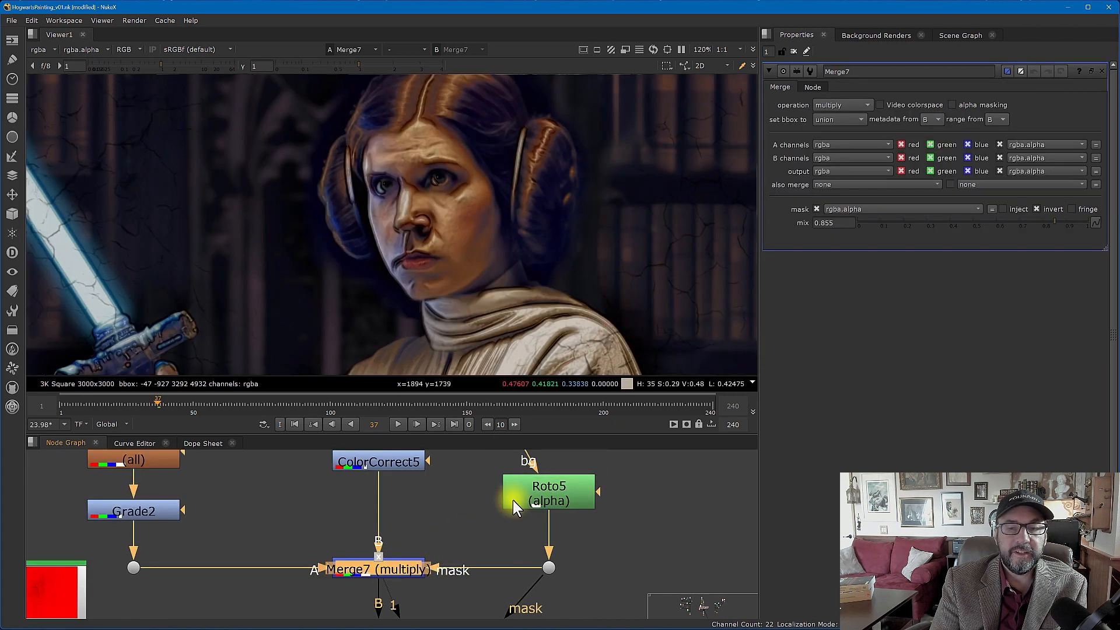
# Disable Roto5, compare the masked merge result at different magnifications, and enable the node again.
pyautogui.click(549, 488)
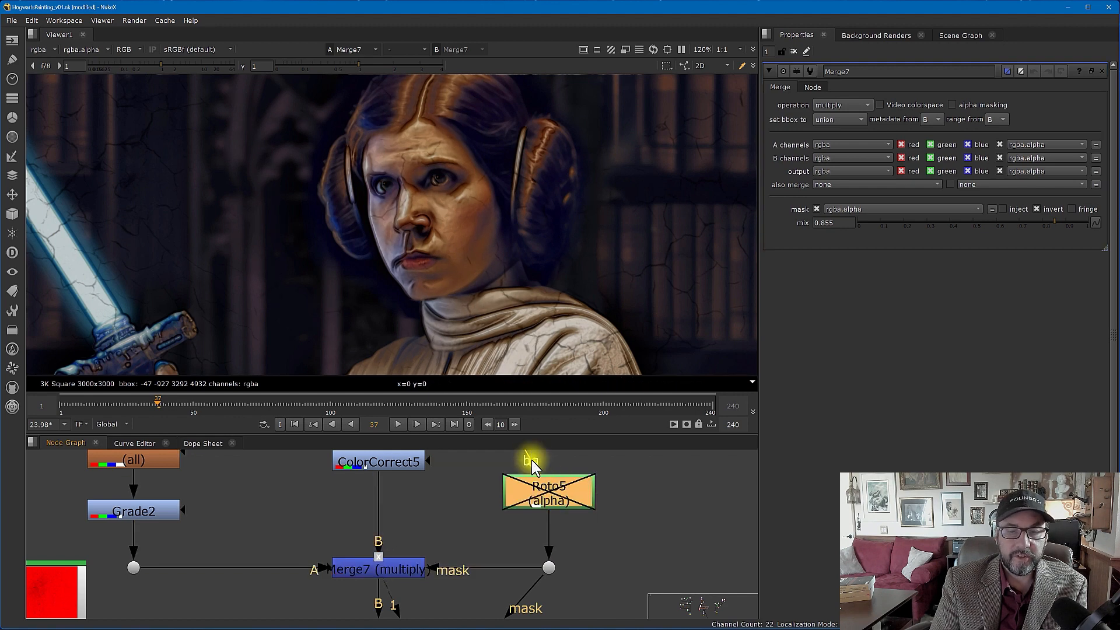
pyautogui.press('d')
pyautogui.scroll(-5, 467, 265)
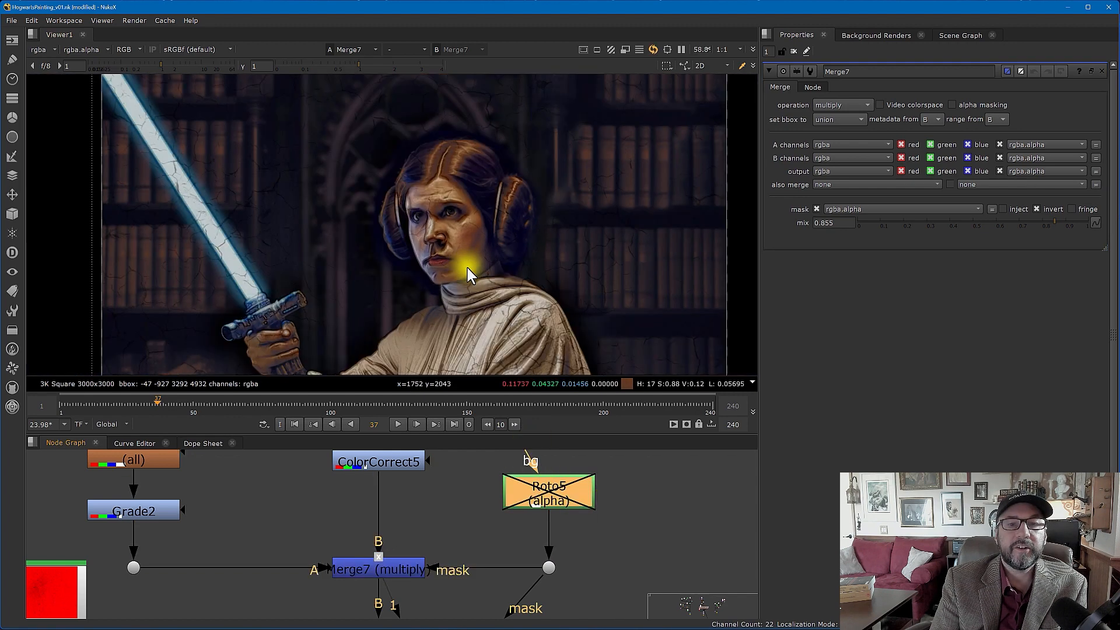
pyautogui.scroll(5, 562, 326)
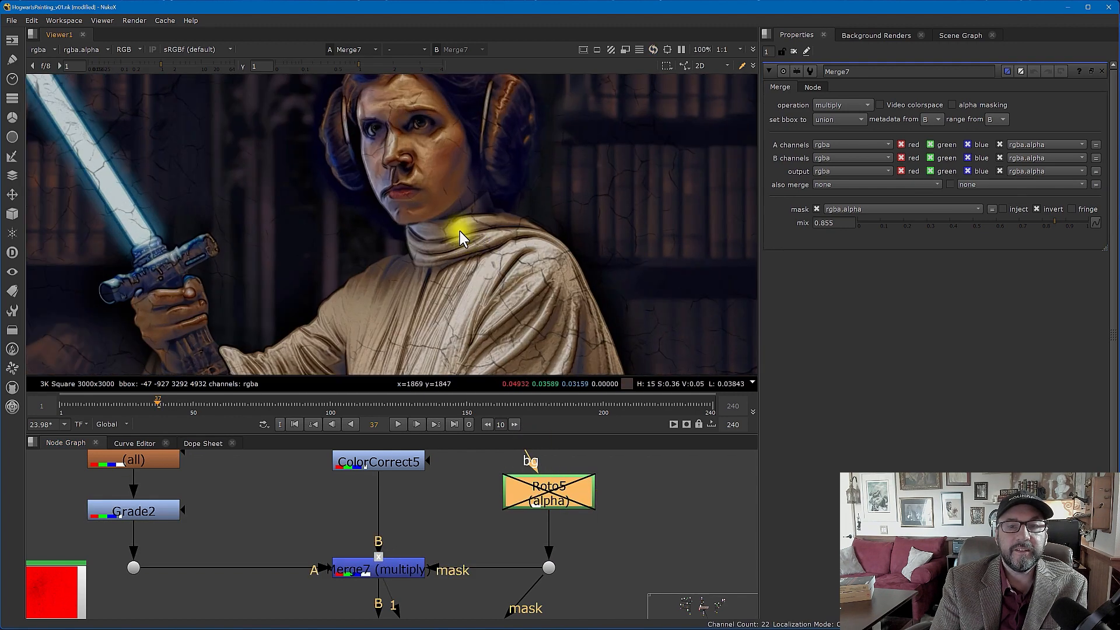
pyautogui.press('d')
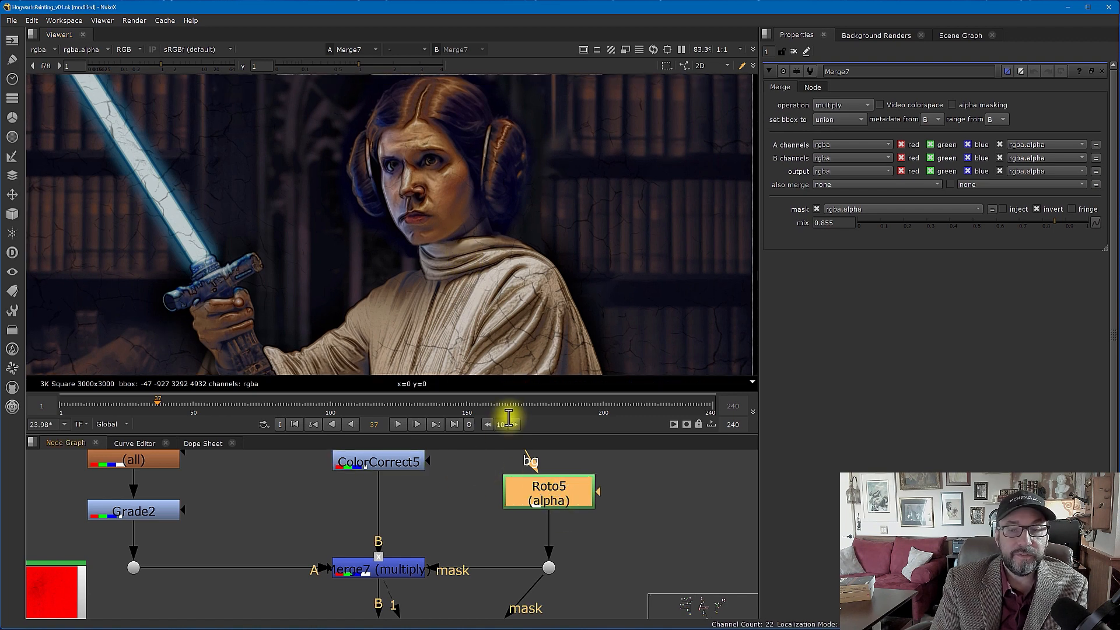
# Display the Read7 speckles.jpg image in the viewer and open its properties.
pyautogui.scroll(-4, 444, 515)
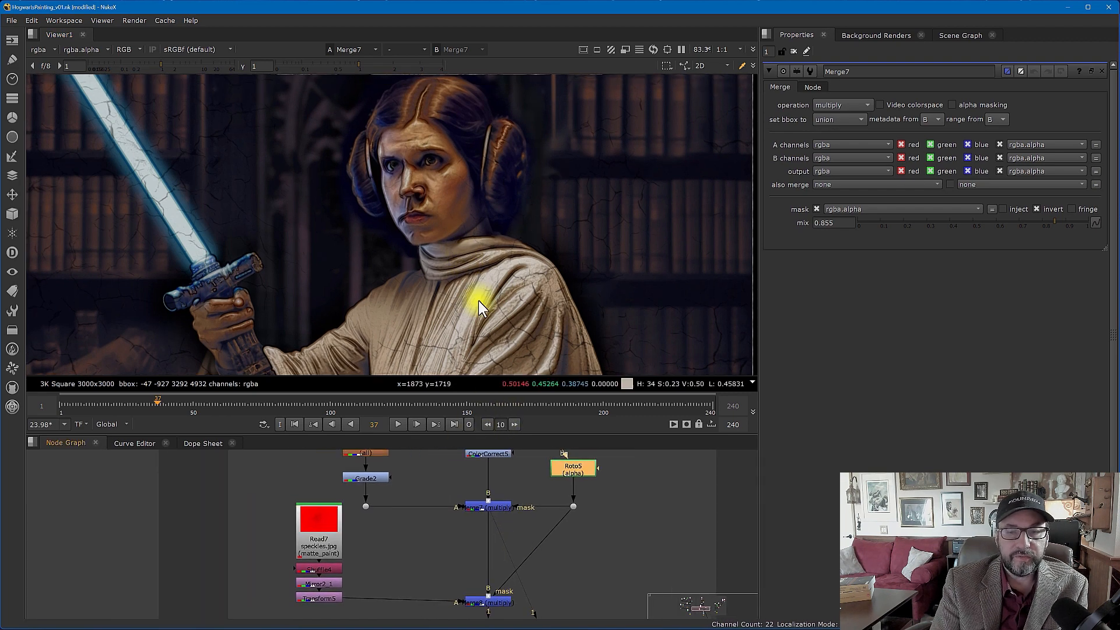
pyautogui.scroll(-3, 466, 245)
pyautogui.scroll(-3, 464, 239)
pyautogui.scroll(2, 465, 245)
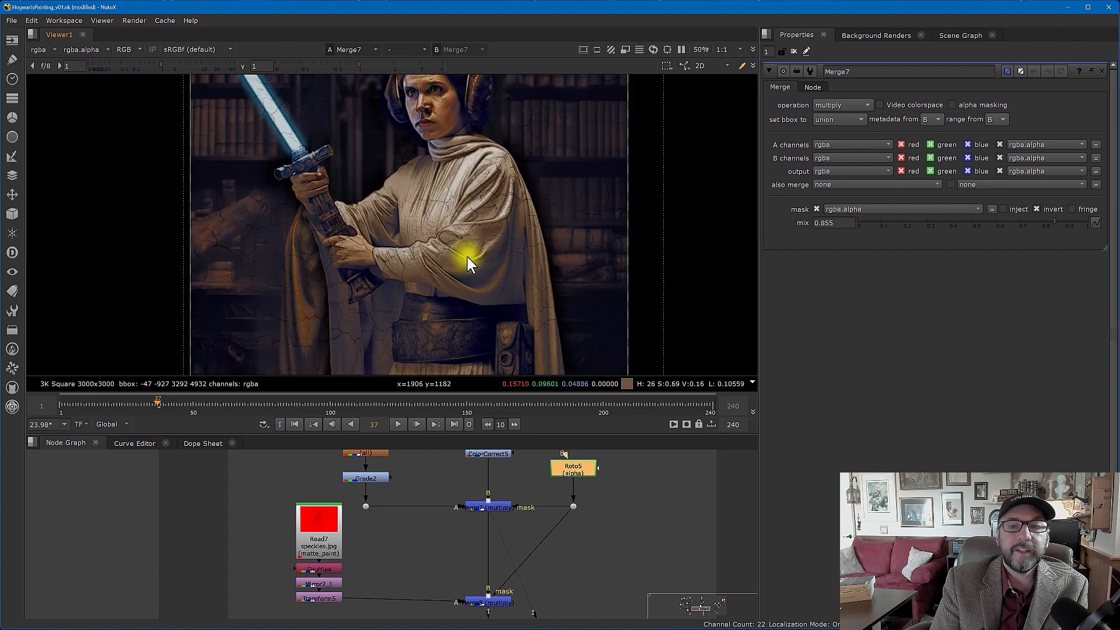
pyautogui.click(327, 516)
pyautogui.press('1')
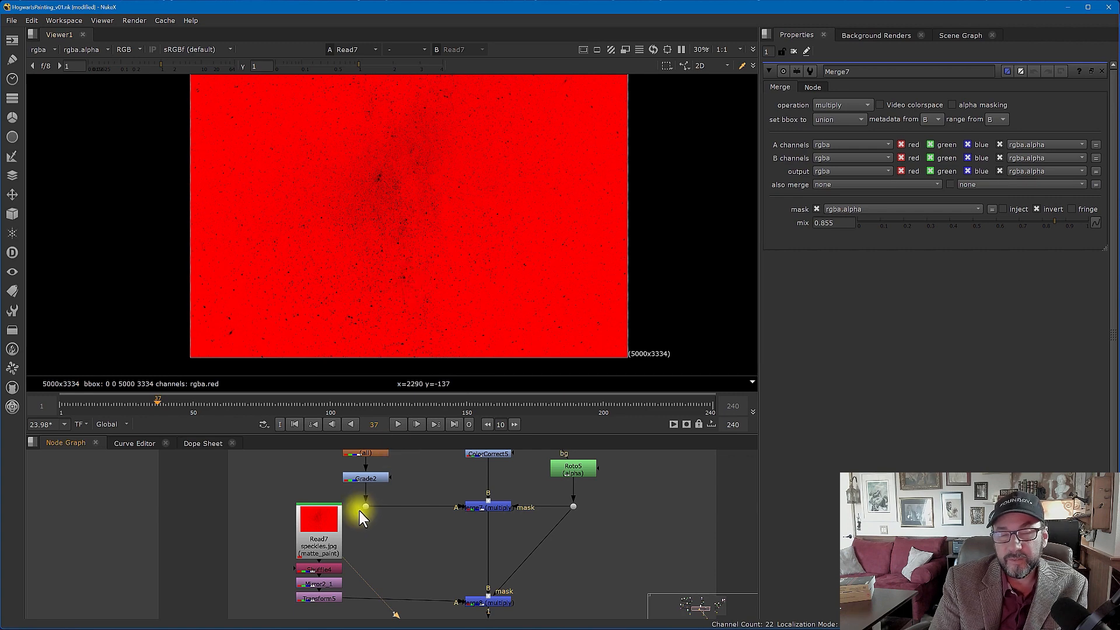
pyautogui.doubleClick(323, 517)
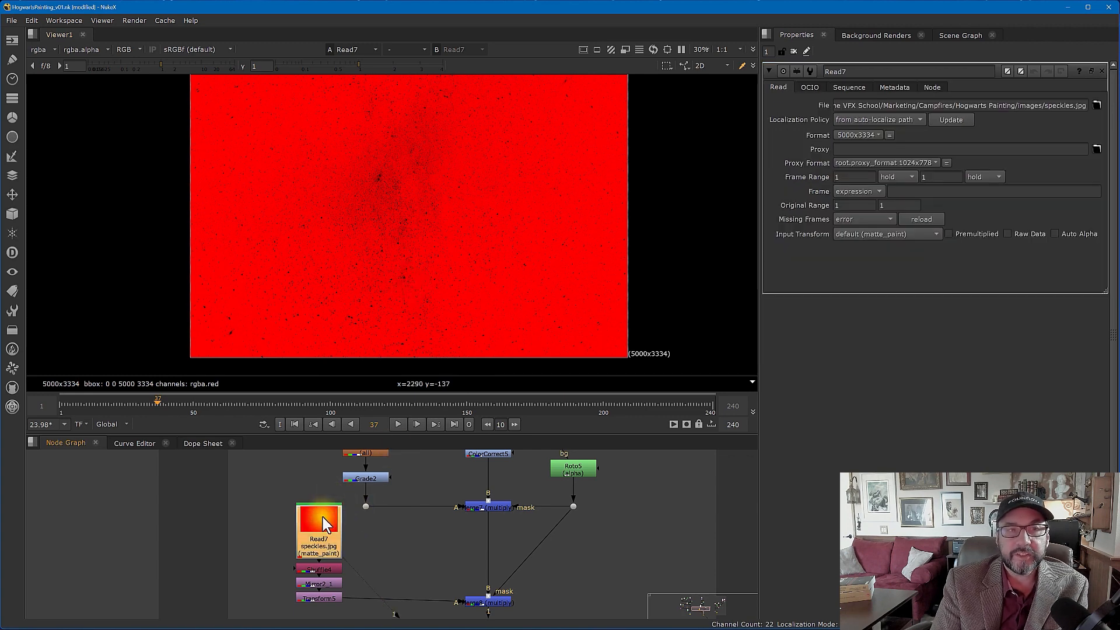
# Display the Shuffle4 speckle result in the viewer, open its properties, and examine the red channel routed to RGB.
pyautogui.doubleClick(320, 570)
pyautogui.press('1')
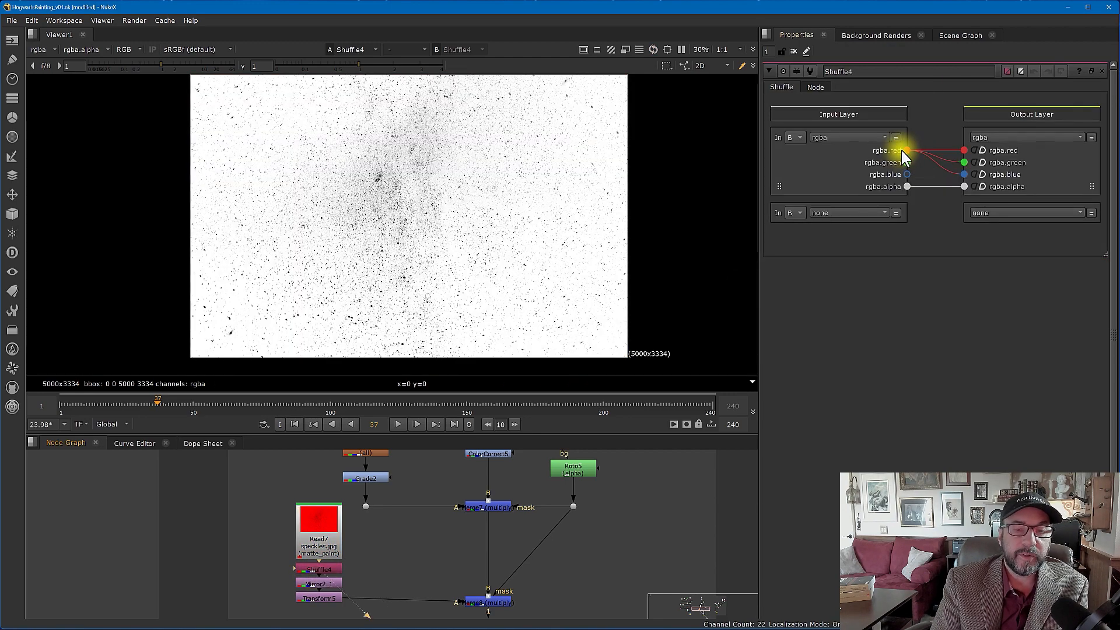
pyautogui.scroll(5, 401, 204)
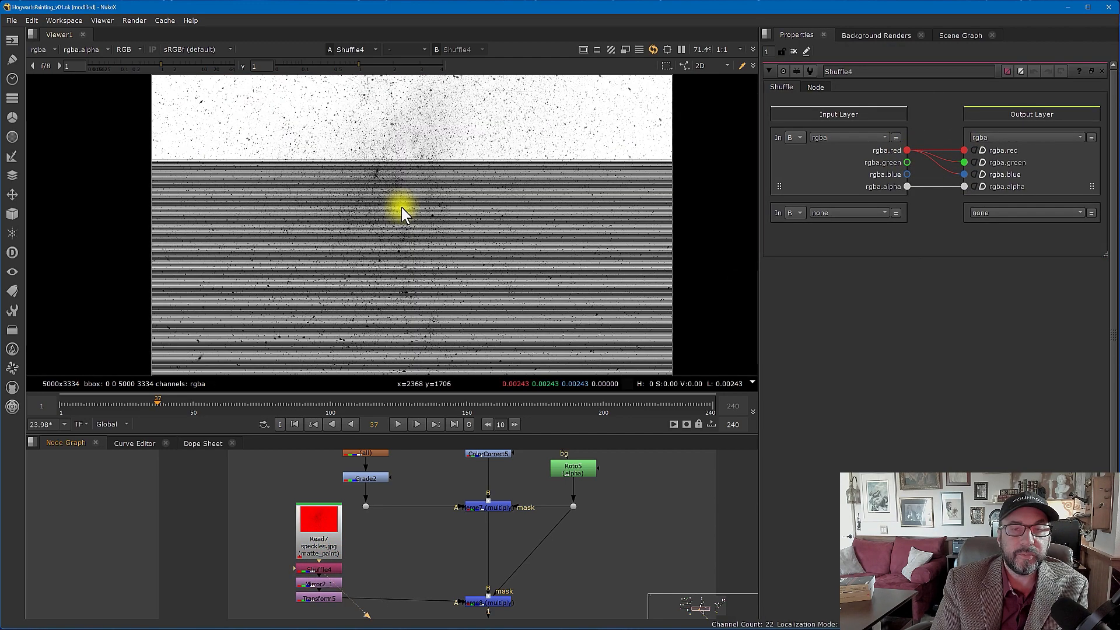
pyautogui.scroll(-2, 411, 222)
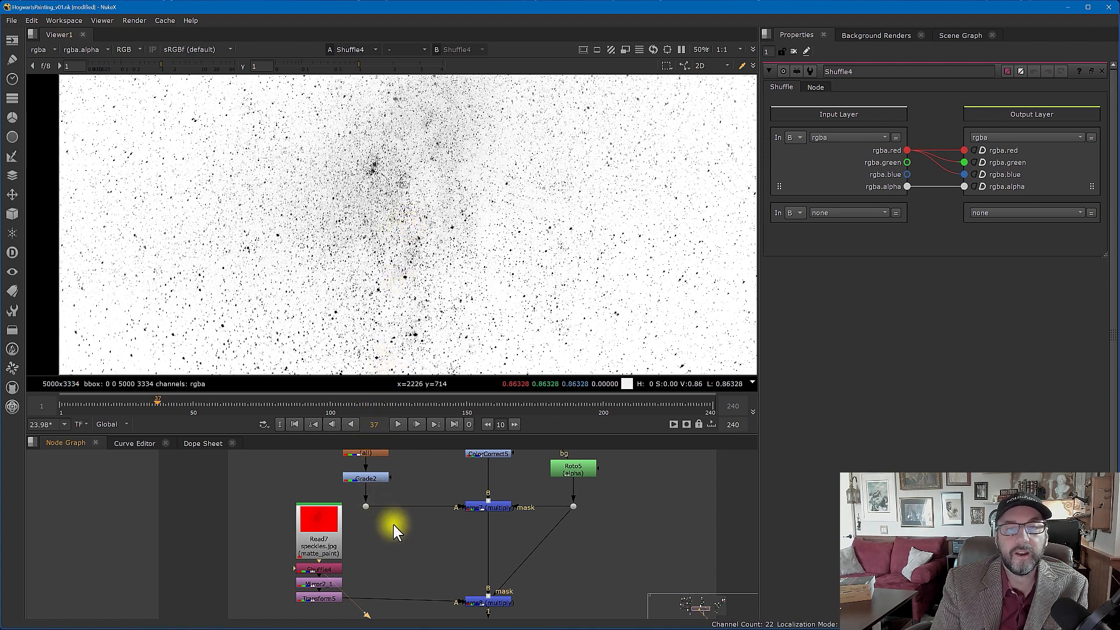
# Display the mirrored and transformed speckle texture through Mirror2_1 and Transform5 in the viewer.
pyautogui.moveTo(401, 542); pyautogui.dragTo(398, 510, button='middle')
pyautogui.press('1')
pyautogui.scroll(-2, 404, 256)
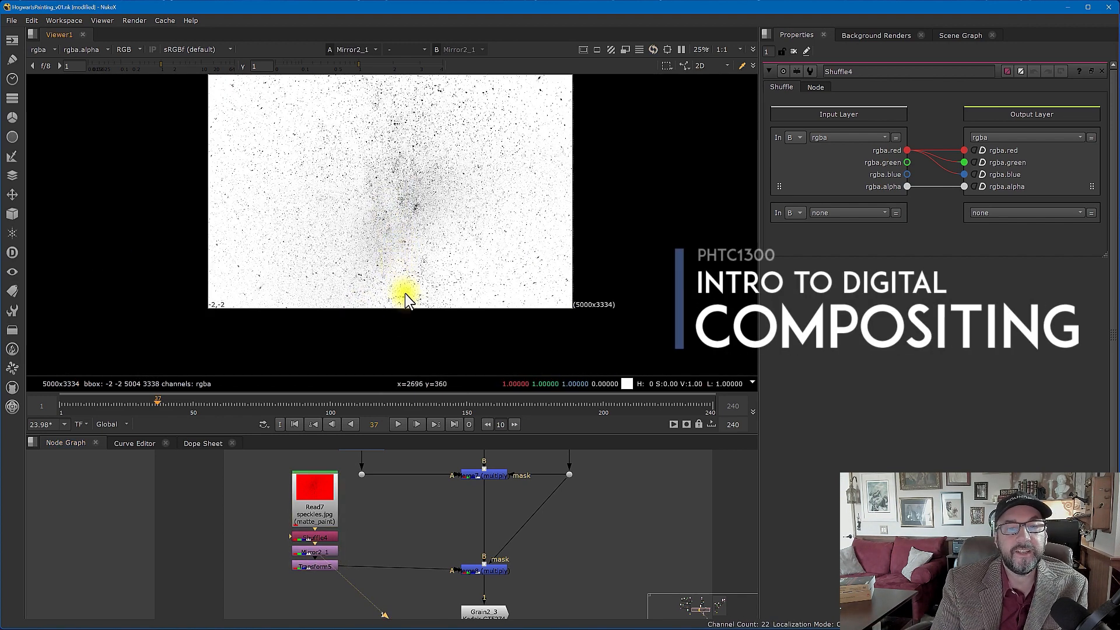
# Display the Merge8 output, open Roto5's properties, and examine how its mask limits the speckles on the painting.
pyautogui.click(489, 570)
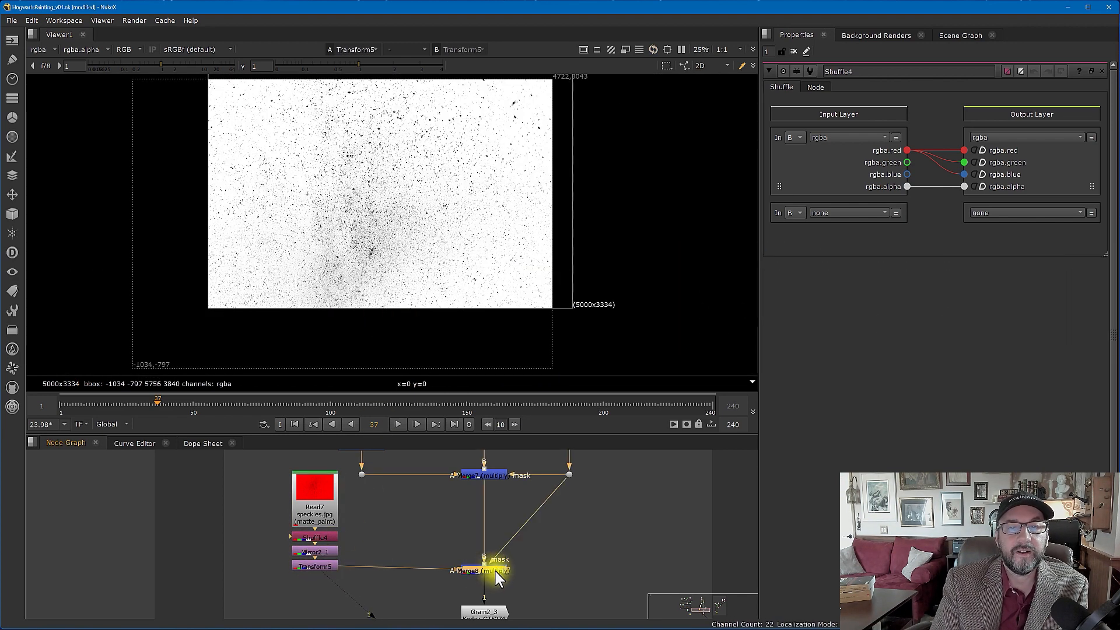
pyautogui.press('1')
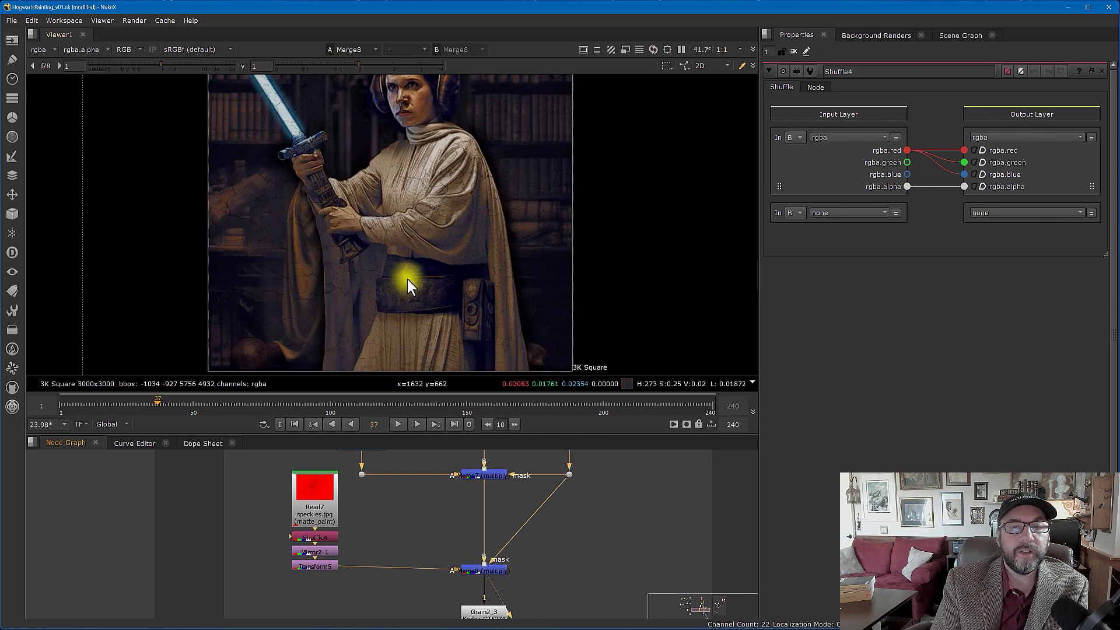
pyautogui.scroll(6, 569, 578)
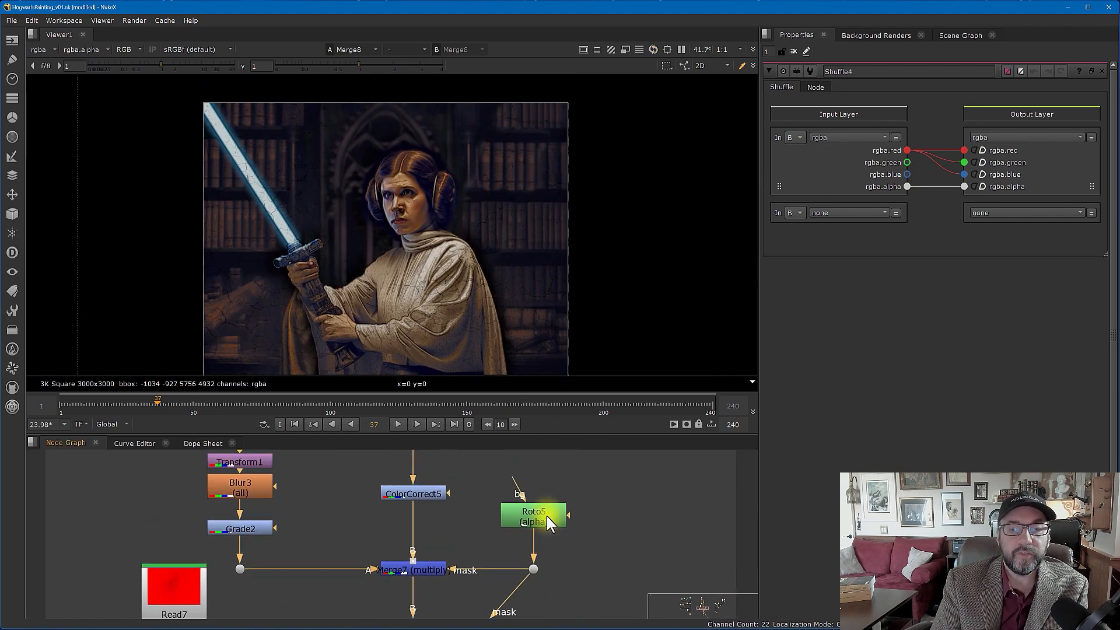
pyautogui.click(545, 517)
pyautogui.moveTo(536, 549); pyautogui.dragTo(549, 452, button='middle')
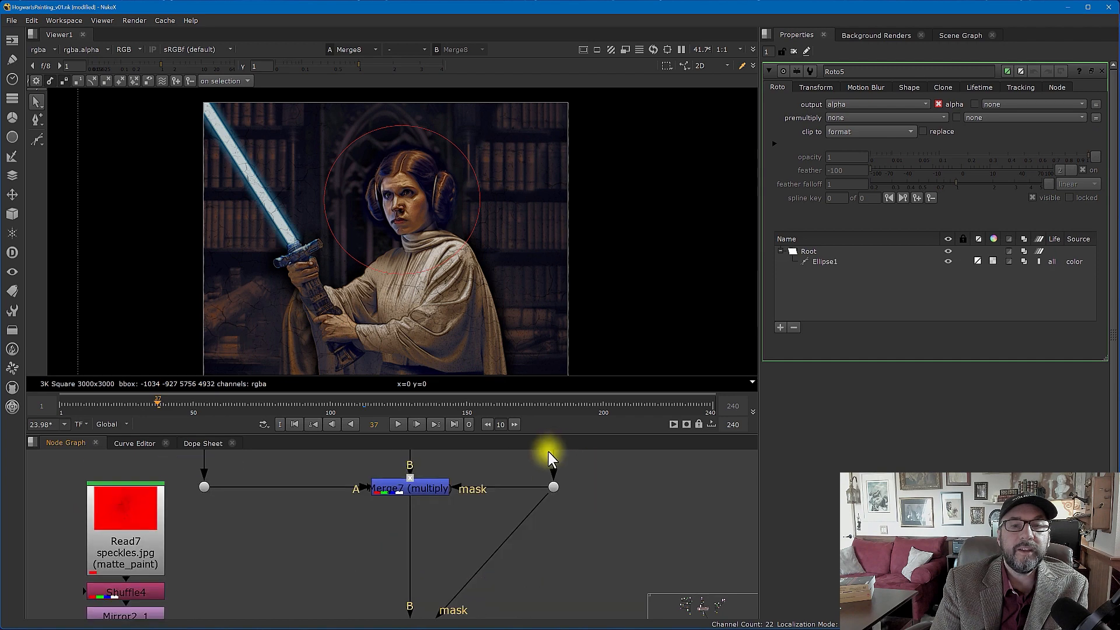
pyautogui.scroll(3, 409, 213)
pyautogui.scroll(-2, 467, 245)
pyautogui.scroll(2, 482, 260)
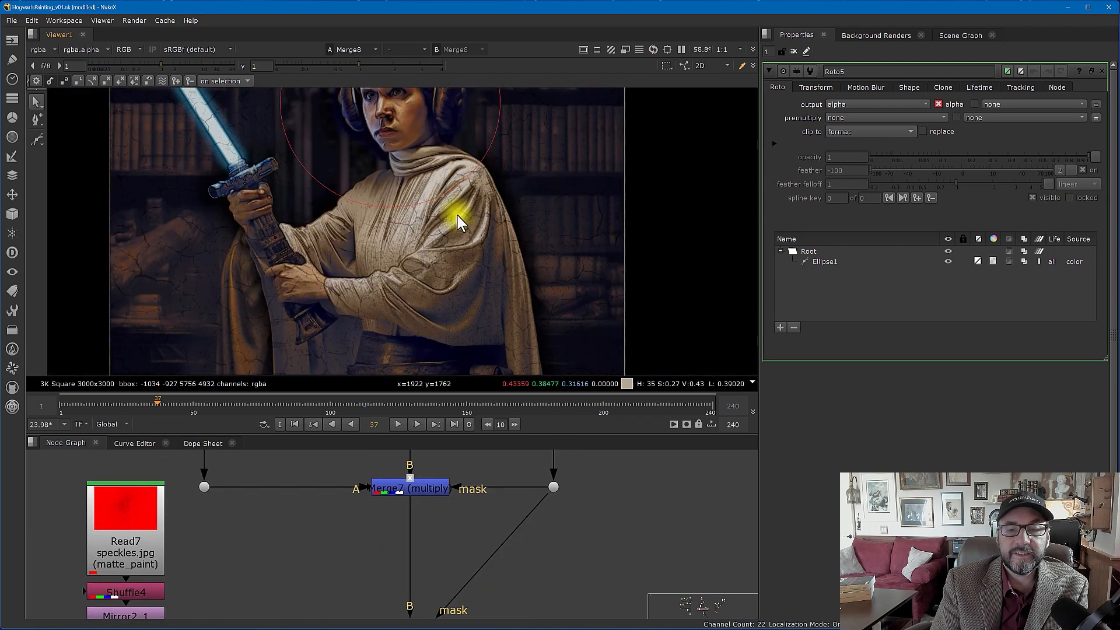
pyautogui.moveTo(496, 556); pyautogui.dragTo(500, 483, button='middle')
pyautogui.scroll(2, 472, 315)
pyautogui.scroll(-2, 484, 193)
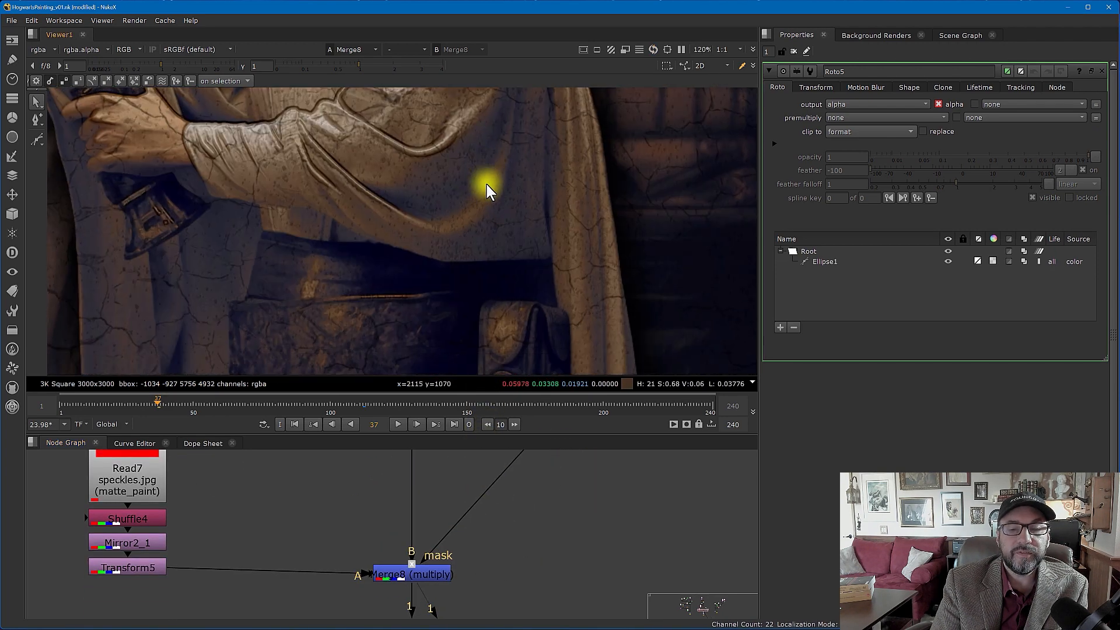
# Toggle Merge8 off and on repeatedly to compare the painting with and without speckles, leaving it enabled.
pyautogui.click(436, 583)
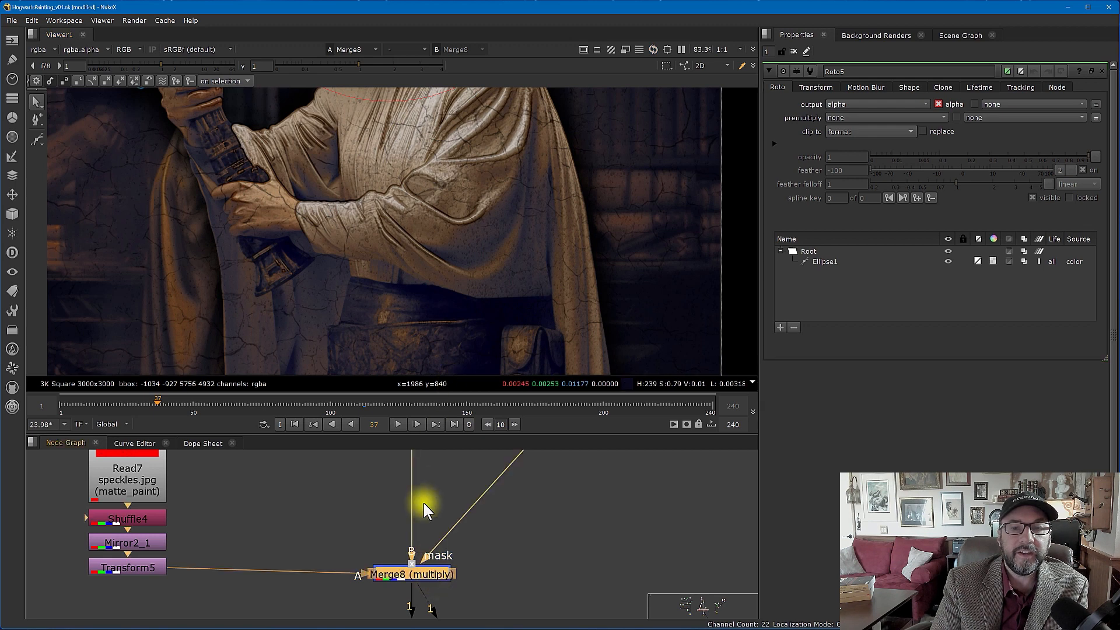
pyautogui.press('d')
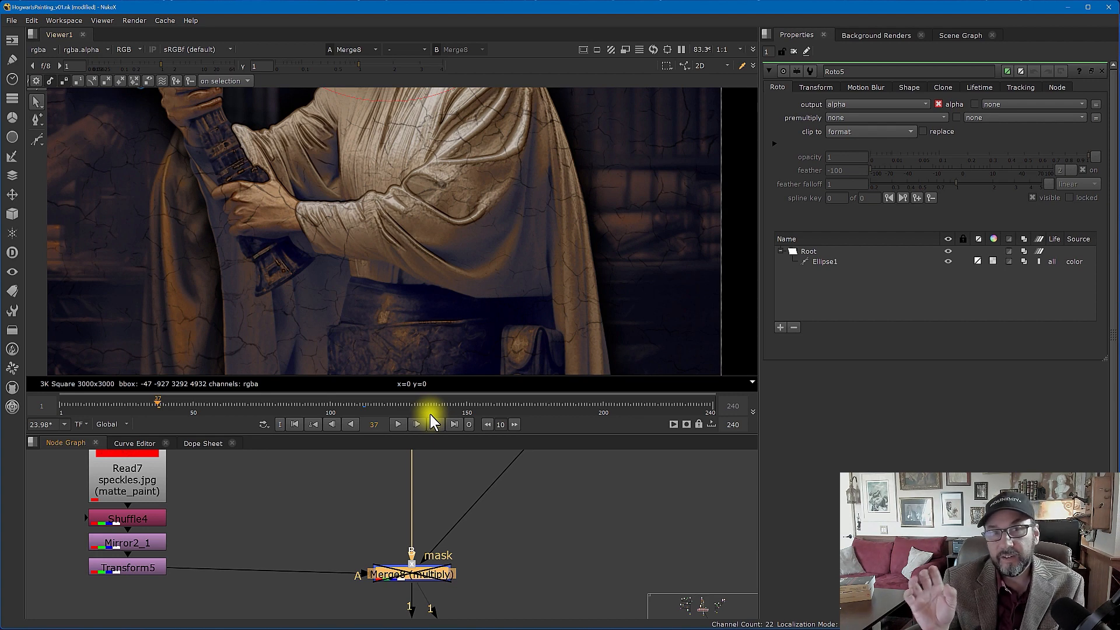
pyautogui.press('d')
pyautogui.press('d')
pyautogui.press('d')
pyautogui.press('d')
pyautogui.press('d')
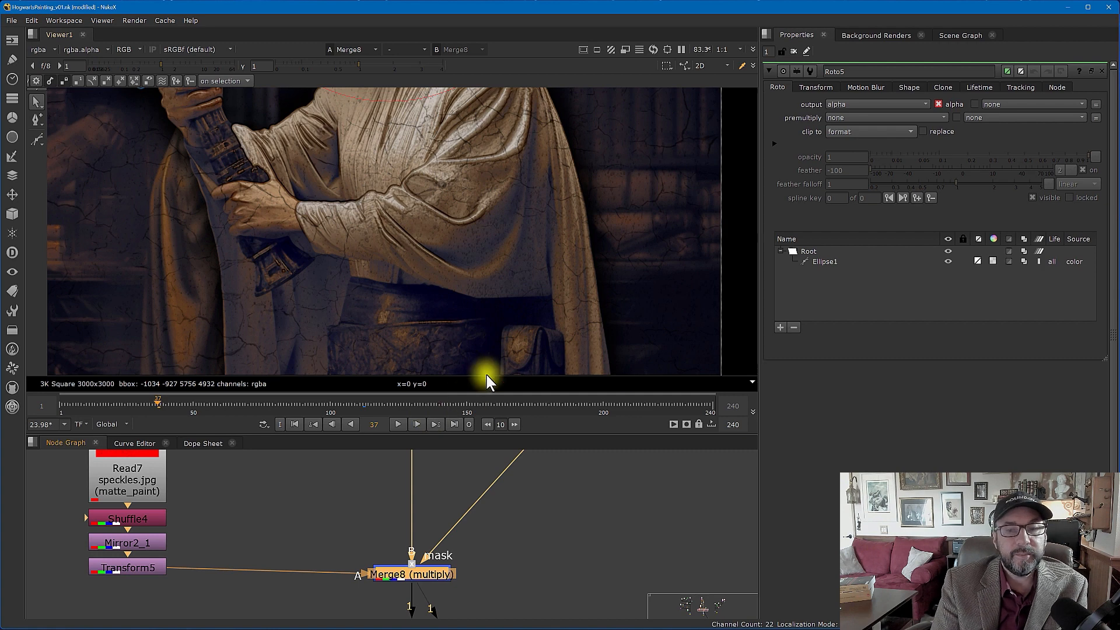
# Display the Grain2_3 output in the viewer and open its properties to check the grain settings.
pyautogui.scroll(-3, 463, 326)
pyautogui.moveTo(450, 248); pyautogui.dragTo(436, 271, button='middle')
pyautogui.moveTo(474, 547); pyautogui.dragTo(485, 499, button='middle')
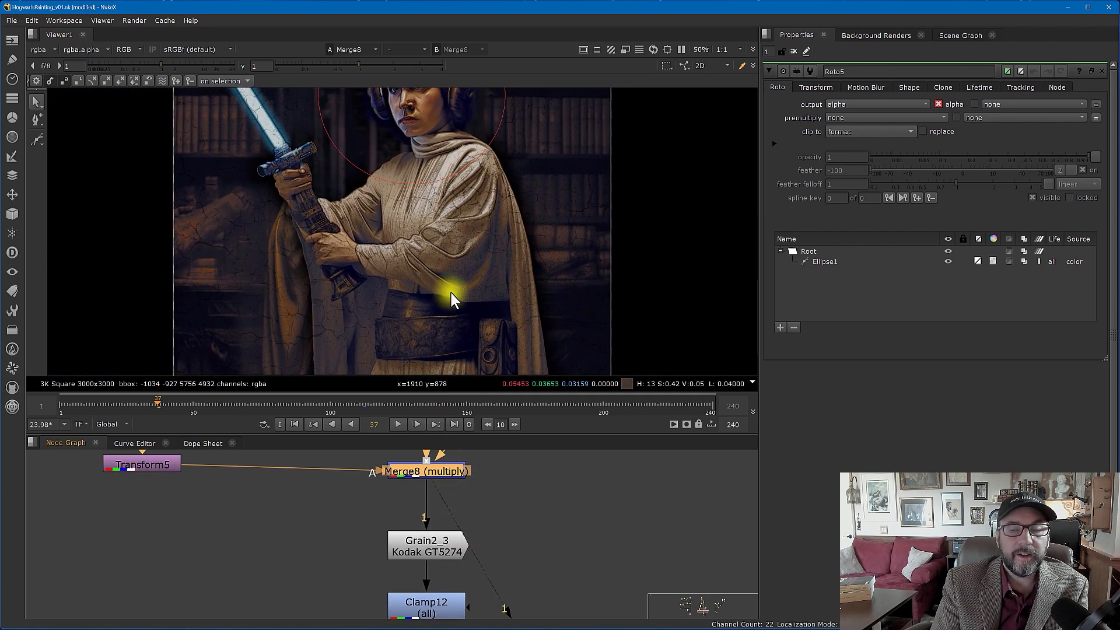
pyautogui.scroll(5, 453, 293)
pyautogui.click(436, 554)
pyautogui.press('1')
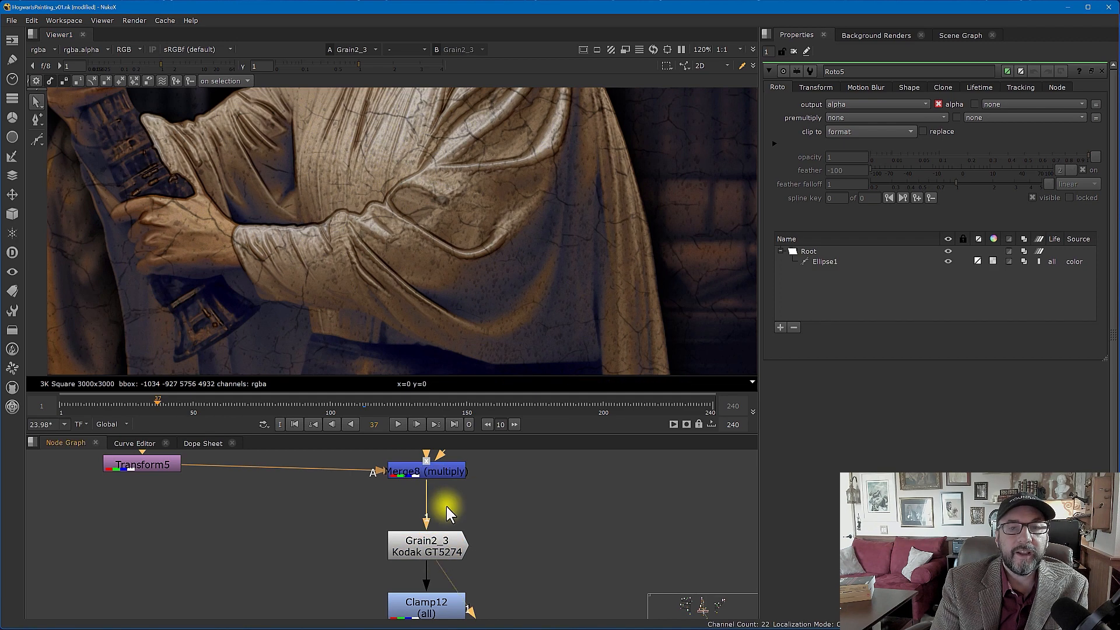
pyautogui.doubleClick(440, 557)
pyautogui.scroll(-3, 449, 251)
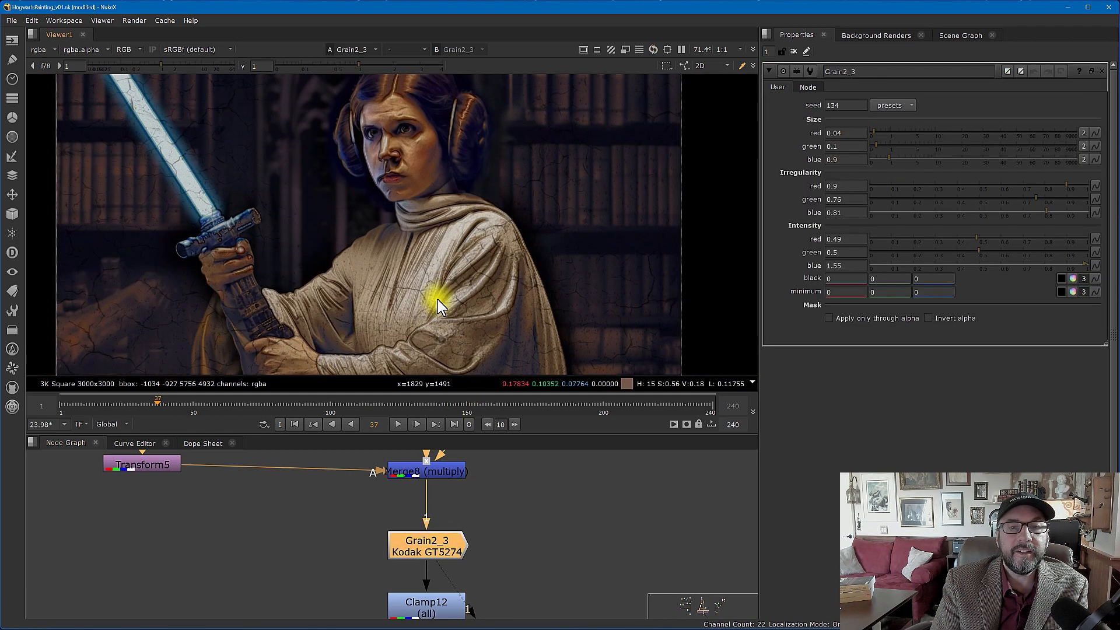
# Display the Clamp12 output in the viewer and open its properties to check the minimum and maximum settings.
pyautogui.moveTo(470, 472); pyautogui.dragTo(459, 423, button='middle')
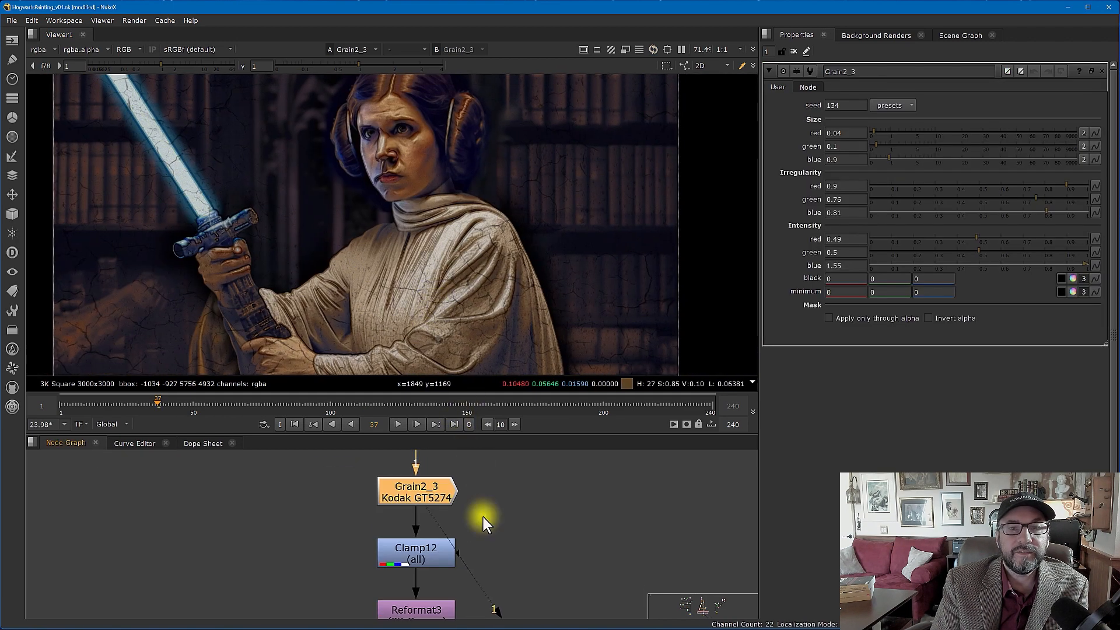
pyautogui.moveTo(483, 517); pyautogui.dragTo(442, 518, button='middle')
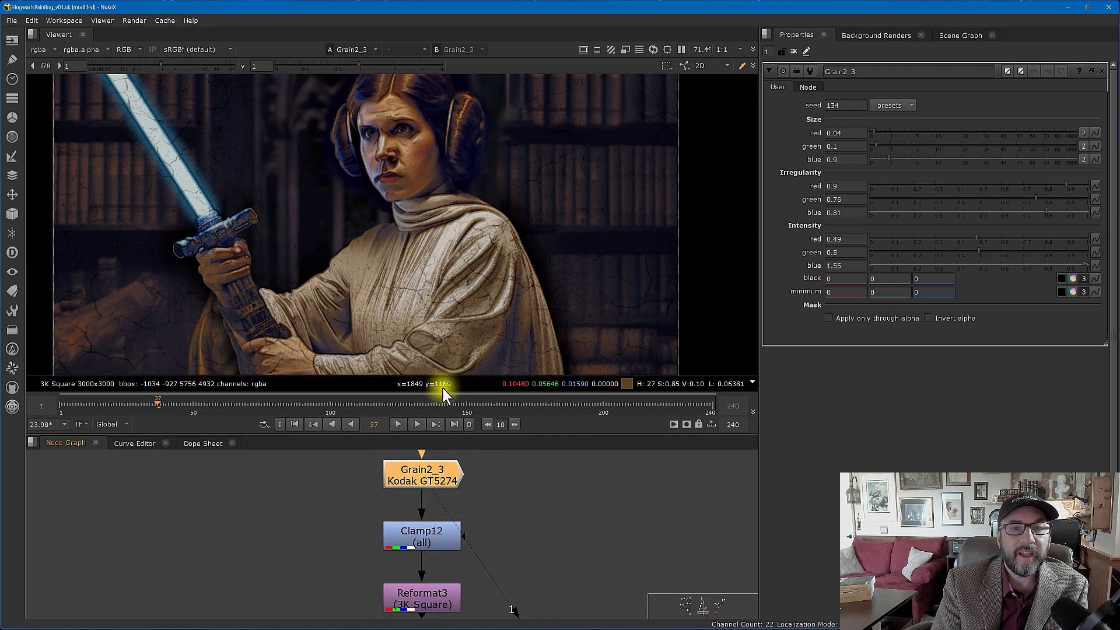
pyautogui.click(432, 532)
pyautogui.press('1')
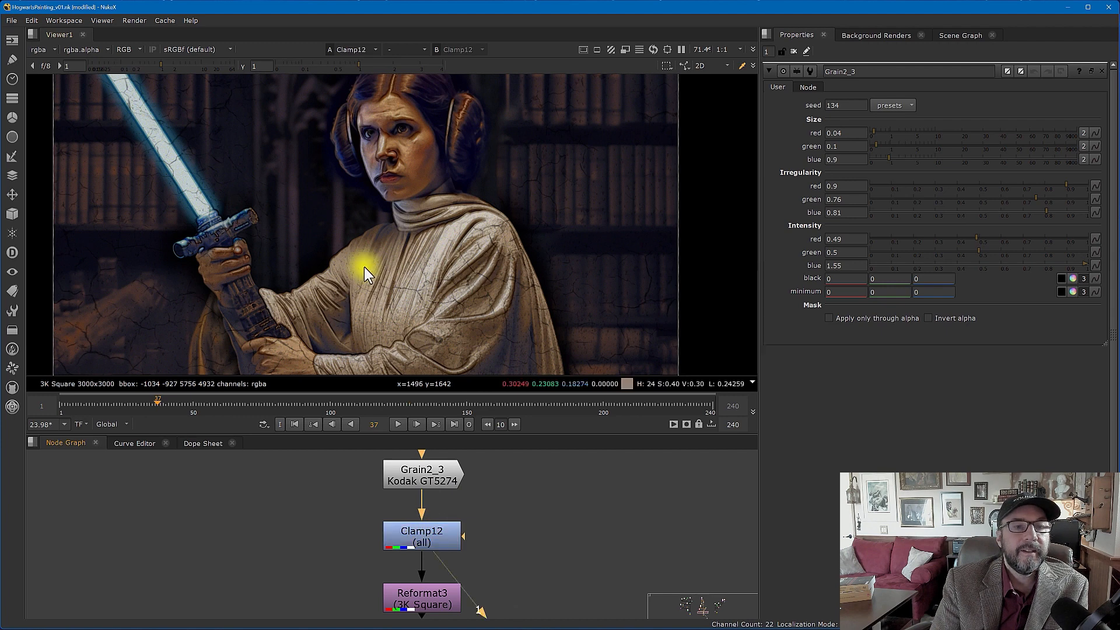
pyautogui.scroll(-2, 261, 244)
pyautogui.doubleClick(444, 535)
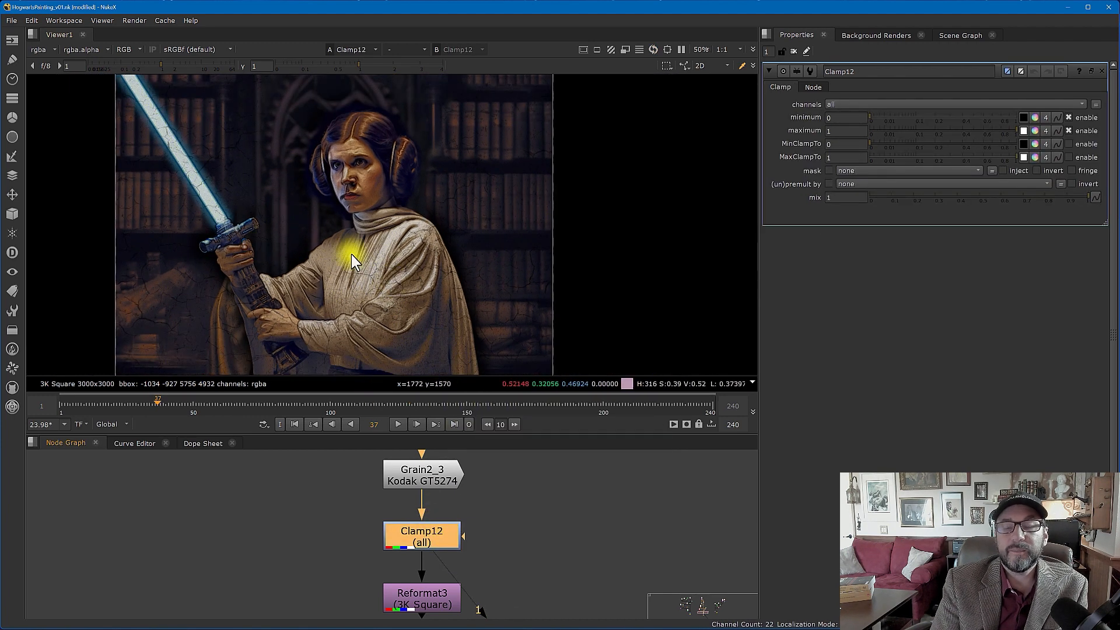
pyautogui.scroll(-1, 300, 216)
pyautogui.moveTo(301, 215); pyautogui.dragTo(320, 224, button='middle')
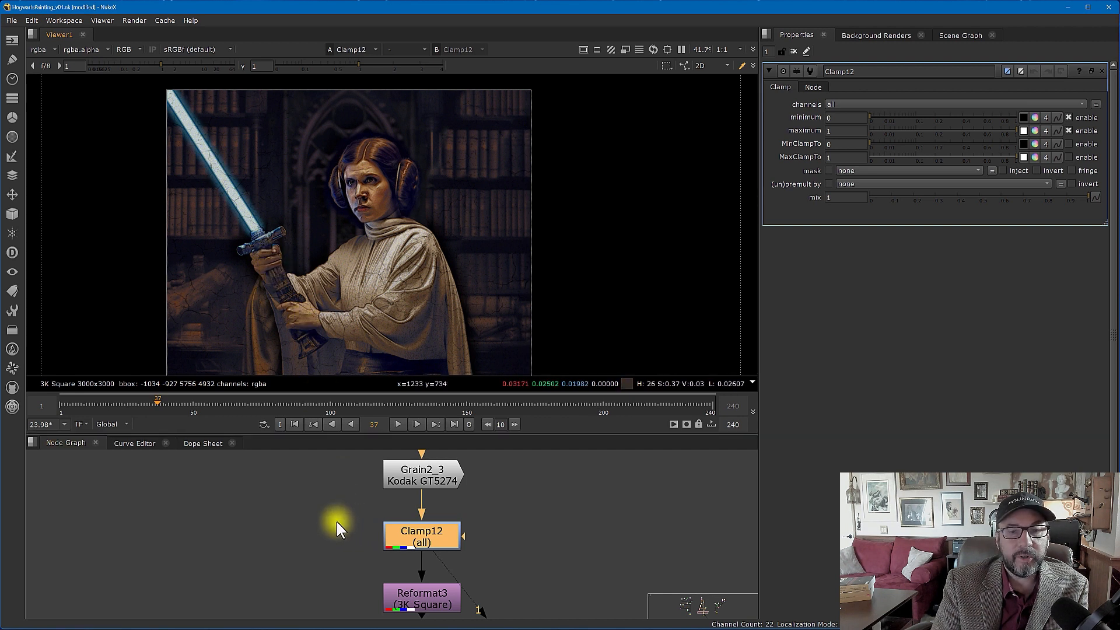
# Display the Reformat3 (3K Square) output and examine the finished painting above the Write2 node.
pyautogui.moveTo(326, 541); pyautogui.dragTo(327, 492, button='middle')
pyautogui.hotkey('ctrl', 'z')
pyautogui.scroll(-2, 408, 244)
pyautogui.moveTo(422, 262); pyautogui.dragTo(438, 222, button='middle')
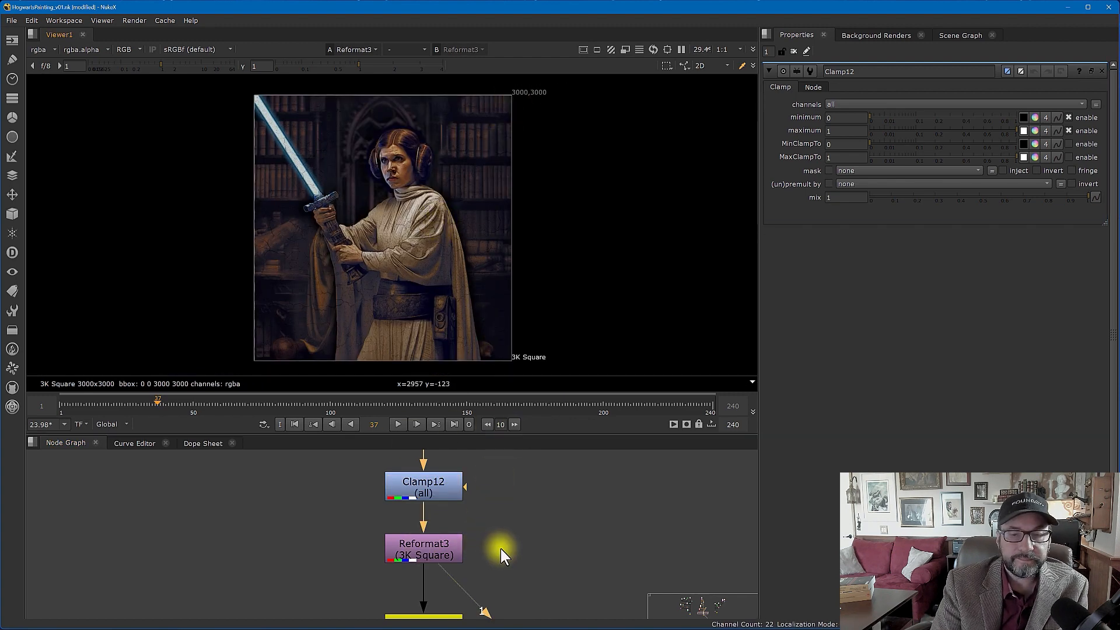
pyautogui.moveTo(484, 553); pyautogui.dragTo(469, 527, button='middle')
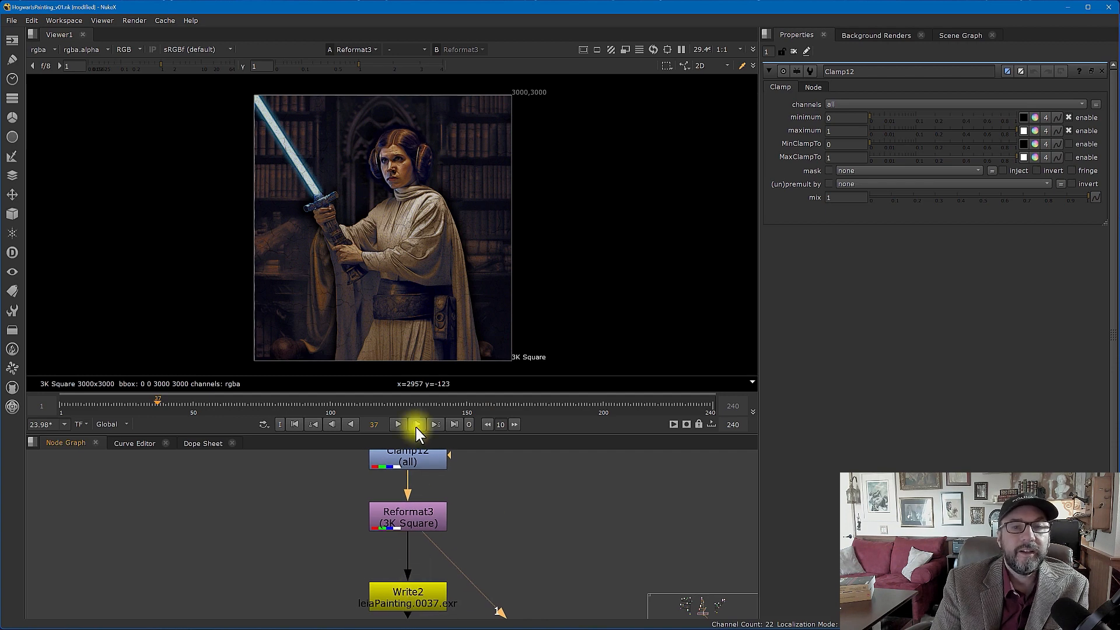
pyautogui.scroll(5, 394, 278)
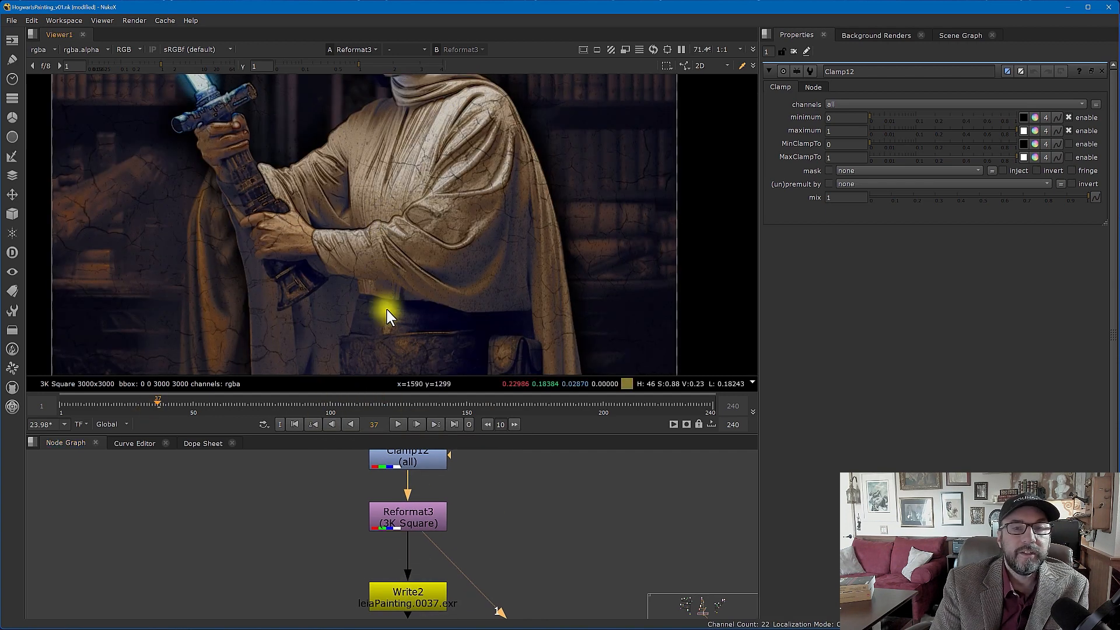
pyautogui.moveTo(387, 310); pyautogui.dragTo(391, 365, button='middle')
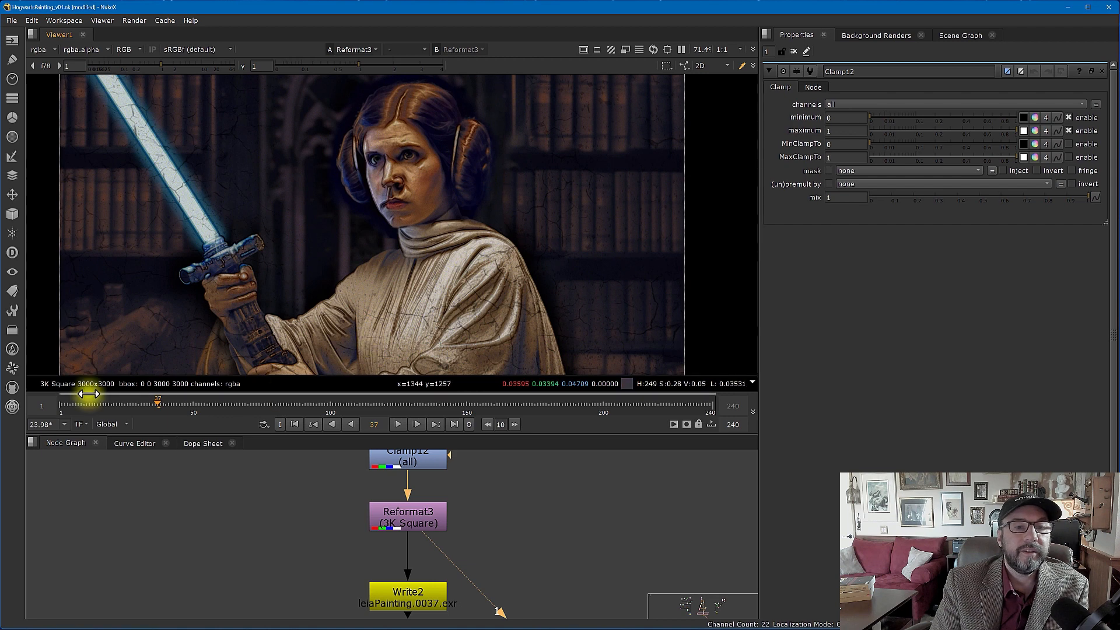
# Go to frame 1 and display the rendered leiaPainting sequence from Read9 in the viewer.
pyautogui.click(60, 404)
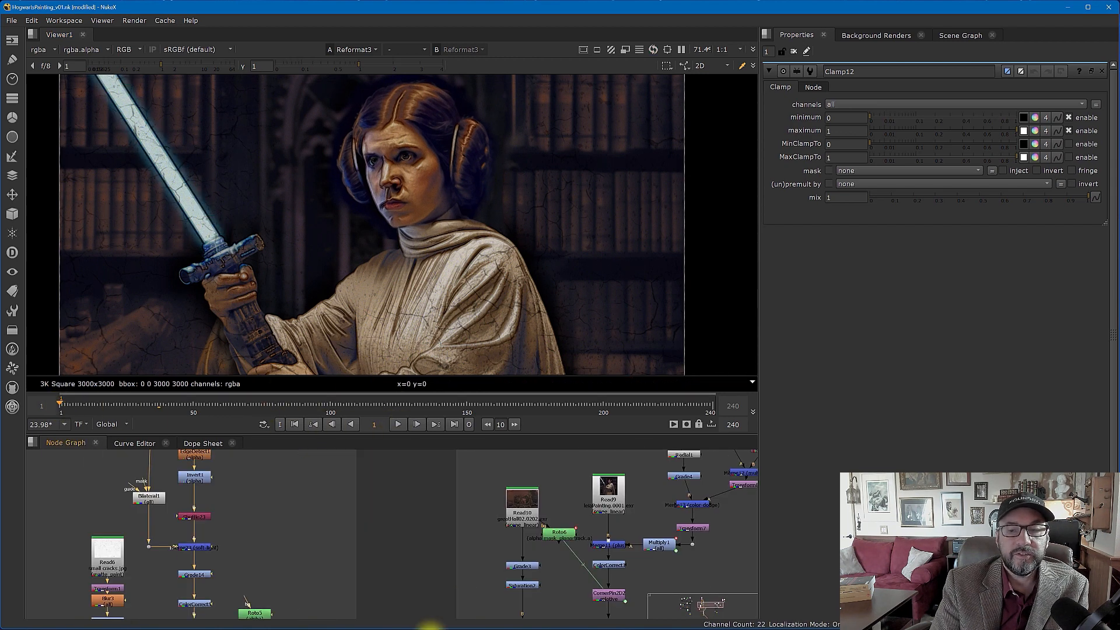
pyautogui.moveTo(533, 510); pyautogui.dragTo(465, 531, button='middle')
pyautogui.moveTo(332, 613); pyautogui.dragTo(370, 512, button='middle')
pyautogui.scroll(3, 396, 512)
pyautogui.press('1')
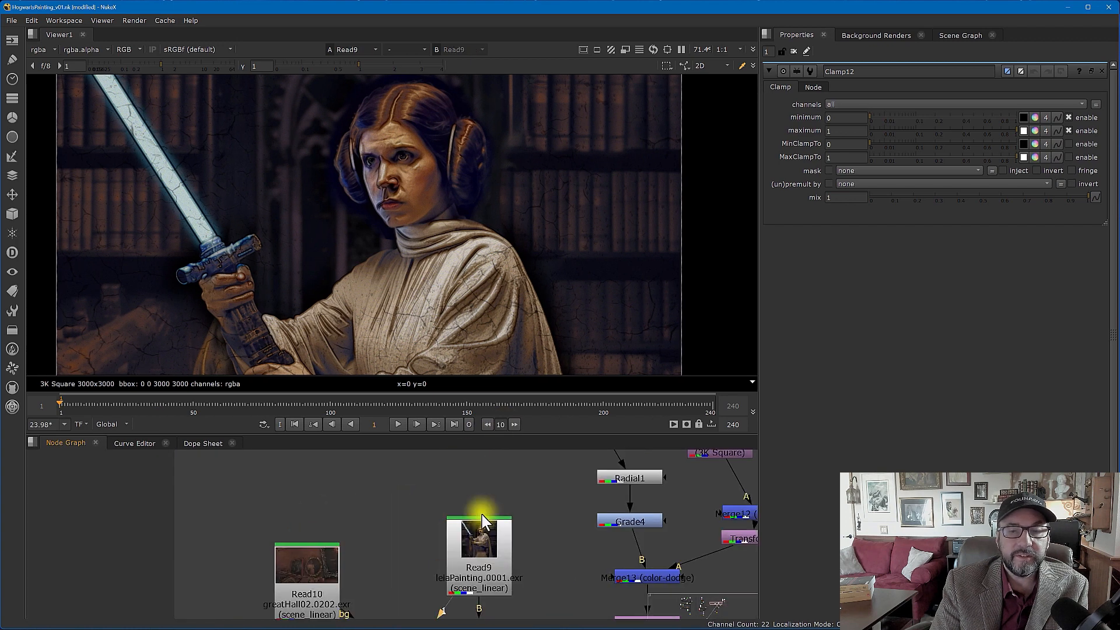
pyautogui.moveTo(526, 579); pyautogui.dragTo(512, 547, button='middle')
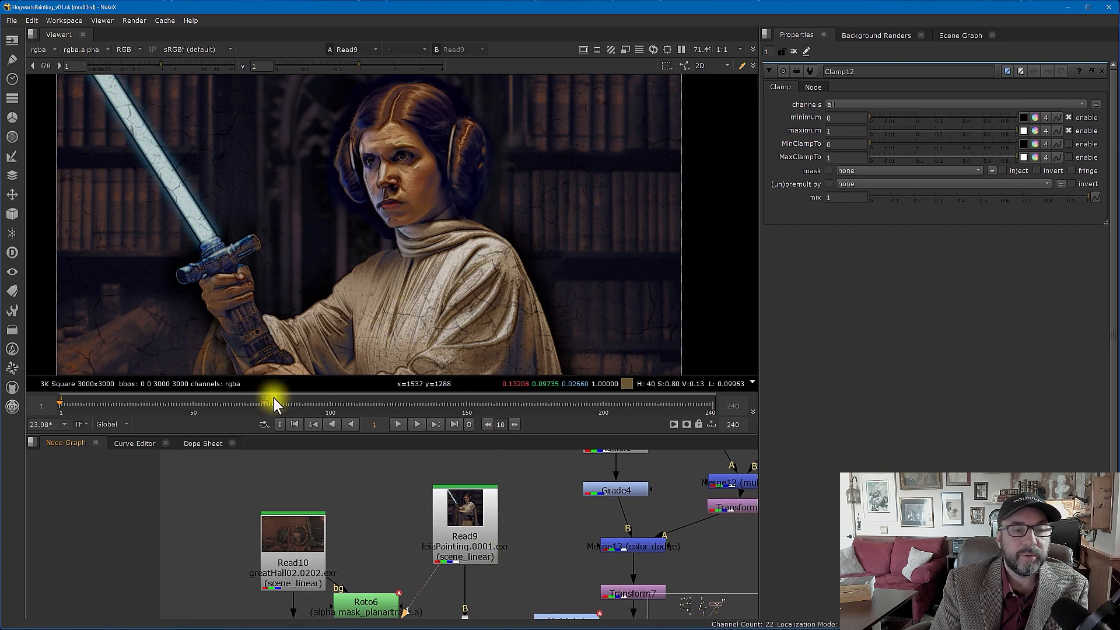
# Play the rendered painting sequence from frame 1 and stop it at frame 144.
pyautogui.click(399, 425)
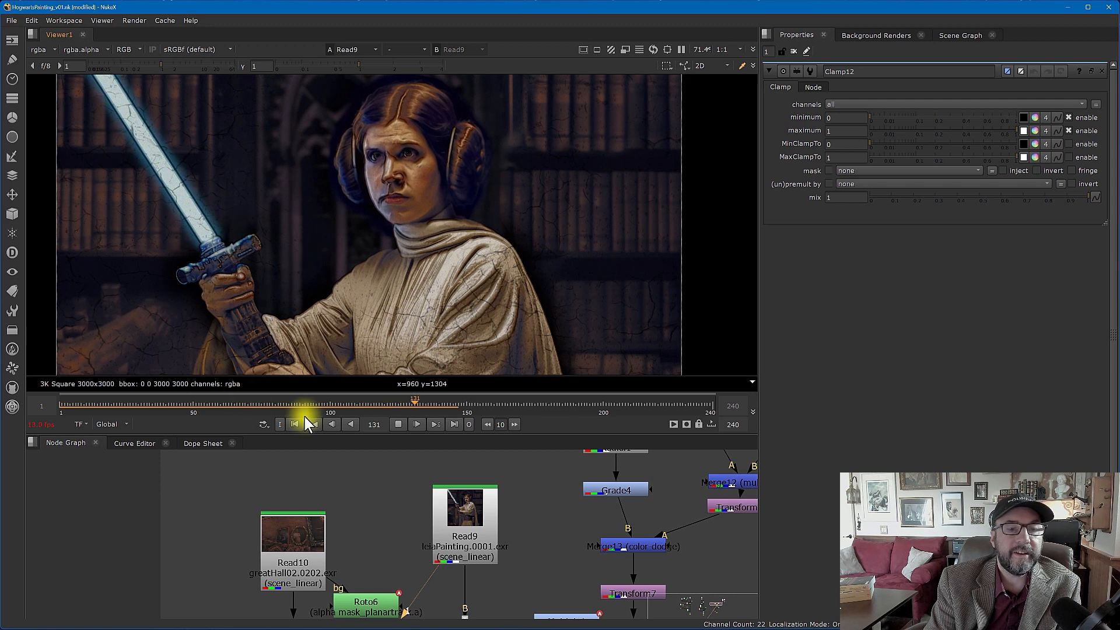
pyautogui.click(401, 424)
pyautogui.press('-')
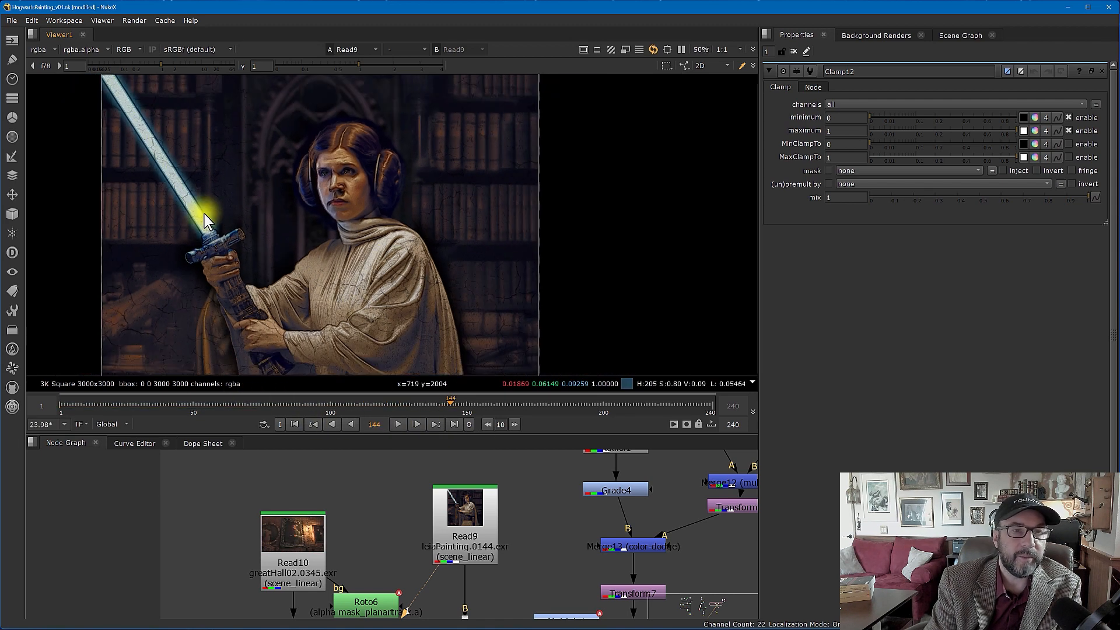
# Trace the node graph back past the crack and speckle branch to the lightsaber's Roto4 and Glow2 nodes.
pyautogui.scroll(-3, 325, 551)
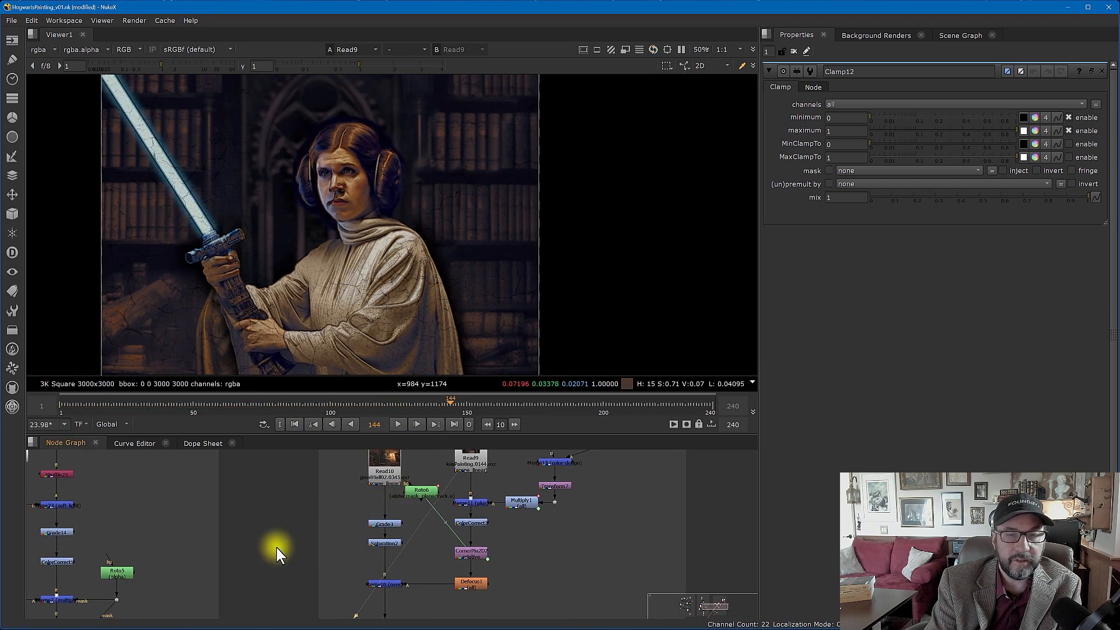
pyautogui.moveTo(276, 548); pyautogui.dragTo(446, 495, button='middle')
pyautogui.moveTo(248, 518); pyautogui.dragTo(358, 506, button='middle')
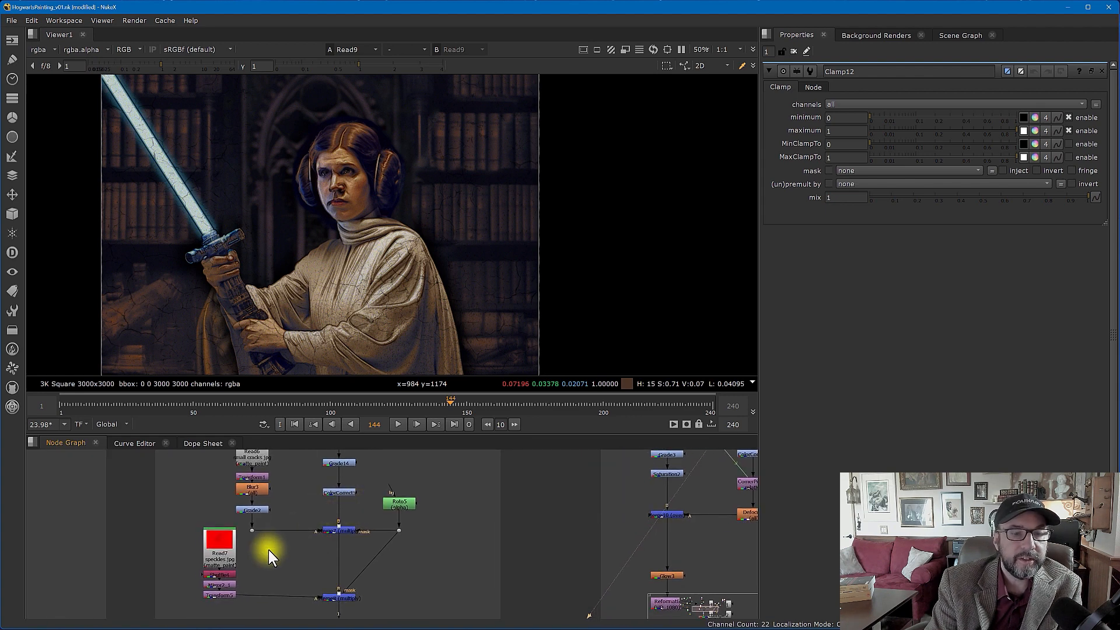
pyautogui.moveTo(282, 526); pyautogui.dragTo(286, 566, button='middle')
pyautogui.scroll(-2, 286, 566)
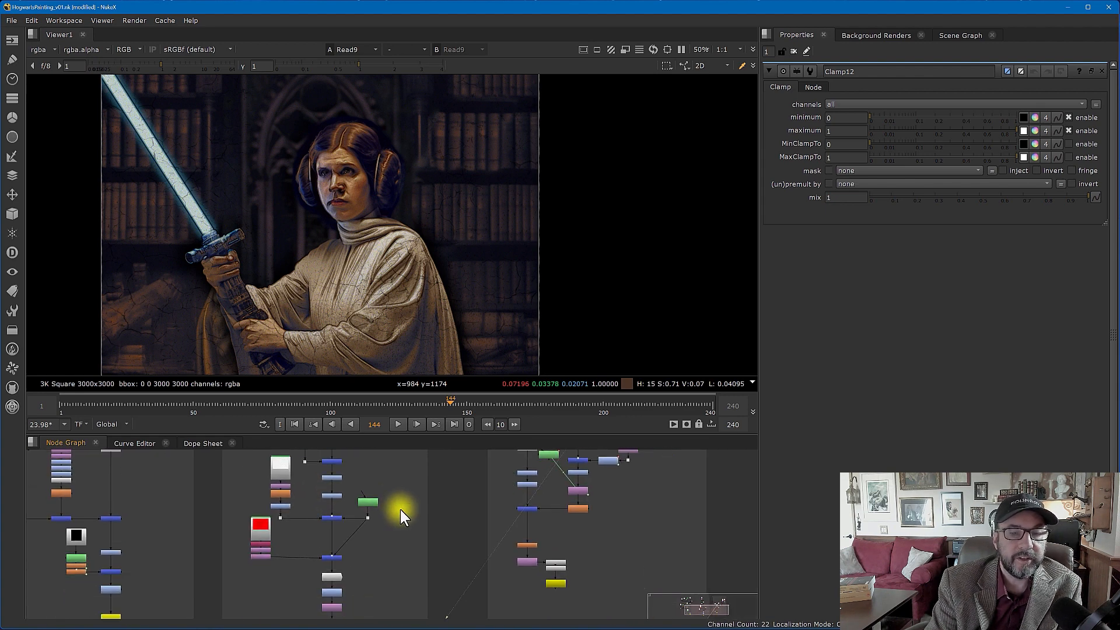
pyautogui.scroll(3, 369, 558)
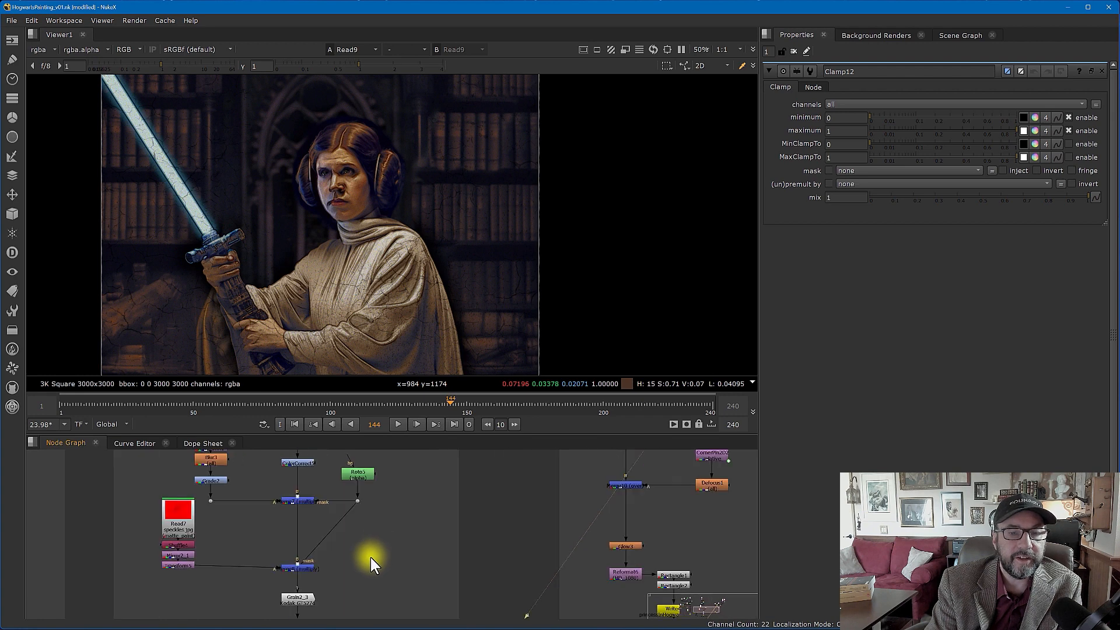
pyautogui.moveTo(370, 557); pyautogui.dragTo(399, 496, button='middle')
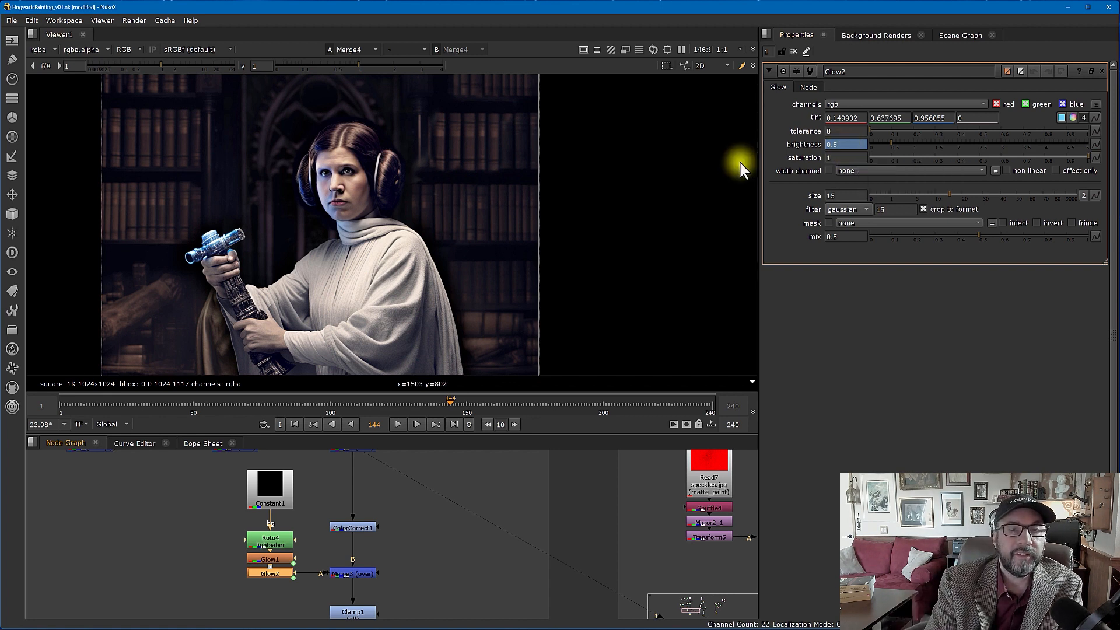
# Open the Glow1 properties and display the Merge3 output, examining the glow along the lightsaber blade up close.
pyautogui.doubleClick(277, 562)
pyautogui.scroll(3, 274, 565)
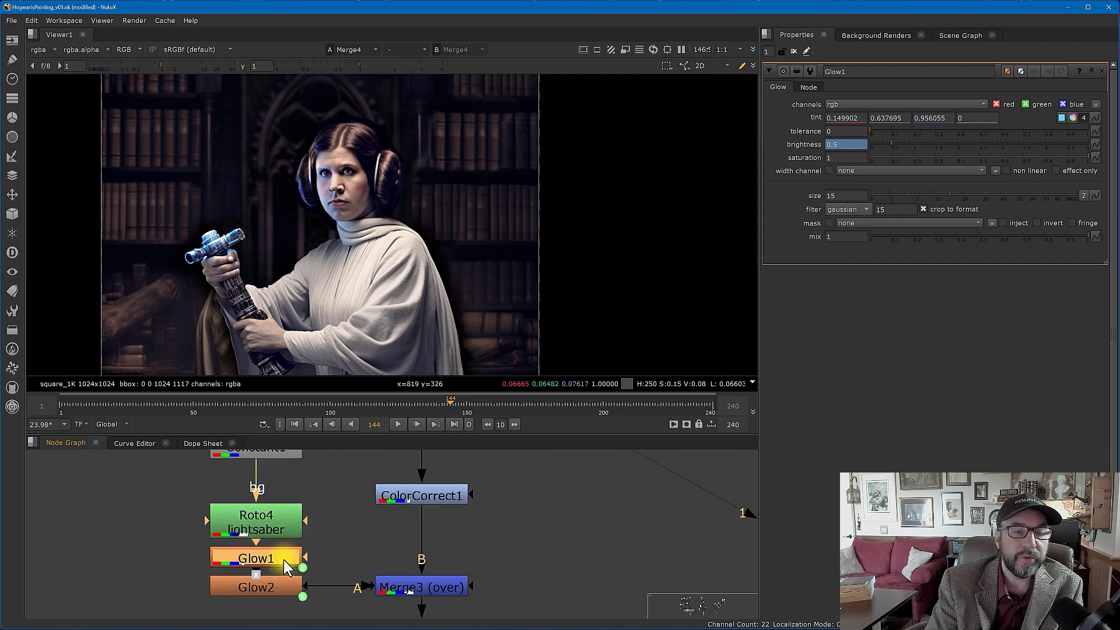
pyautogui.click(418, 586)
pyautogui.press('1')
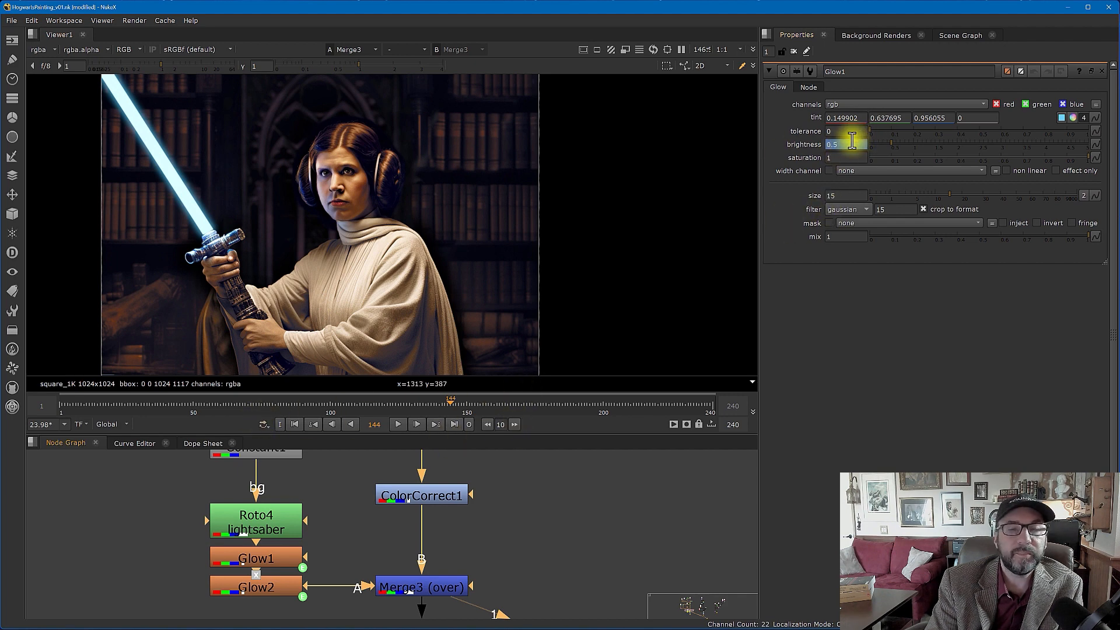
pyautogui.scroll(2, 213, 212)
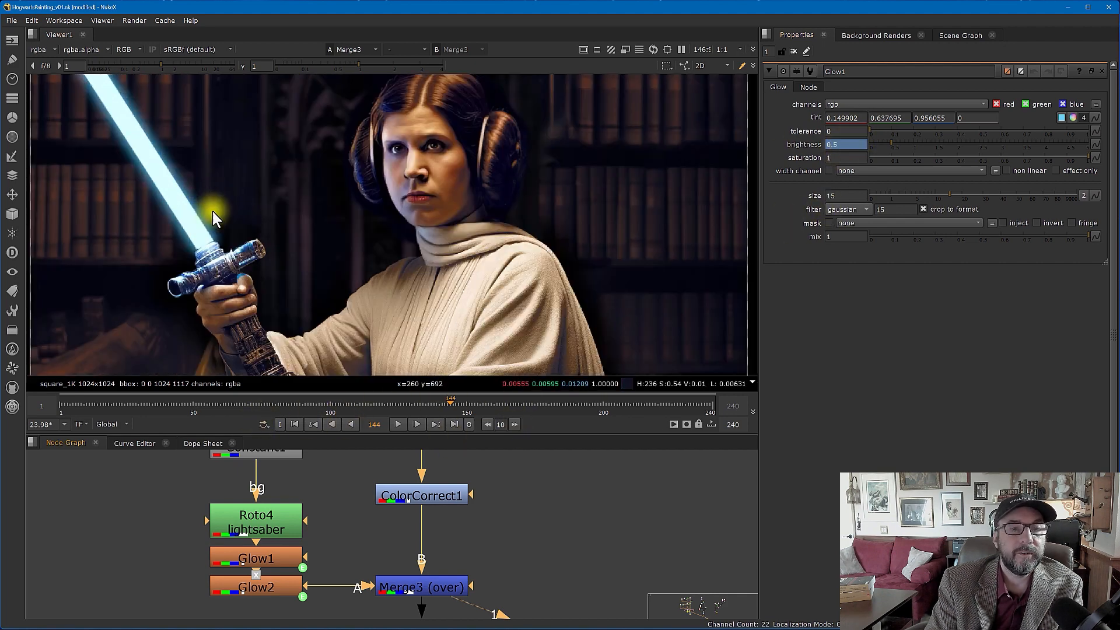
pyautogui.scroll(6, 212, 211)
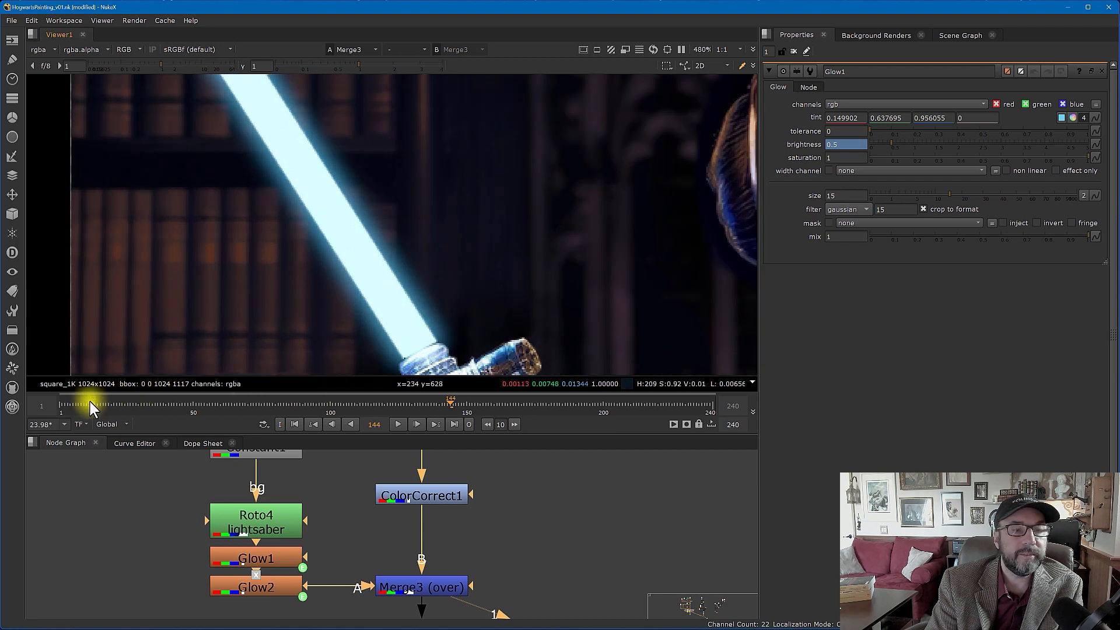
# Play the Merge3 output from near the start to observe Glow1's animated brightness, stopping at frame 61.
pyautogui.click(90, 403)
pyautogui.click(398, 424)
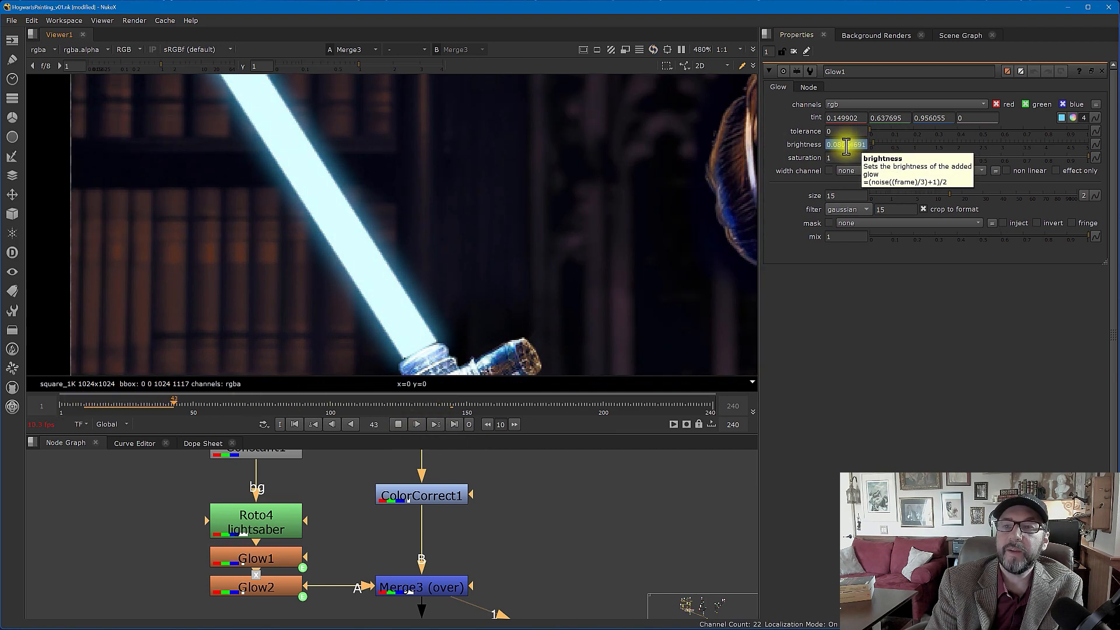
pyautogui.click(398, 424)
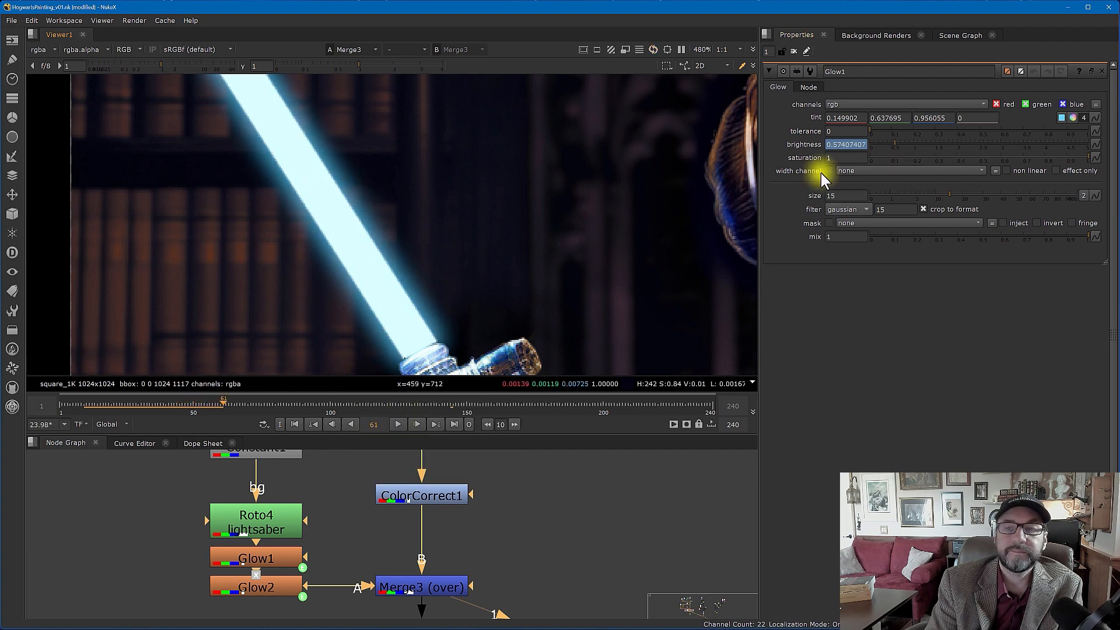
# Inspect the expression driving Glow1's brightness and close it without changes.
pyautogui.rightClick(847, 148)
pyautogui.click(843, 146)
pyautogui.rightClick(840, 145)
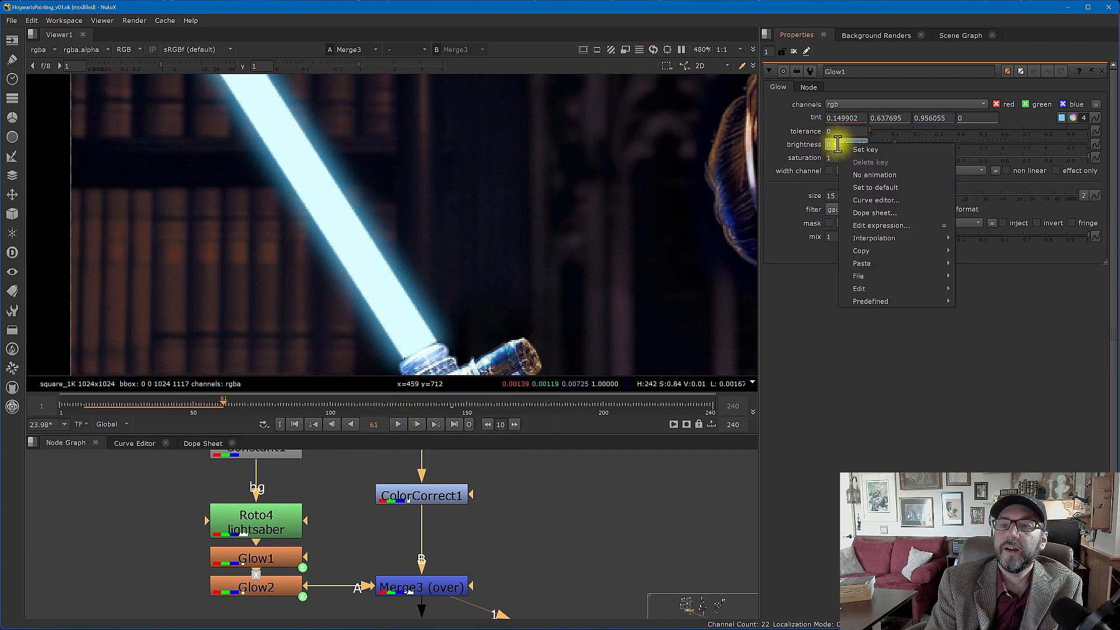
pyautogui.moveTo(885, 250)
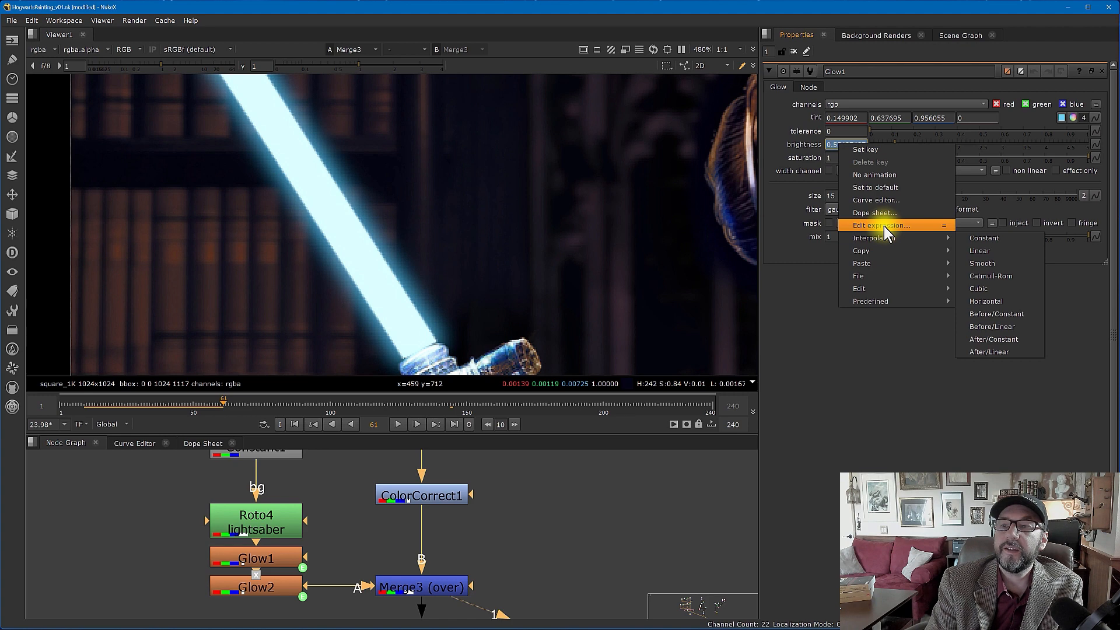
pyautogui.click(883, 225)
pyautogui.moveTo(941, 148); pyautogui.dragTo(454, 259)
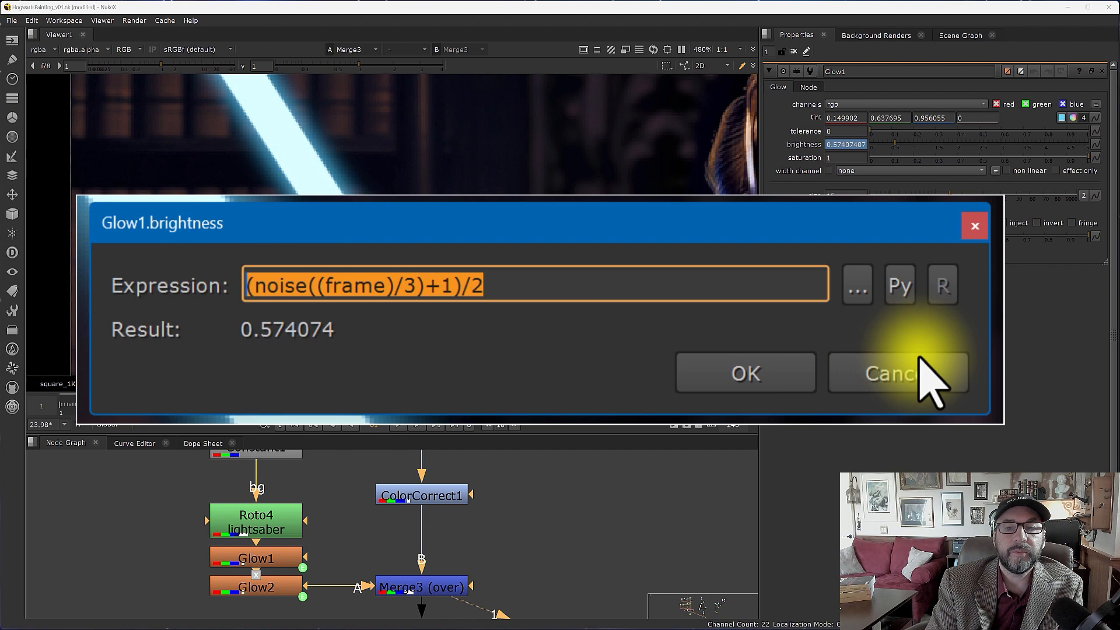
pyautogui.click(925, 368)
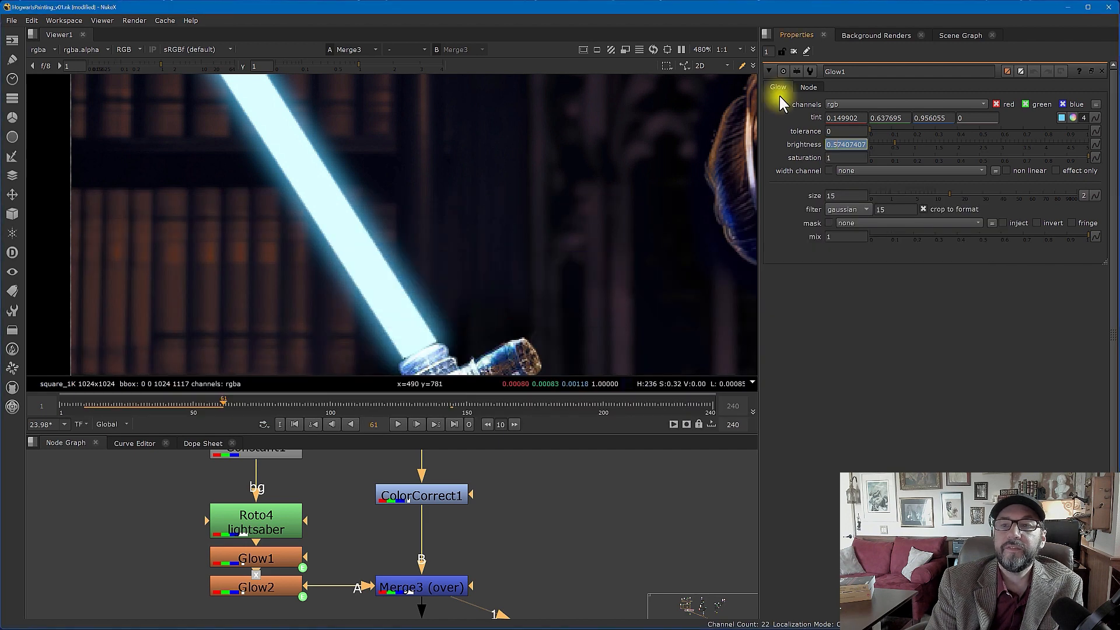
# Examine Glow1's brightness curve in an enlarged Curve Editor, then restore the normal layout.
pyautogui.click(135, 443)
pyautogui.press('space')
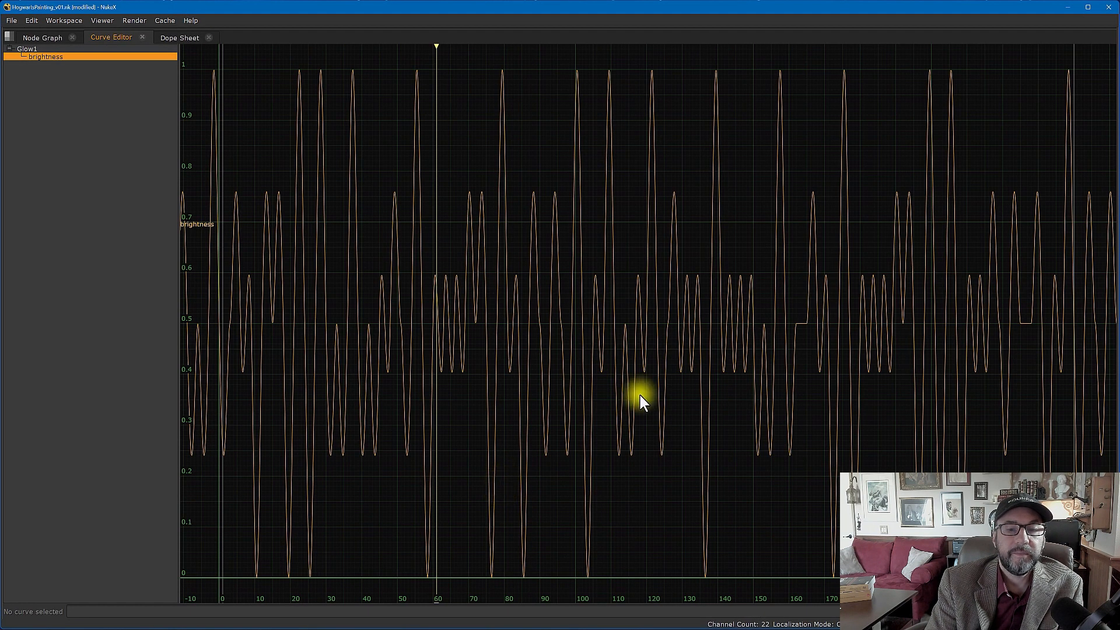
pyautogui.moveTo(639, 395); pyautogui.dragTo(471, 425, button='middle')
pyautogui.scroll(-1, 471, 425)
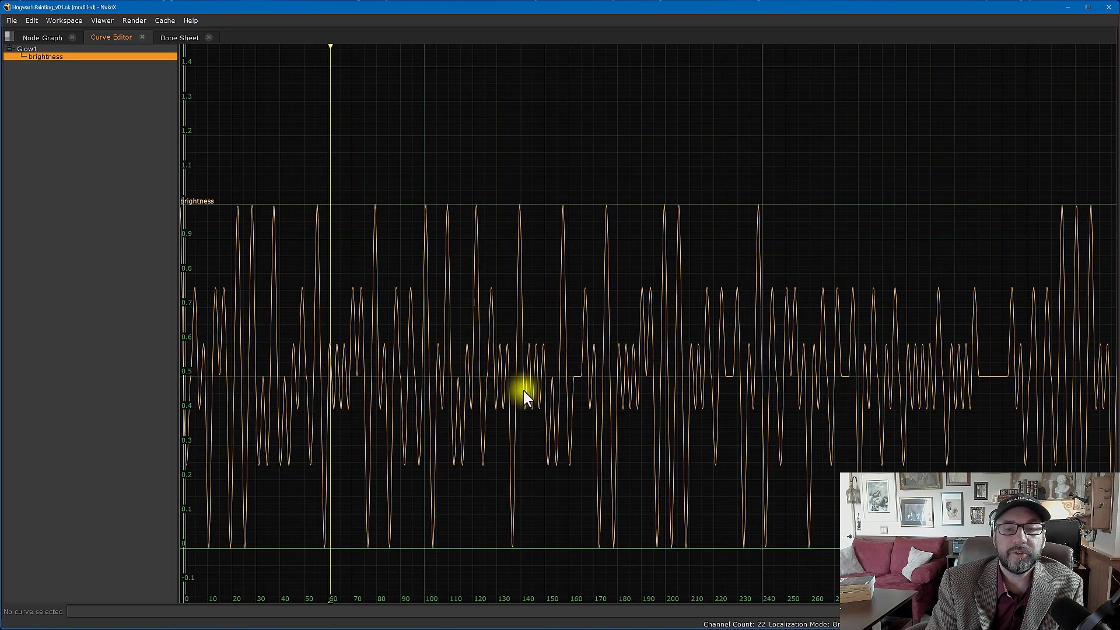
pyautogui.scroll(-1, 356, 319)
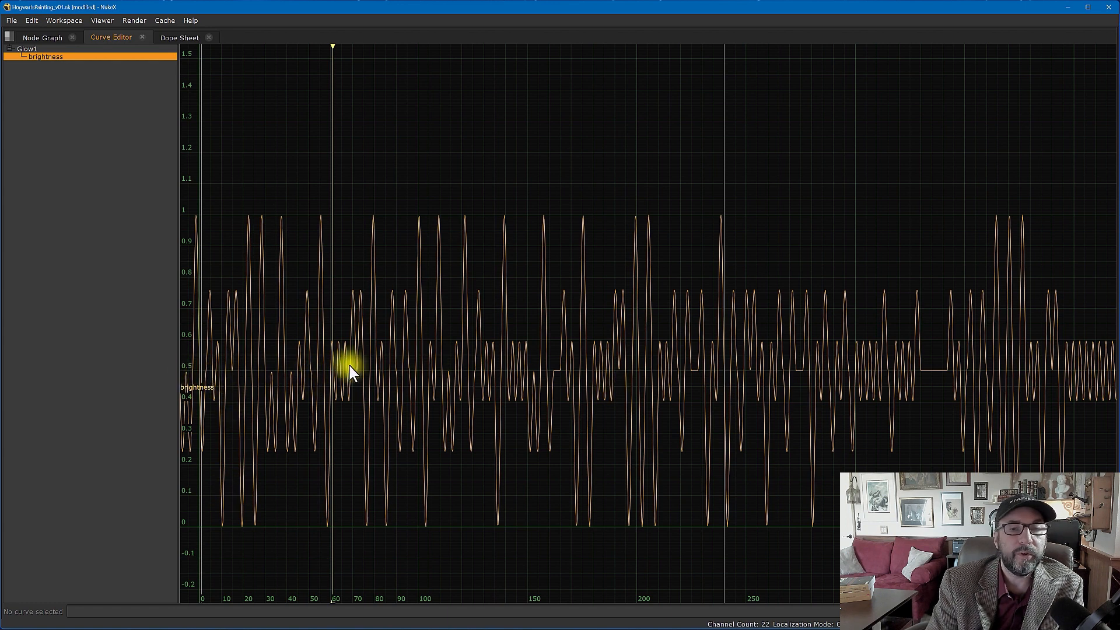
pyautogui.press('space')
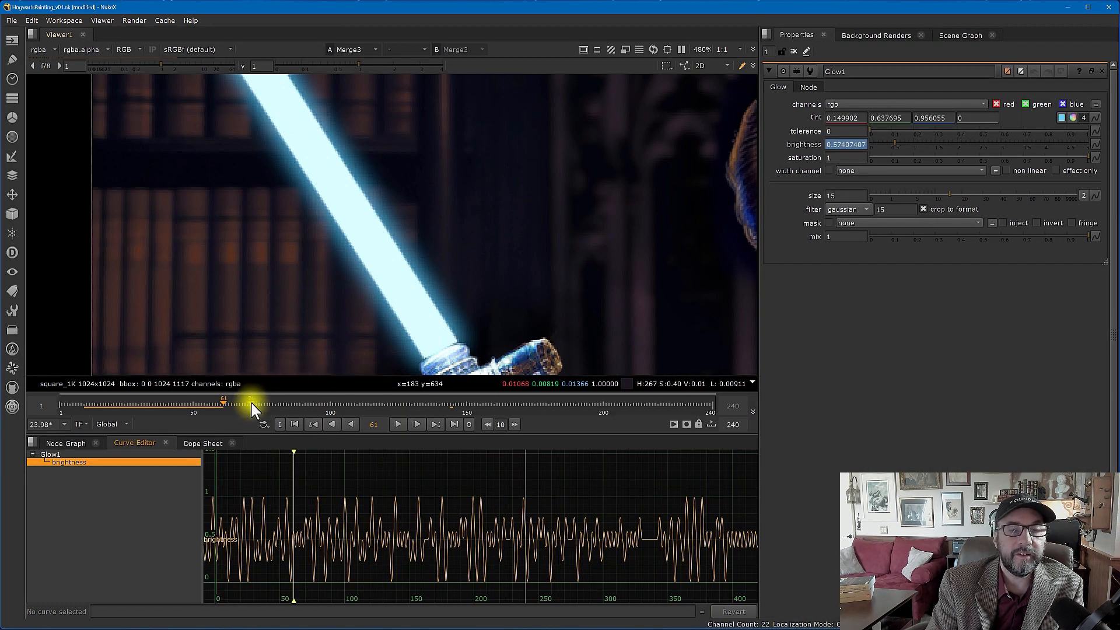
# Scrub to frame 186 and play the lightsaber glow, stopping at frame 211.
pyautogui.moveTo(251, 404); pyautogui.dragTo(564, 404)
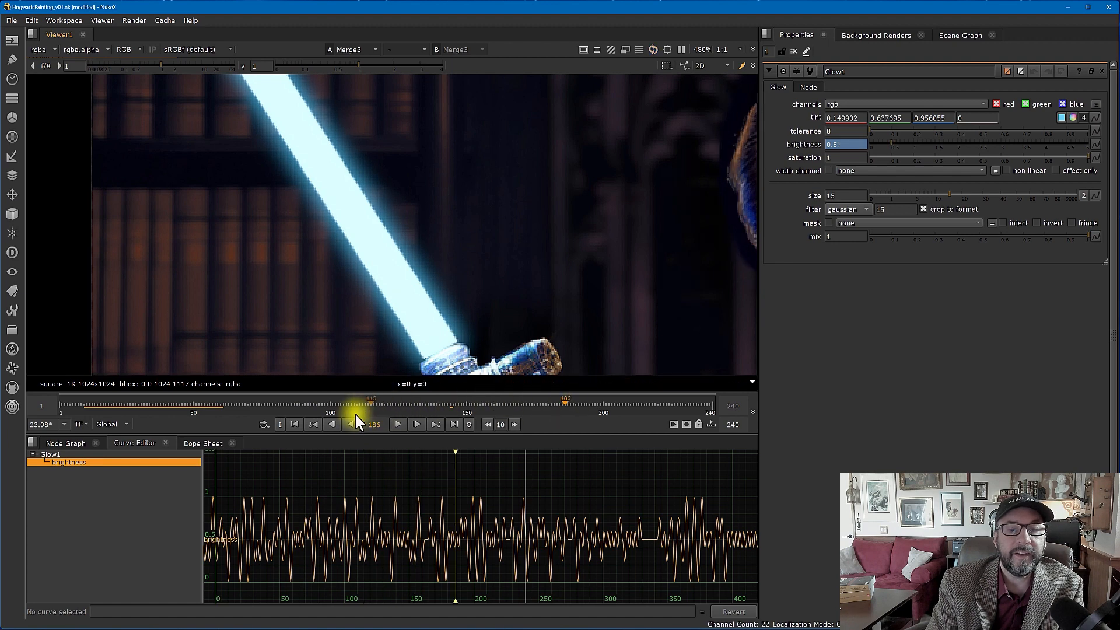
pyautogui.click(395, 420)
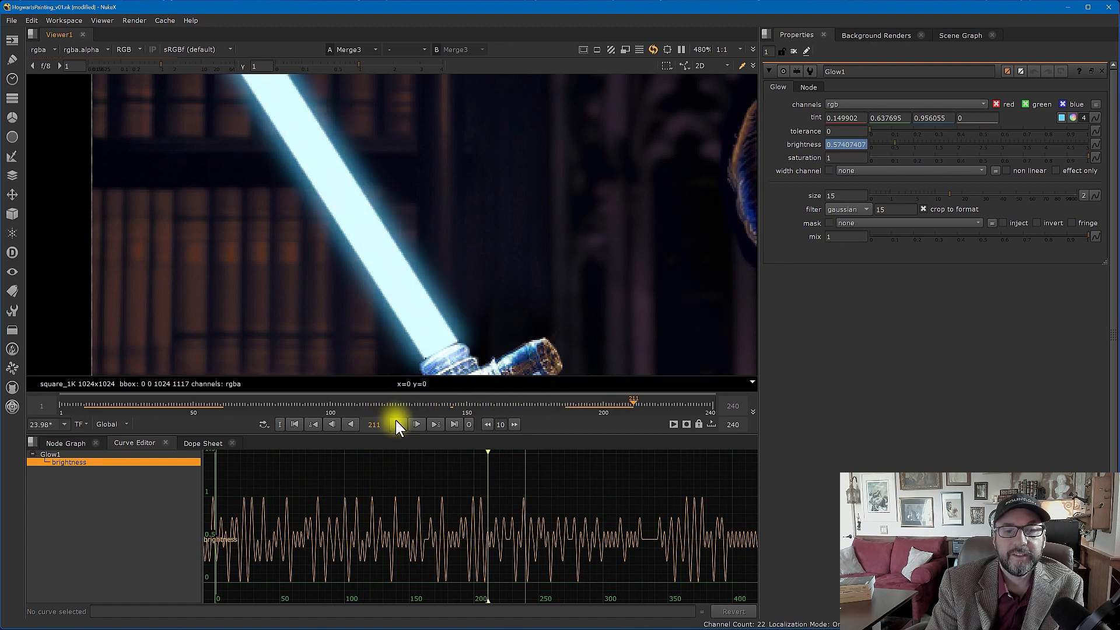
pyautogui.click(395, 424)
pyautogui.scroll(-2, 460, 366)
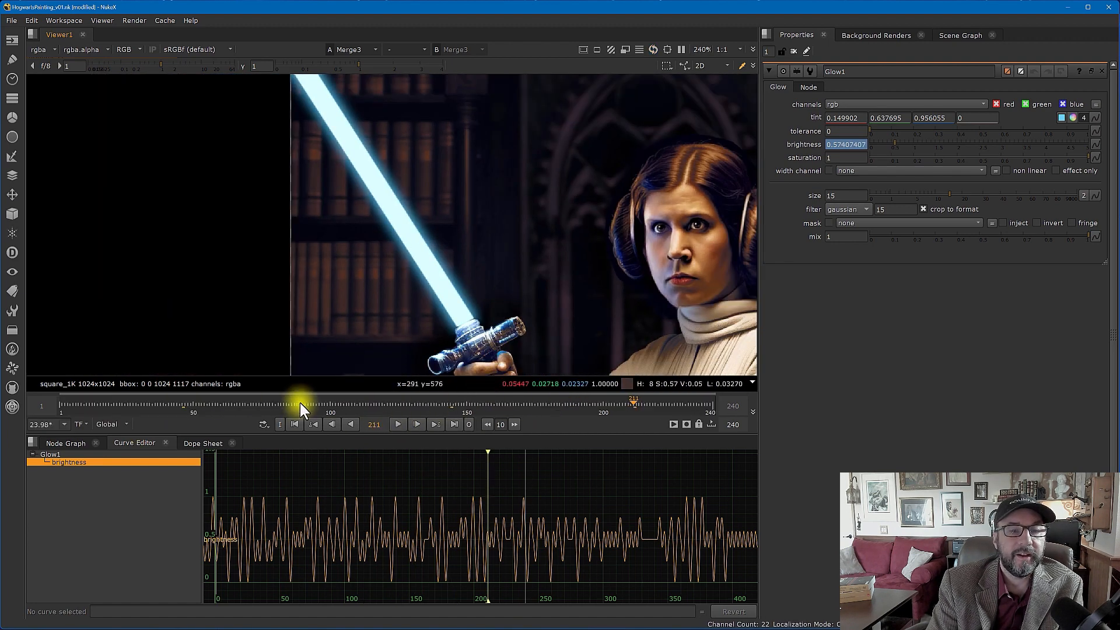
# Revisit the enlarged brightness curve, return to the node graph and display the Read9 leiaPainting sequence.
pyautogui.press('space')
pyautogui.press('space')
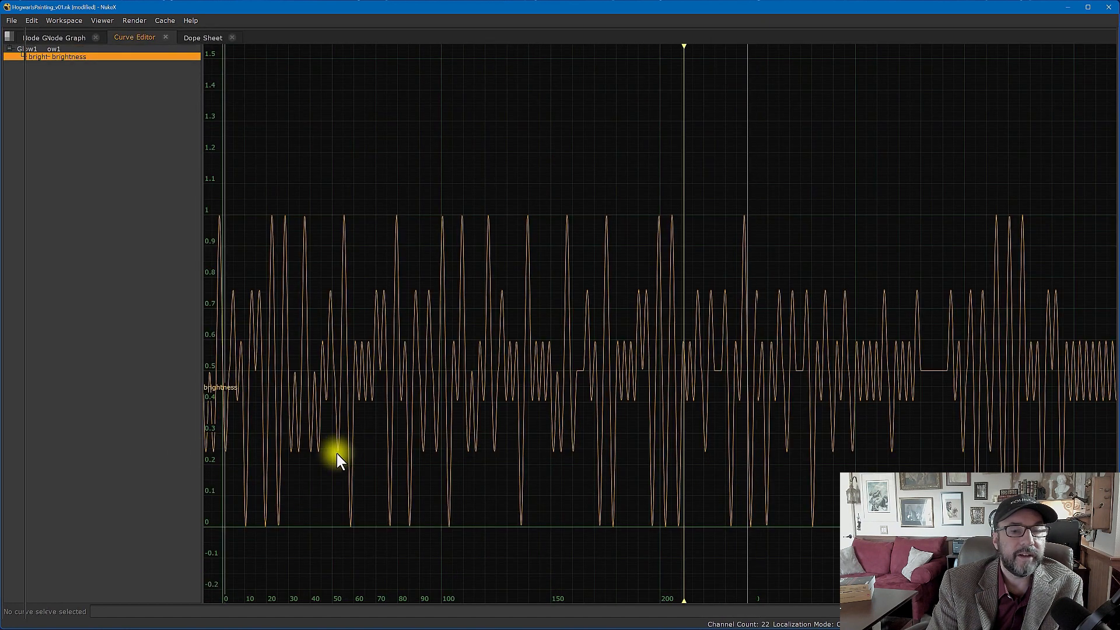
pyautogui.hotkey('ctrl', 't')
pyautogui.hotkey('ctrl', 't')
pyautogui.scroll(3, 408, 493)
pyautogui.click(442, 525)
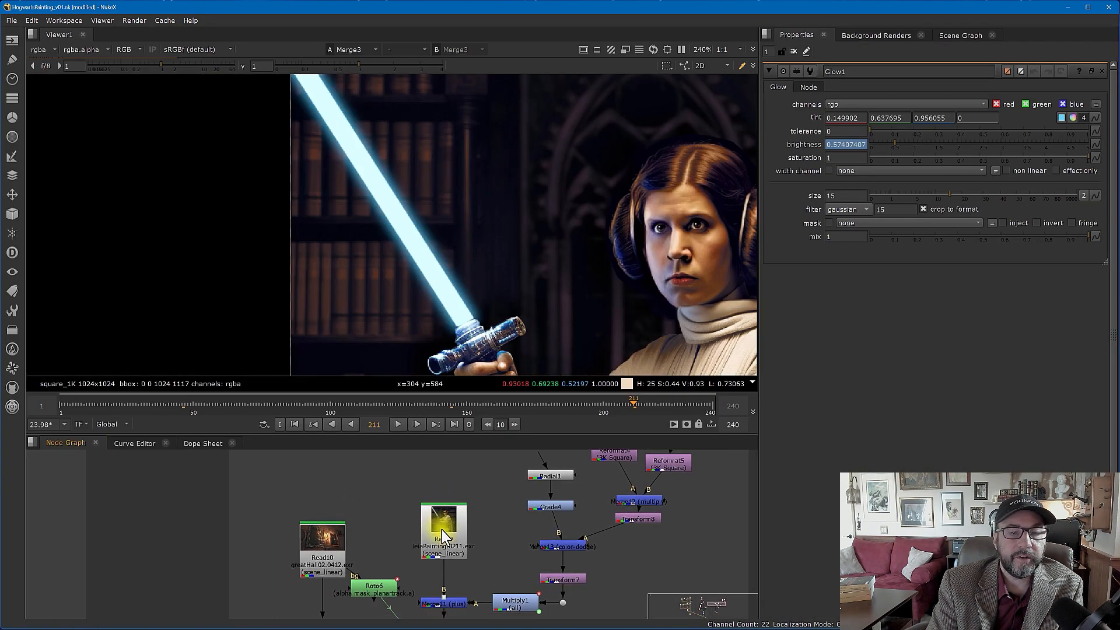
pyautogui.press('1')
# Examine the rendered Leia painting as a whole, including the cracks across her robe and the lightsaber.
pyautogui.scroll(-4, 579, 289)
pyautogui.moveTo(578, 289); pyautogui.dragTo(409, 248, button='middle')
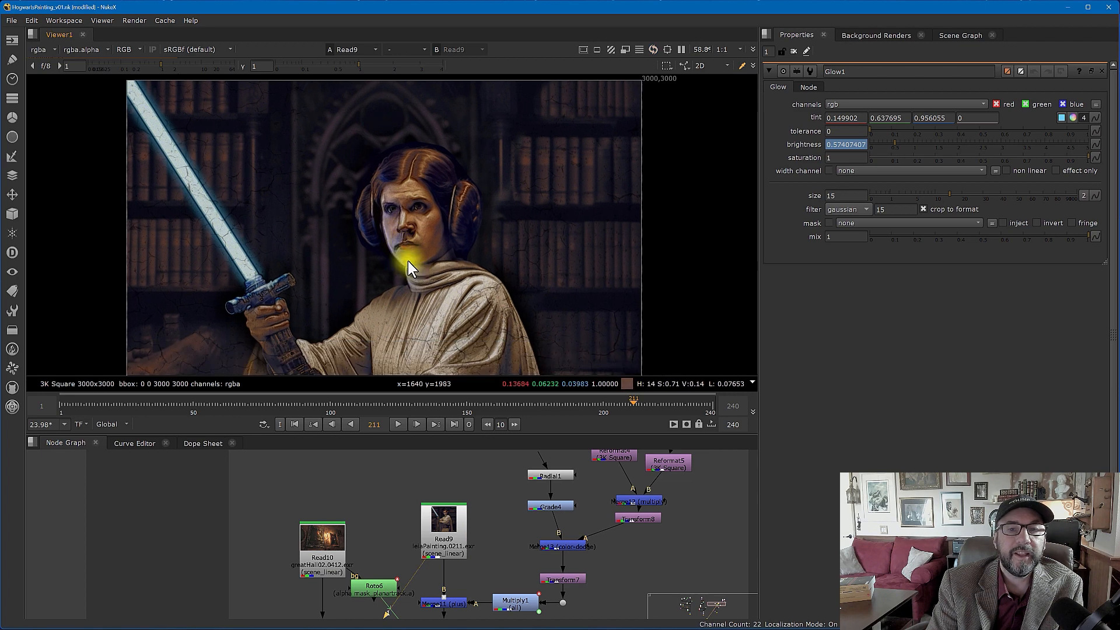
pyautogui.scroll(-2, 408, 261)
pyautogui.moveTo(467, 270); pyautogui.dragTo(473, 232, button='middle')
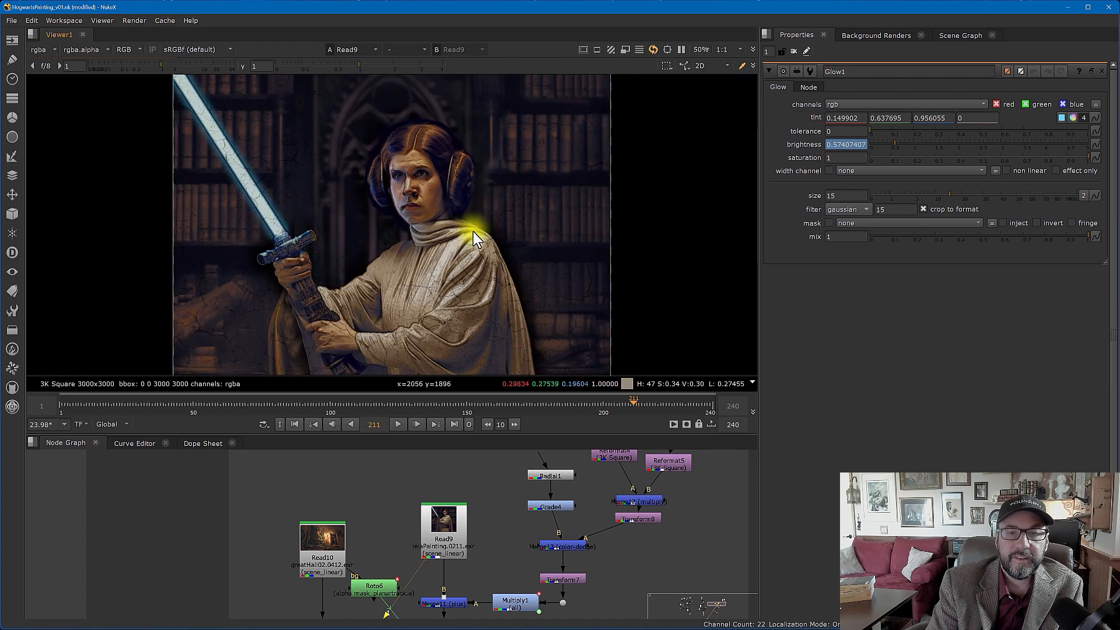
pyautogui.moveTo(468, 284); pyautogui.dragTo(467, 263, button='middle')
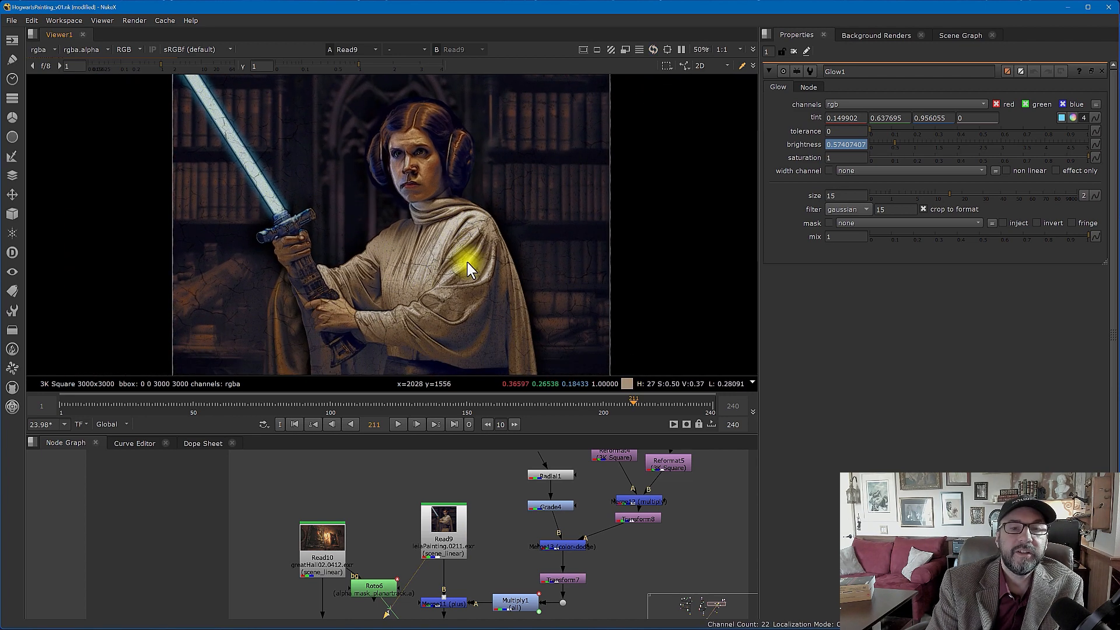
pyautogui.scroll(2, 387, 282)
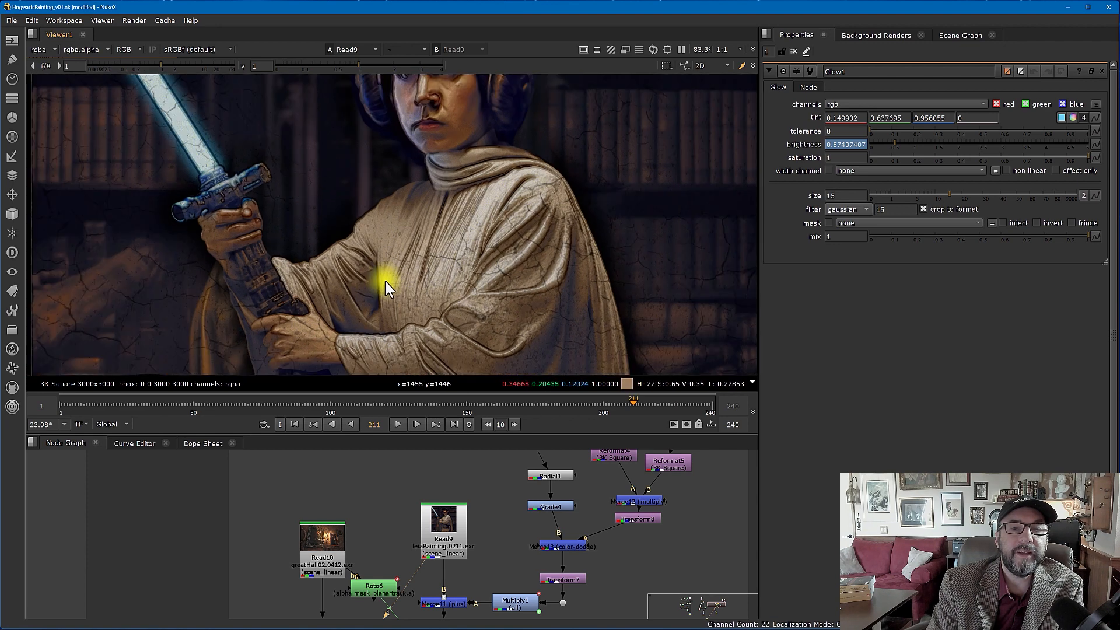
pyautogui.moveTo(479, 226); pyautogui.dragTo(477, 261, button='middle')
pyautogui.moveTo(509, 547); pyautogui.dragTo(495, 512, button='middle')
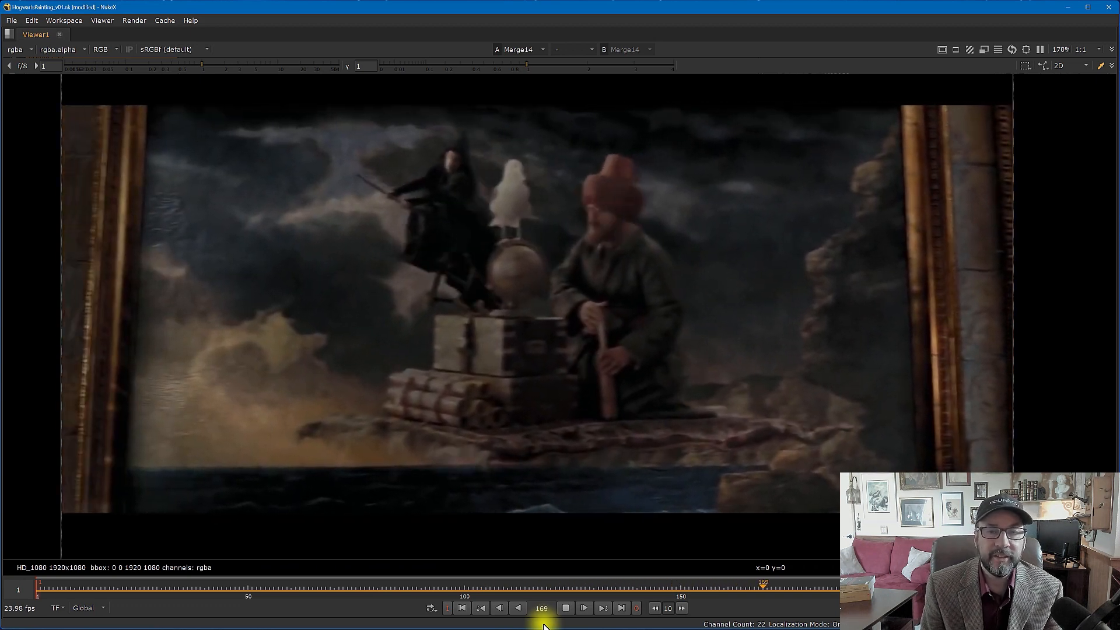
# Stop the Merge14 reference footage at frame 73 and scrub through its staircase portraits and moving paintings.
pyautogui.click(348, 586)
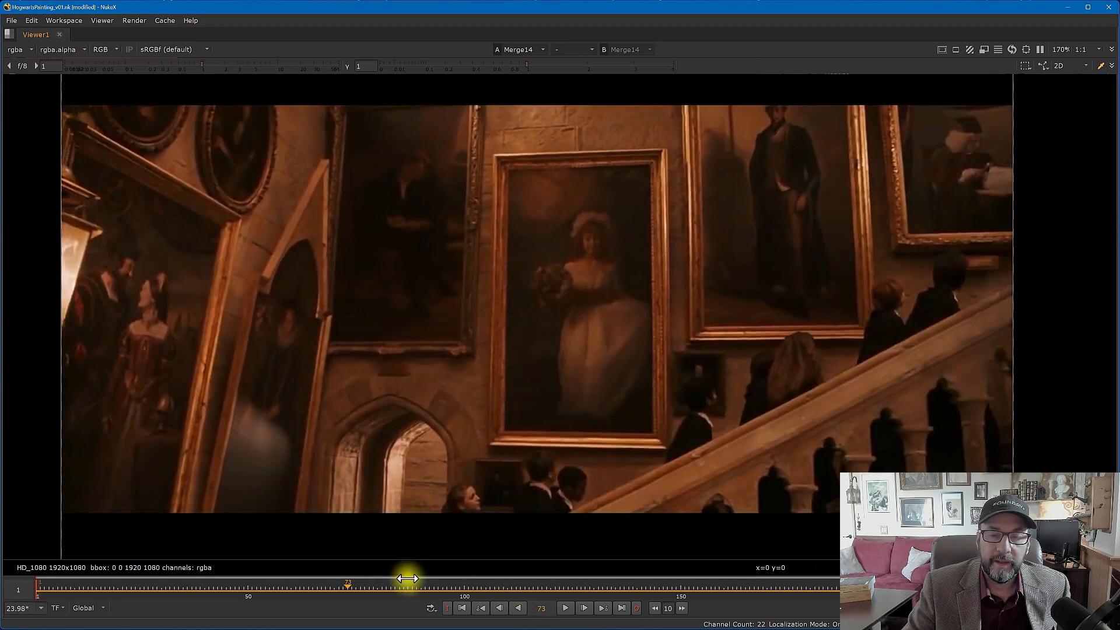
pyautogui.moveTo(125, 586); pyautogui.dragTo(334, 586)
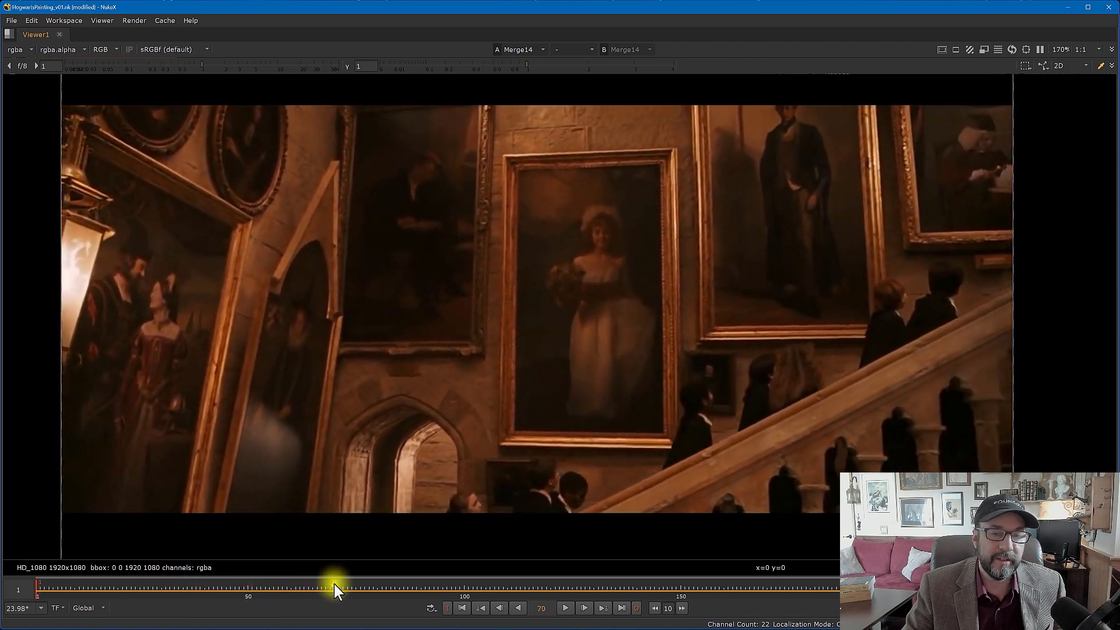
pyautogui.moveTo(335, 583); pyautogui.dragTo(612, 583)
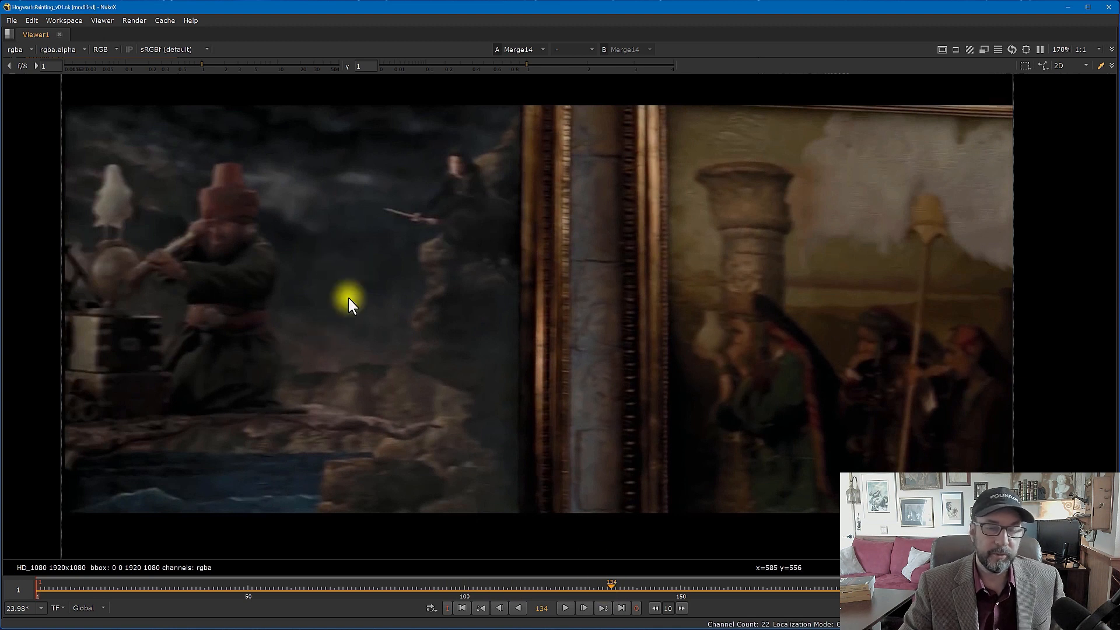
pyautogui.moveTo(608, 584); pyautogui.dragTo(433, 584)
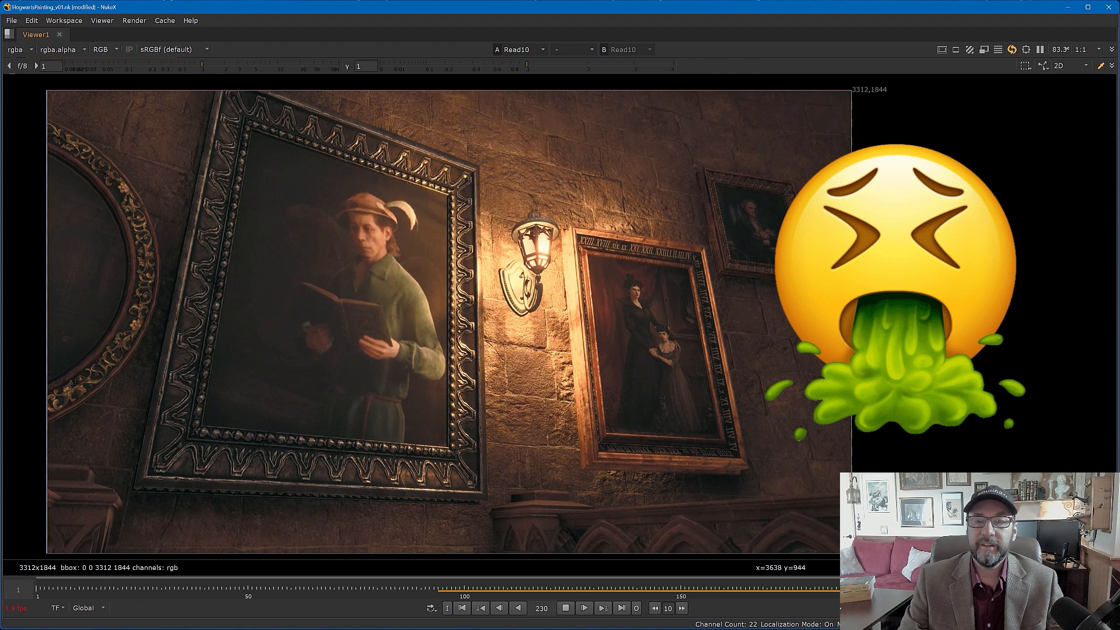
# Play the greatHall02 footage from near the start to frame 163 and open the Read10 node's properties.
pyautogui.click(71, 590)
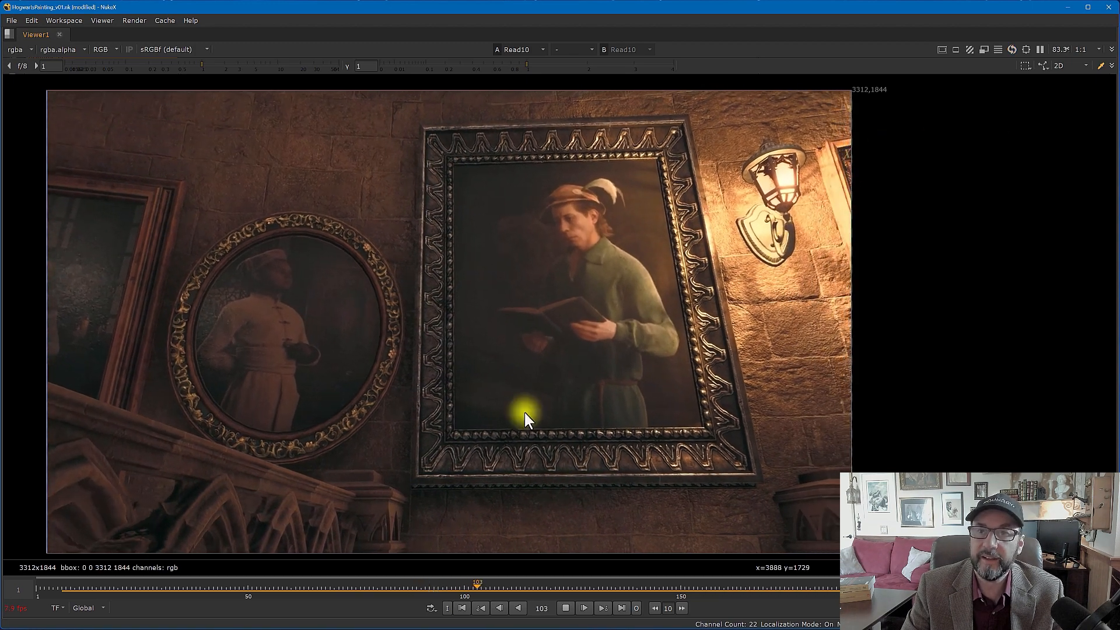
pyautogui.press('space')
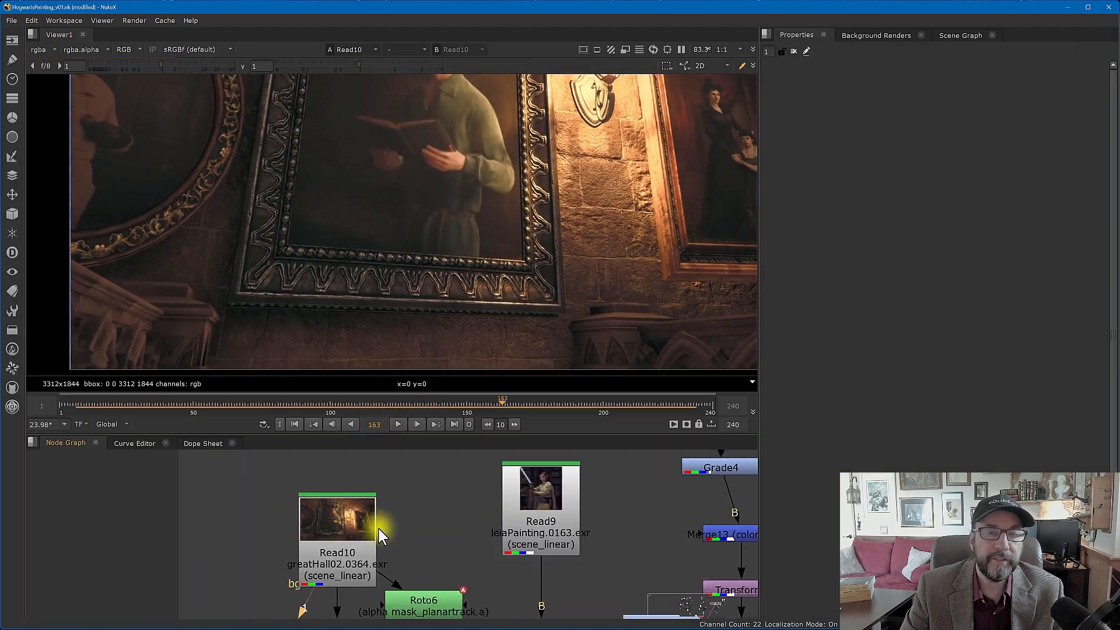
pyautogui.moveTo(380, 534); pyautogui.dragTo(413, 502, button='middle')
pyautogui.scroll(2, 412, 506)
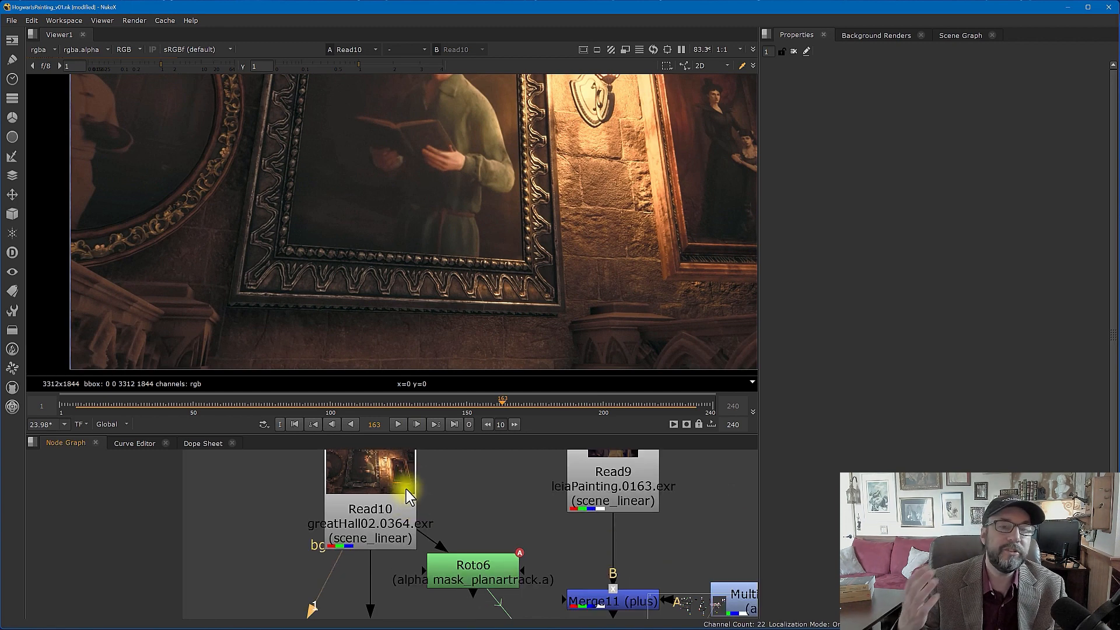
pyautogui.moveTo(447, 503); pyautogui.dragTo(422, 513, button='middle')
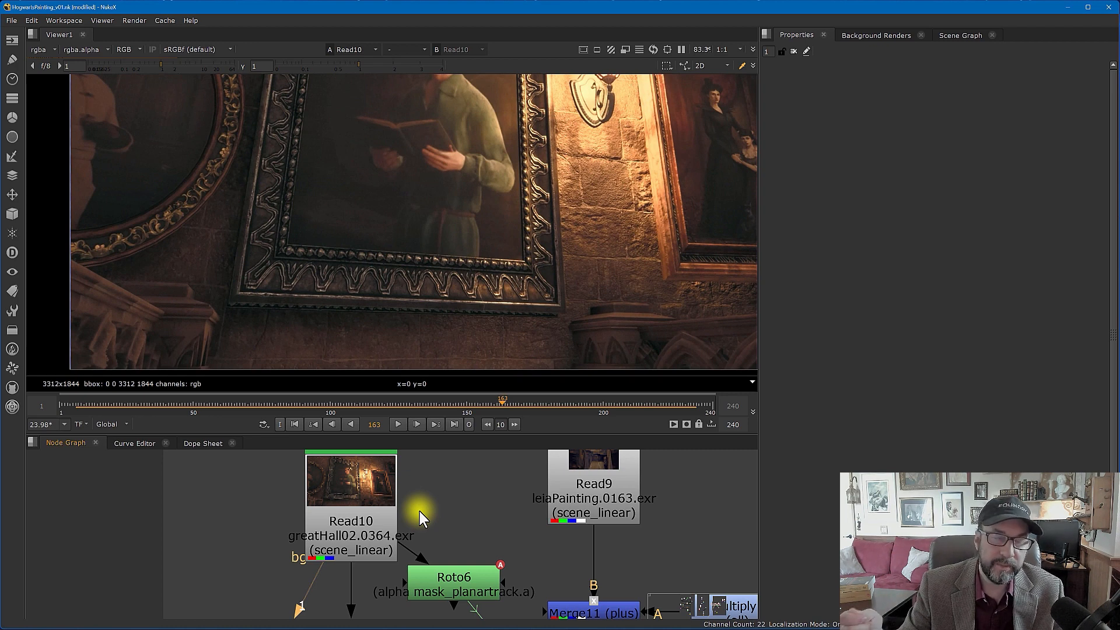
pyautogui.scroll(-2, 535, 205)
pyautogui.scroll(2, 483, 270)
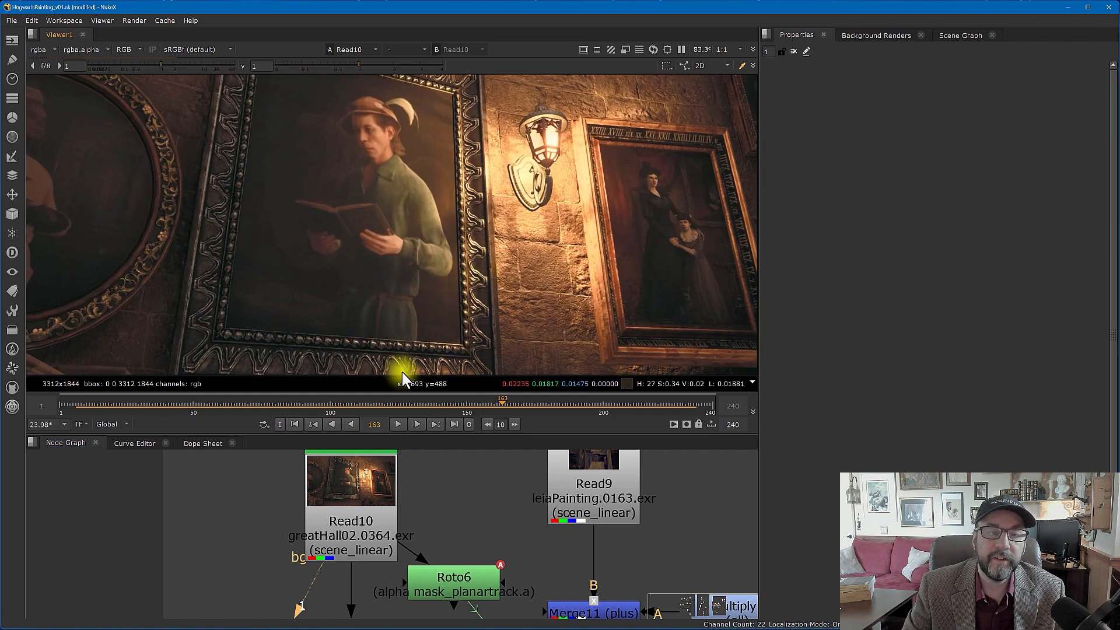
pyautogui.moveTo(413, 382)
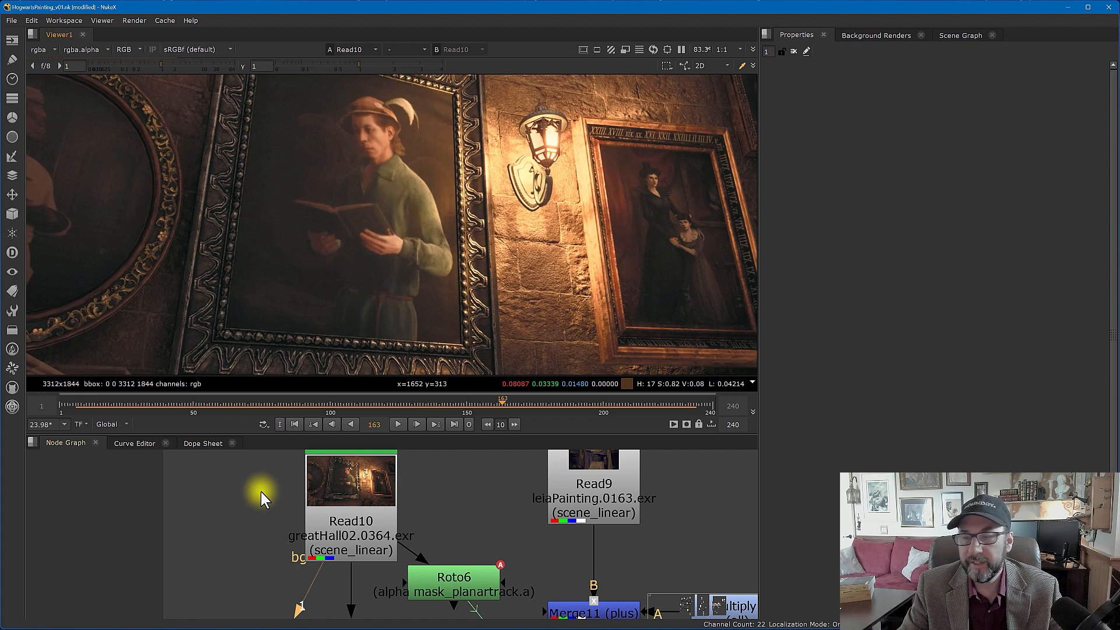
pyautogui.doubleClick(331, 505)
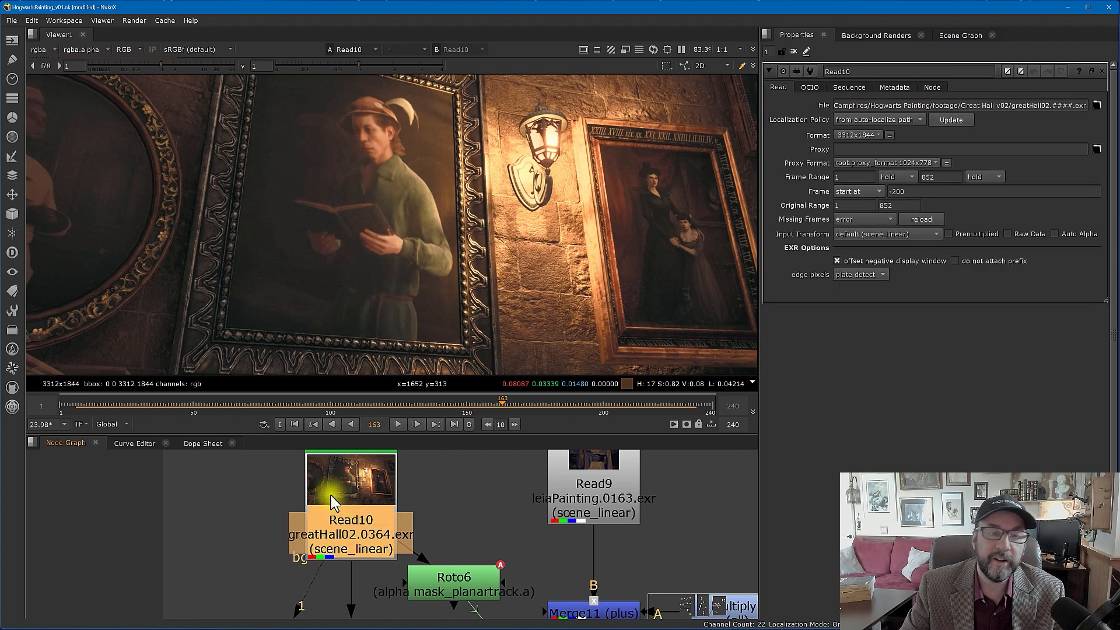
# Examine the wider great hall plate and scrub it to frame 104.
pyautogui.scroll(-2, 493, 254)
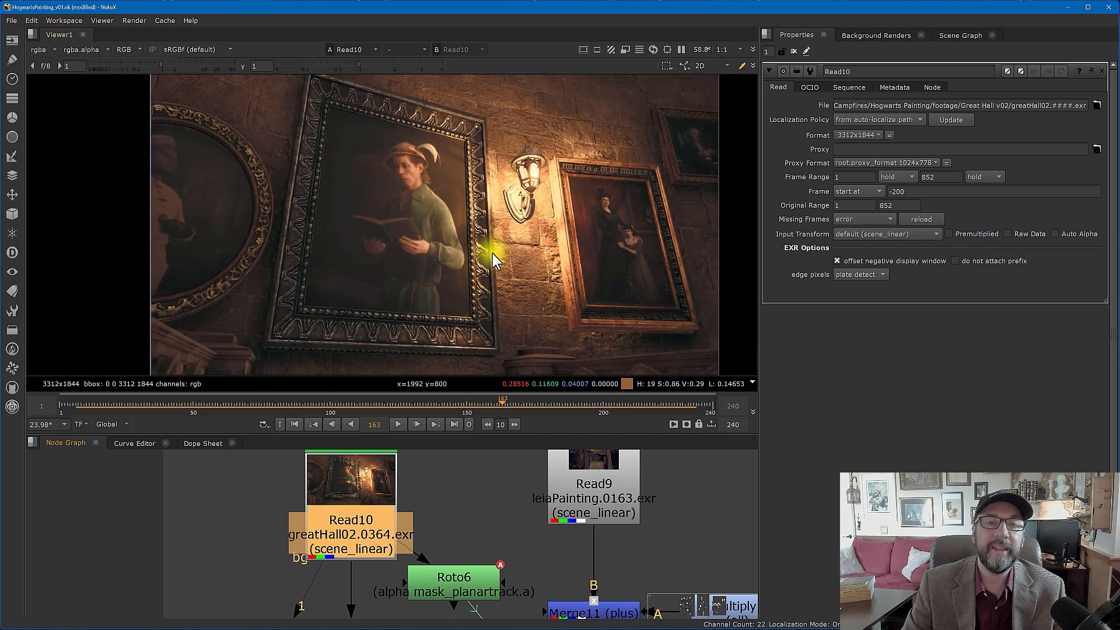
pyautogui.moveTo(493, 253); pyautogui.dragTo(474, 252, button='middle')
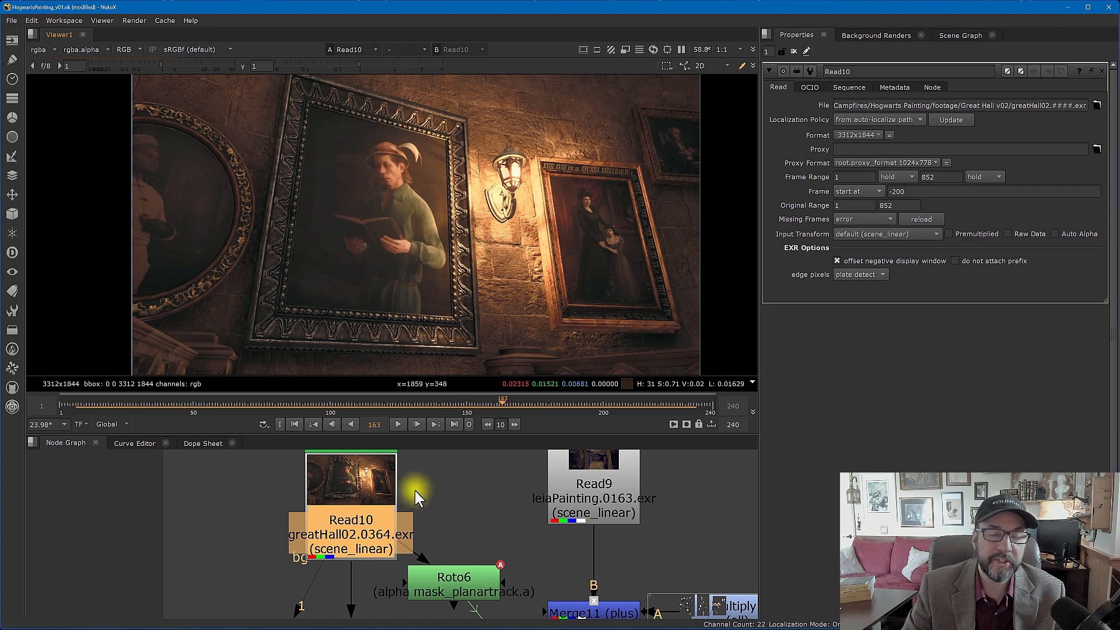
pyautogui.scroll(-6, 443, 518)
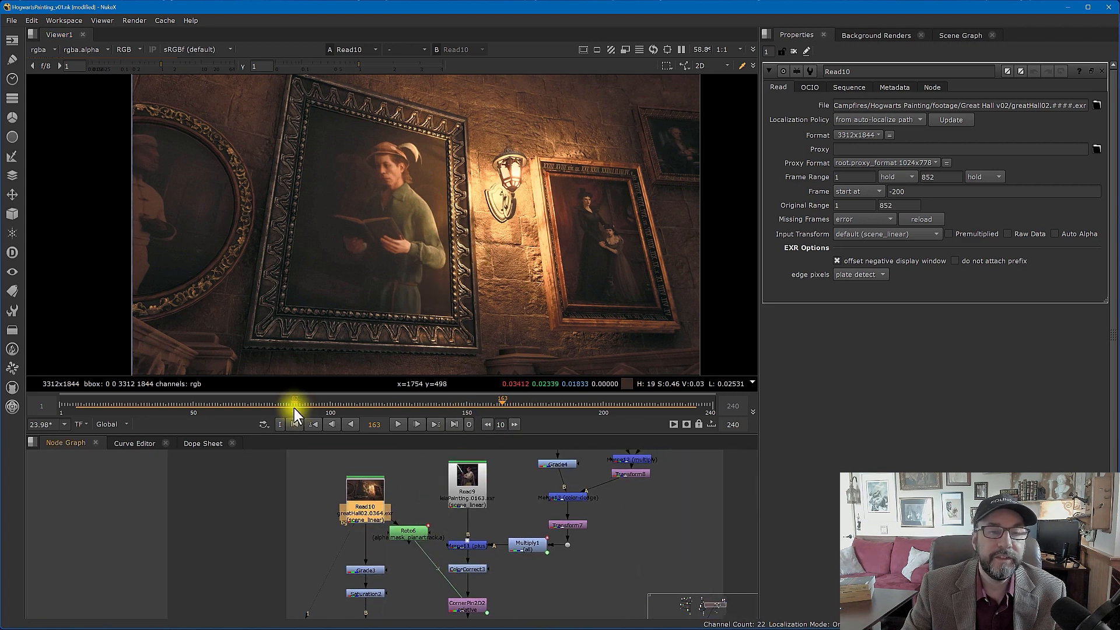
pyautogui.moveTo(105, 405); pyautogui.dragTo(341, 403)
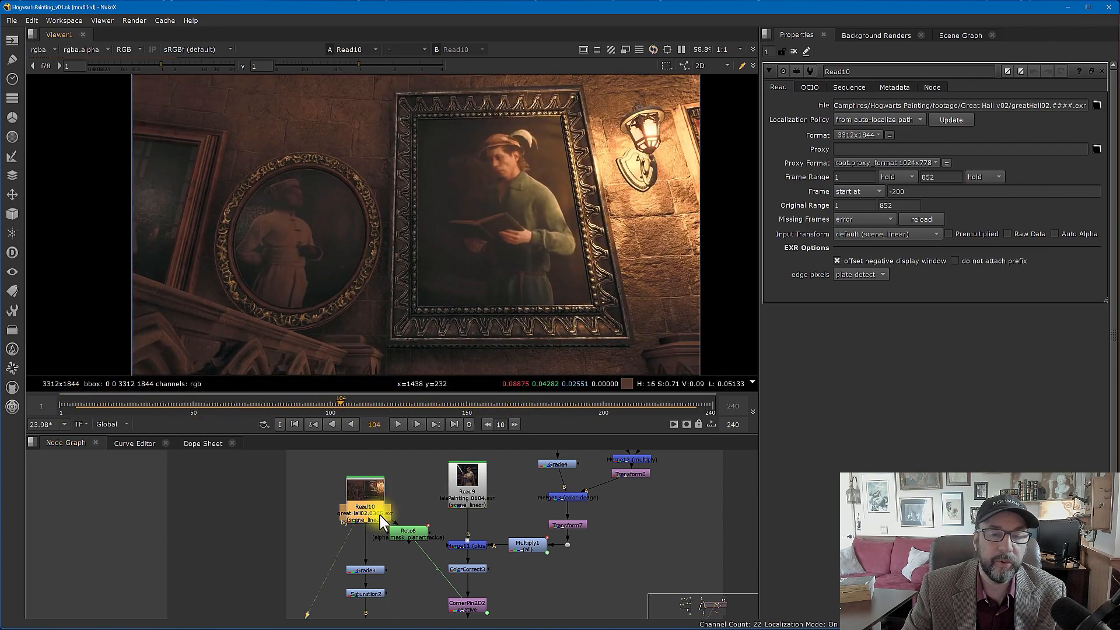
# Display the Read9 Leia painting in full and bring the nodes beneath it into view.
pyautogui.press('1')
pyautogui.scroll(-5, 493, 272)
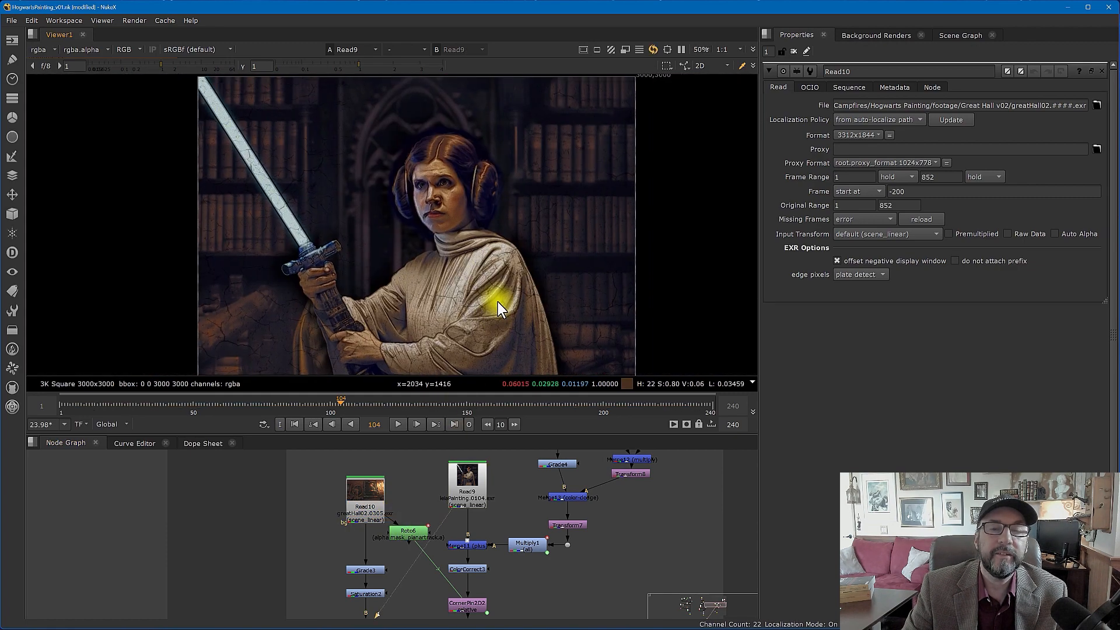
pyautogui.moveTo(509, 304); pyautogui.dragTo(512, 276, button='middle')
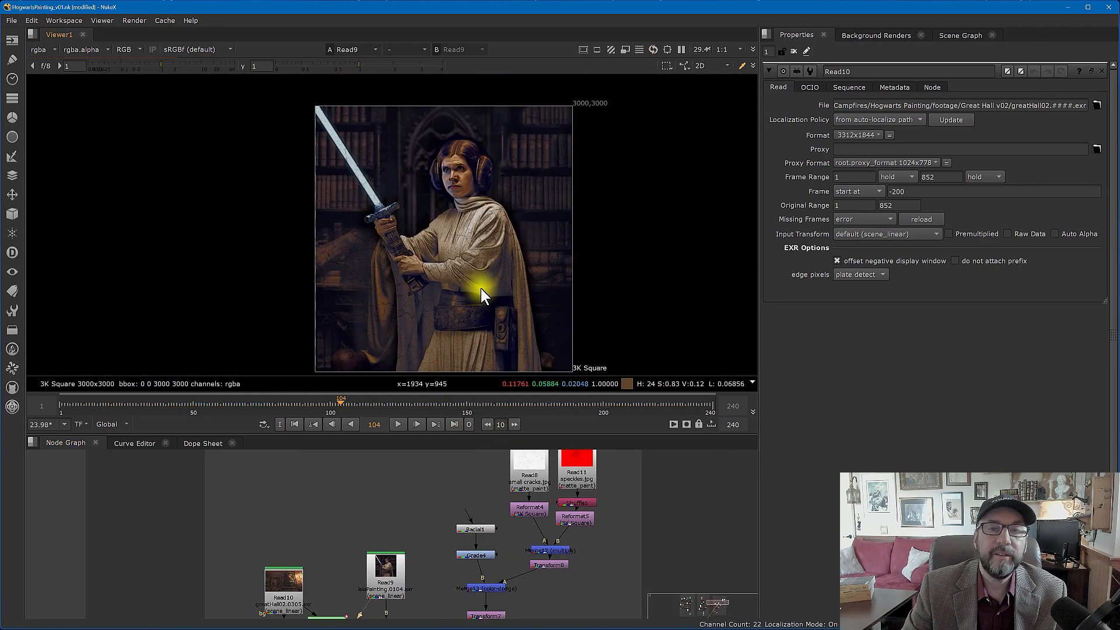
pyautogui.moveTo(481, 288); pyautogui.dragTo(453, 262, button='middle')
pyautogui.moveTo(403, 570); pyautogui.dragTo(406, 462, button='middle')
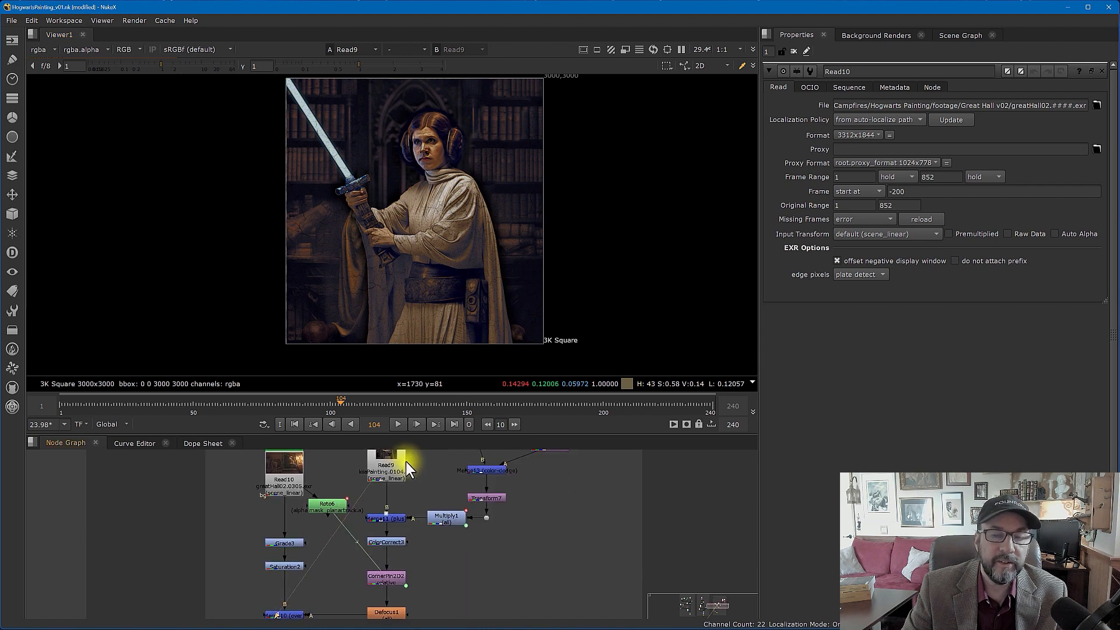
pyautogui.moveTo(397, 544); pyautogui.dragTo(474, 532, button='middle')
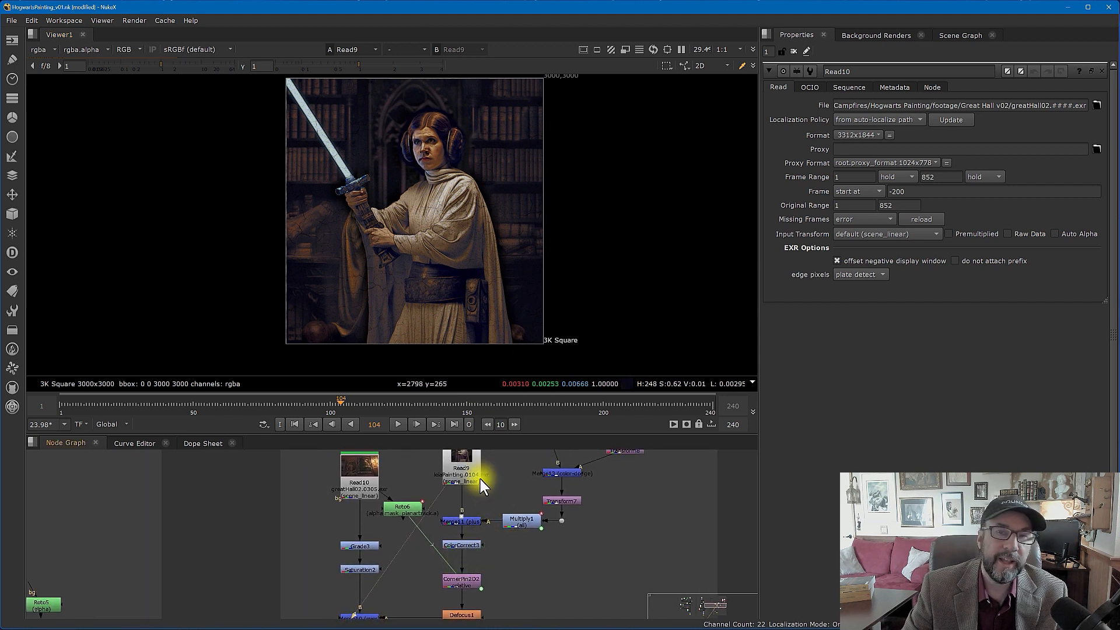
# Disable the Merge11 (plus) node directly below the Read9 painting.
pyautogui.click(467, 523)
pyautogui.press('d')
pyautogui.scroll(2, 487, 542)
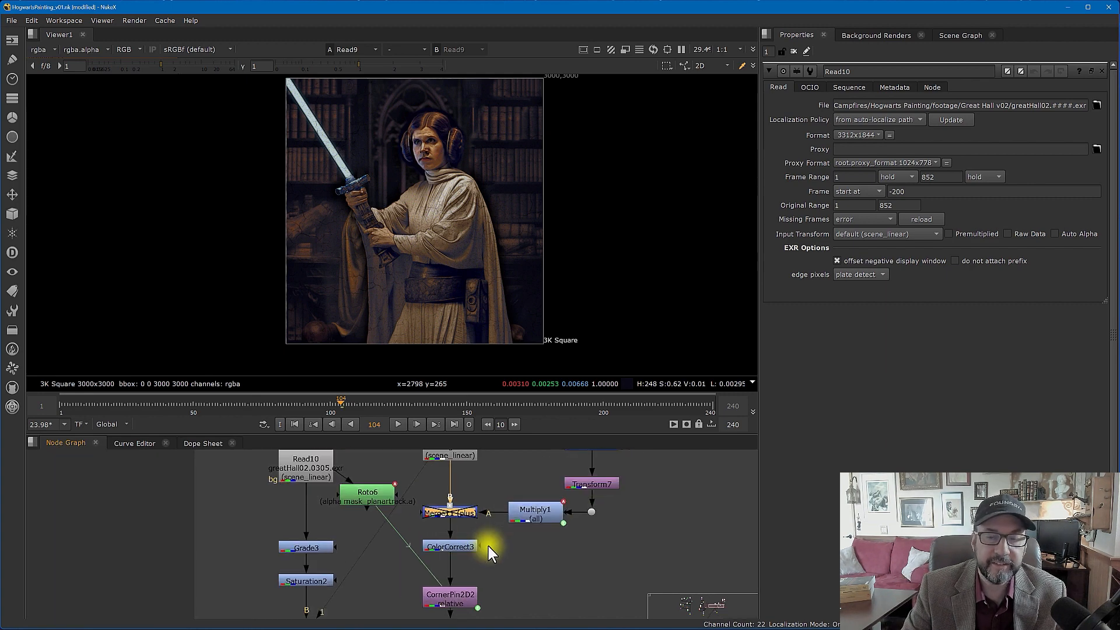
pyautogui.scroll(-3, 484, 541)
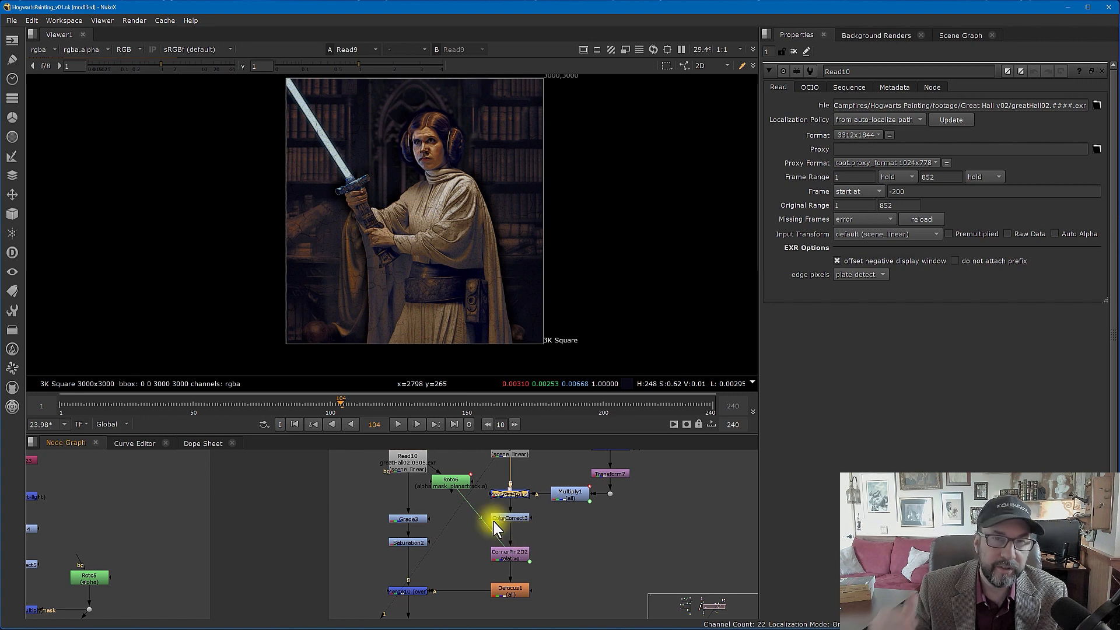
# Display the Read10 plate followed by its Grade3 version, and open Grade3's properties.
pyautogui.moveTo(438, 535); pyautogui.dragTo(408, 465)
pyautogui.scroll(3, 477, 277)
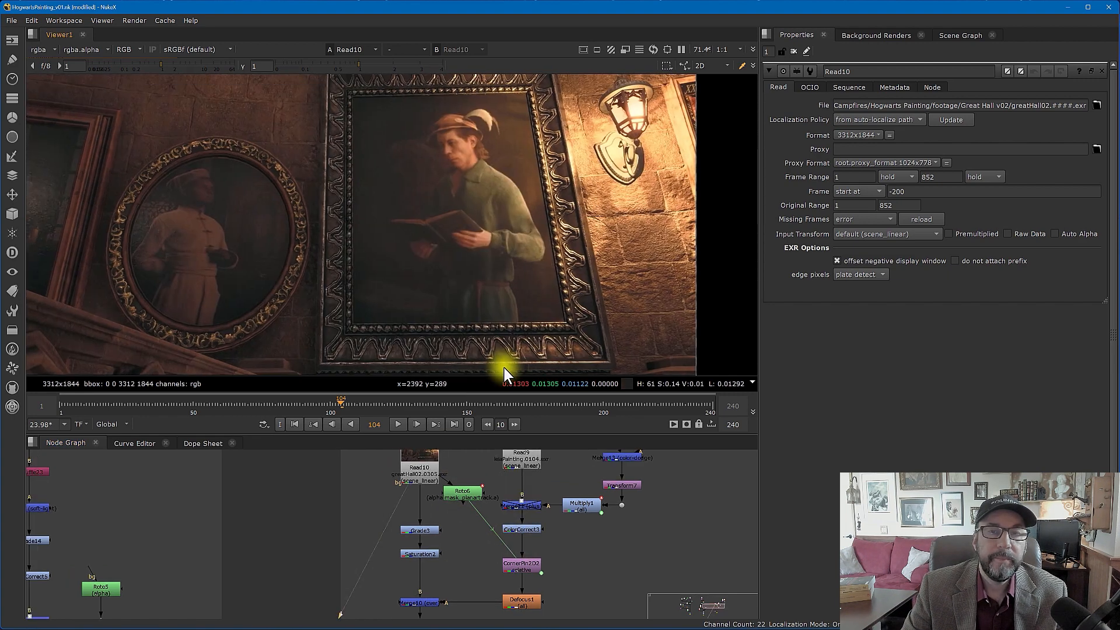
pyautogui.scroll(-2, 489, 248)
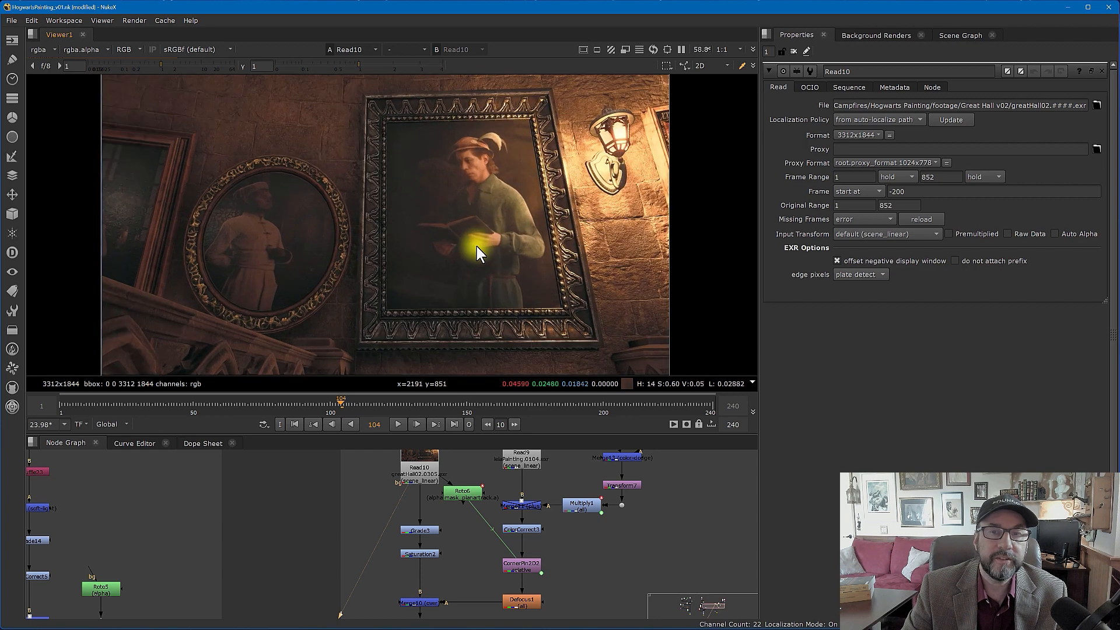
pyautogui.click(430, 529)
pyautogui.press('1')
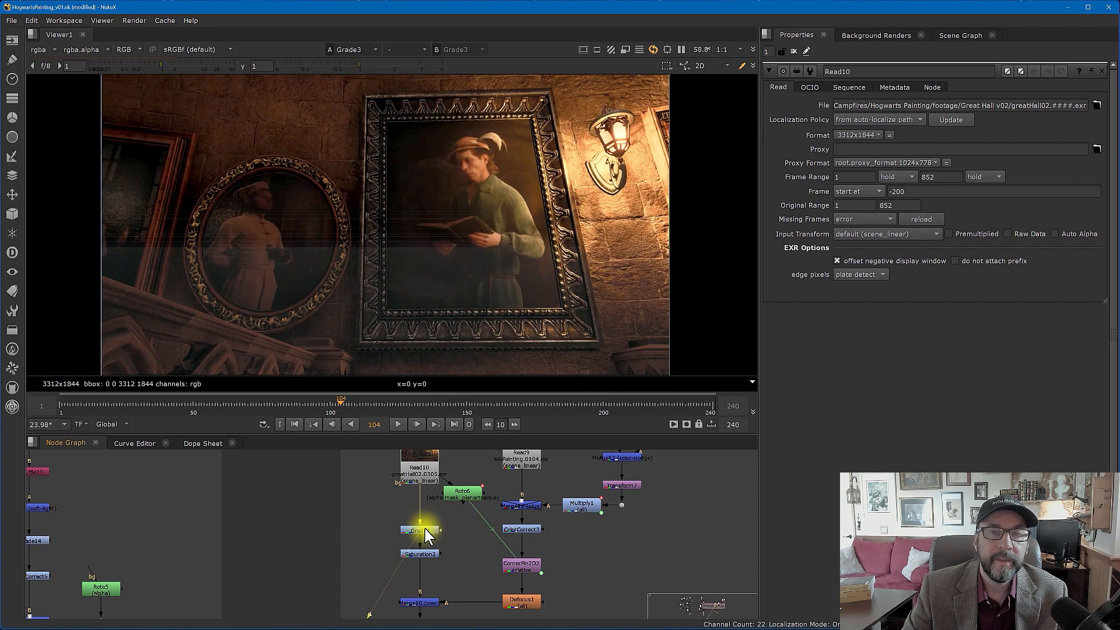
pyautogui.scroll(-1, 440, 285)
pyautogui.moveTo(467, 289); pyautogui.dragTo(457, 279, button='middle')
pyautogui.doubleClick(420, 530)
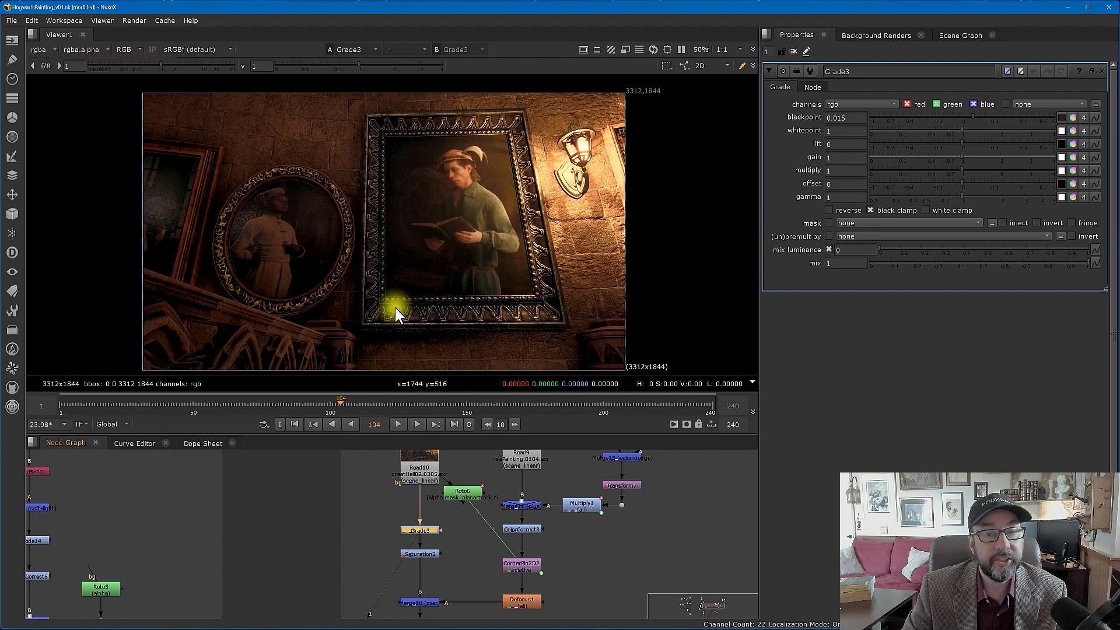
# Compare the ungraded Read10 plate with the Grade3 output to judge the blacks.
pyautogui.click(408, 473)
pyautogui.press('1')
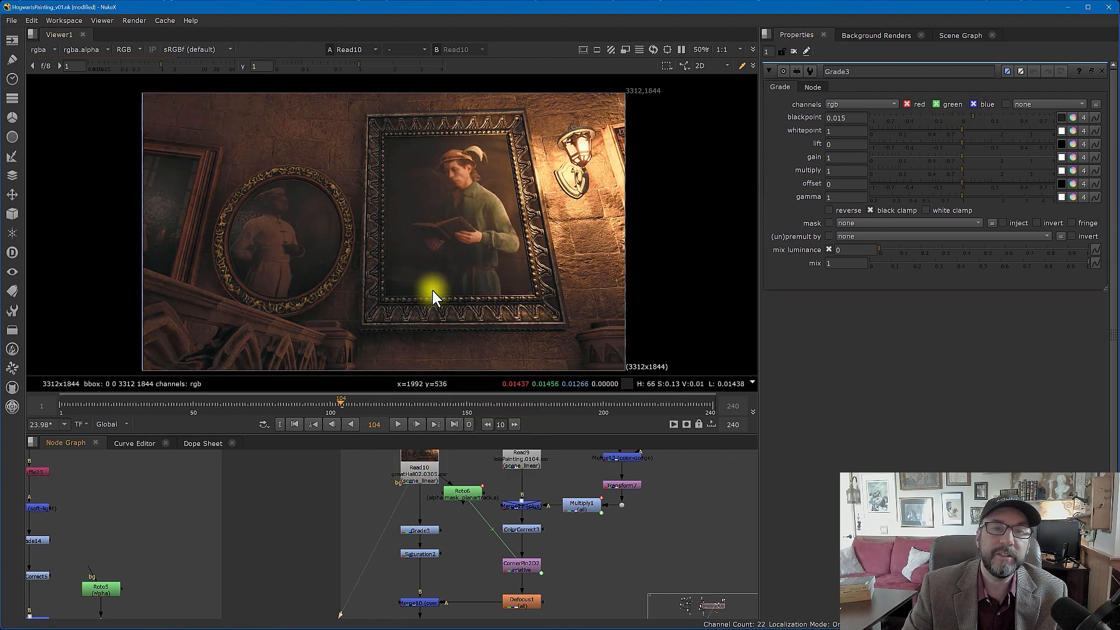
pyautogui.click(423, 530)
pyautogui.press('1')
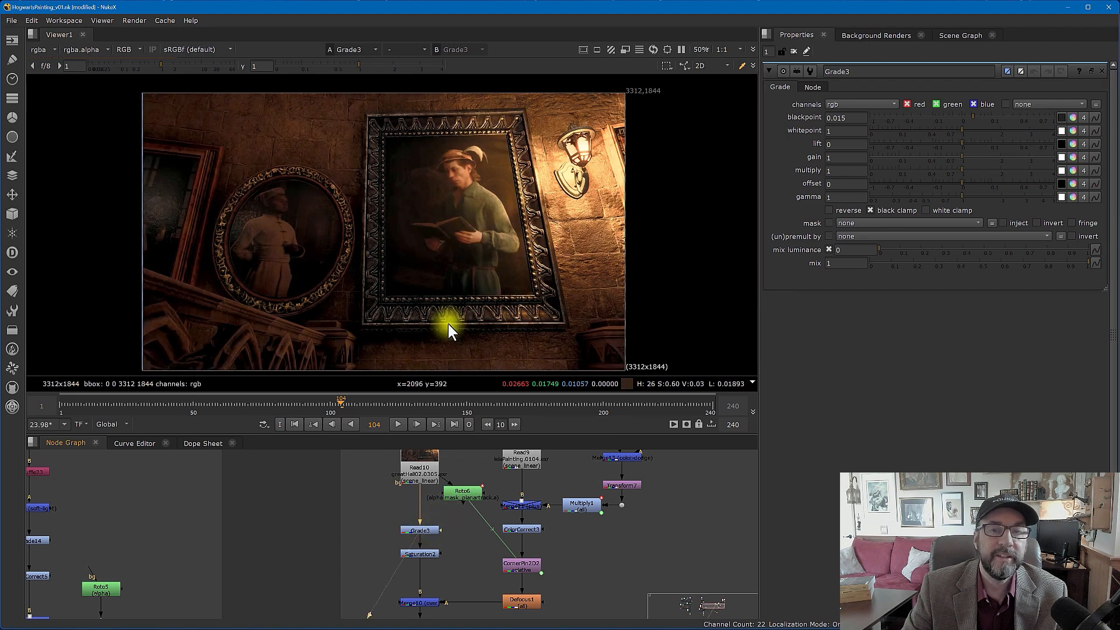
# Display the Saturation2 result on the great hall plate and open its properties.
pyautogui.click(422, 555)
pyautogui.press('1')
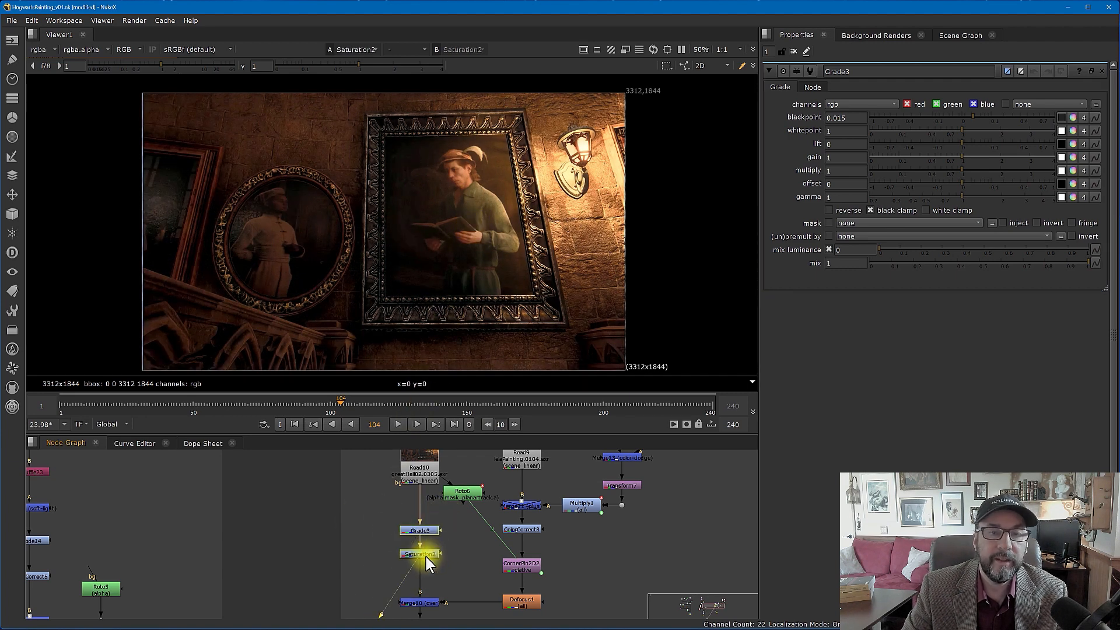
pyautogui.doubleClick(422, 555)
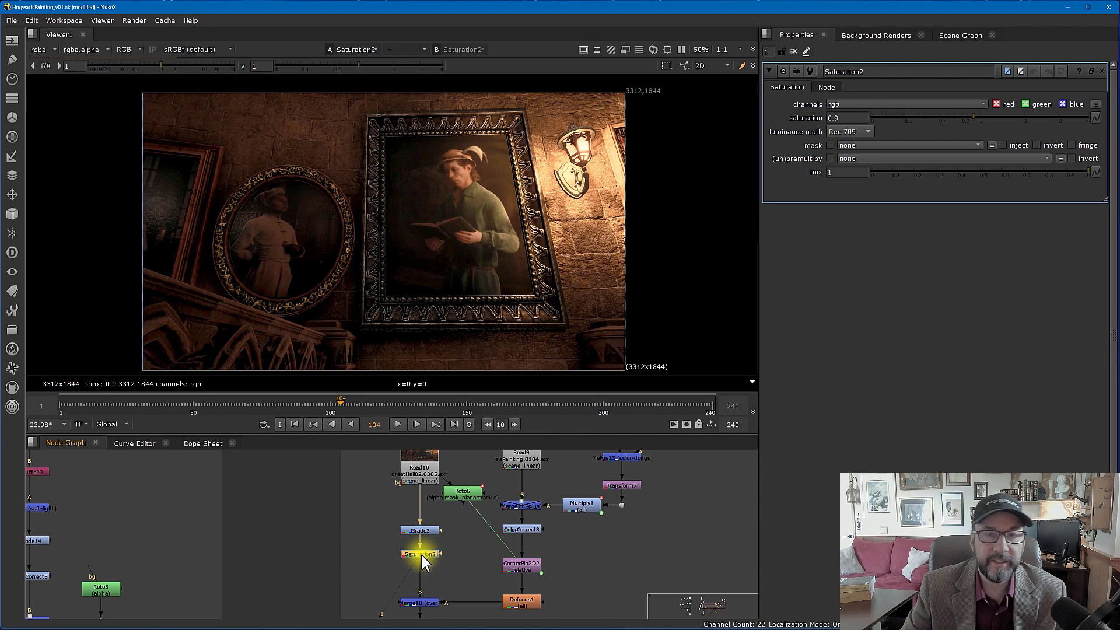
pyautogui.moveTo(466, 579); pyautogui.dragTo(446, 562, button='middle')
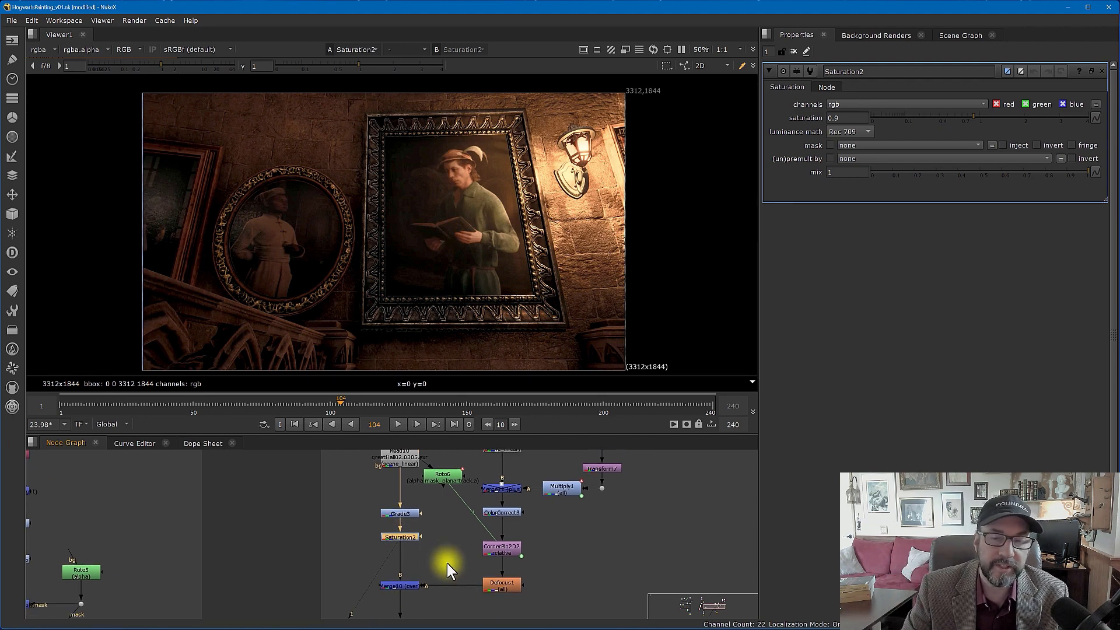
# Compare the Read9 Leia painting with its ColorCorrect3 version.
pyautogui.moveTo(451, 517); pyautogui.dragTo(450, 551, button='middle')
pyautogui.click(506, 475)
pyautogui.press('1')
pyautogui.click(501, 547)
pyautogui.press('1')
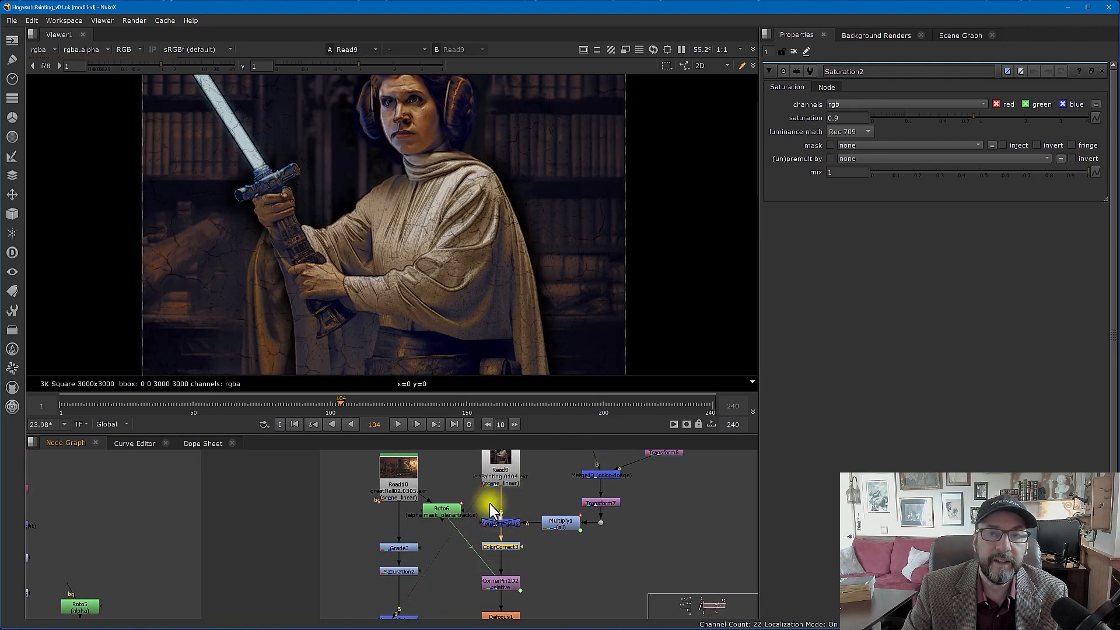
pyautogui.scroll(-3, 453, 279)
pyautogui.scroll(1, 481, 275)
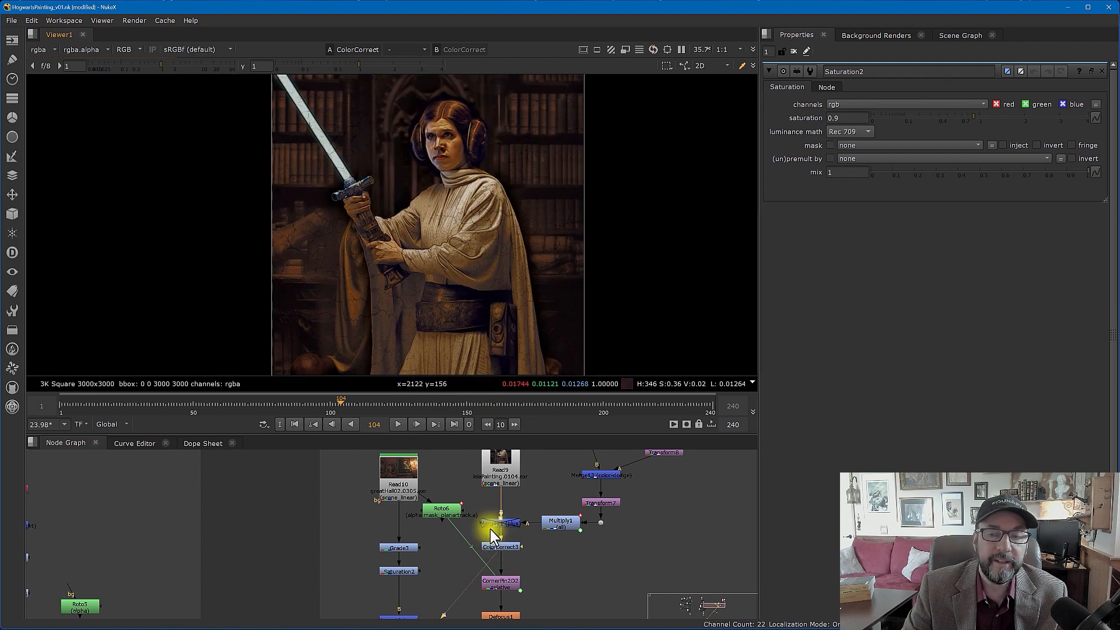
# Display the Merge10 composite with the Leia painting placed inside the great hall frame.
pyautogui.moveTo(527, 570); pyautogui.dragTo(523, 557, button='middle')
pyautogui.click(402, 610)
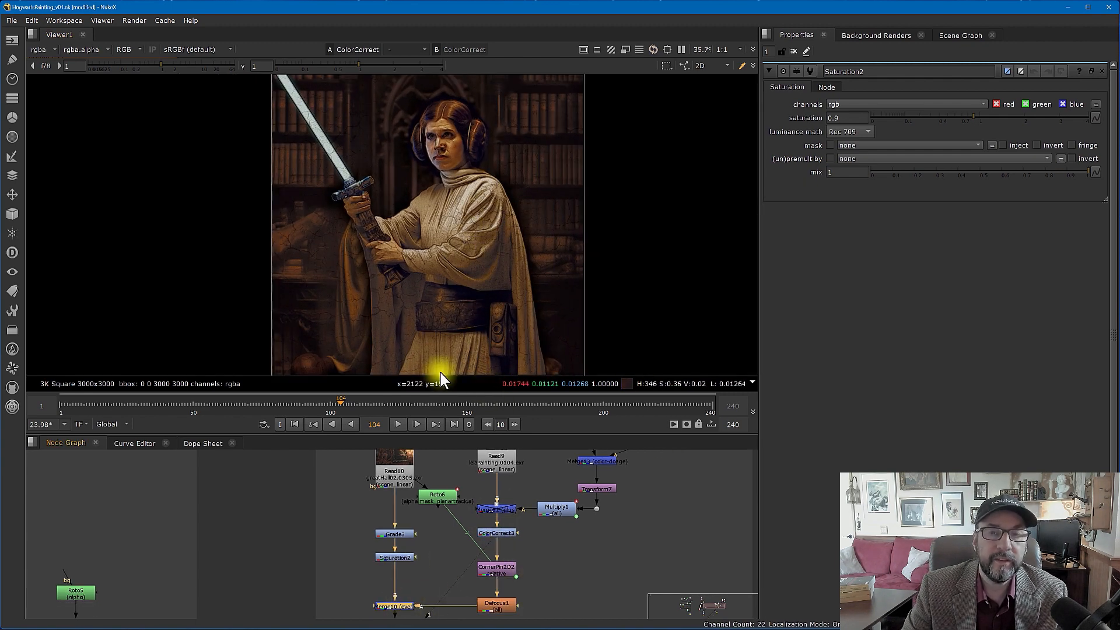
pyautogui.press('1')
pyautogui.scroll(4, 465, 224)
pyautogui.scroll(-2, 491, 208)
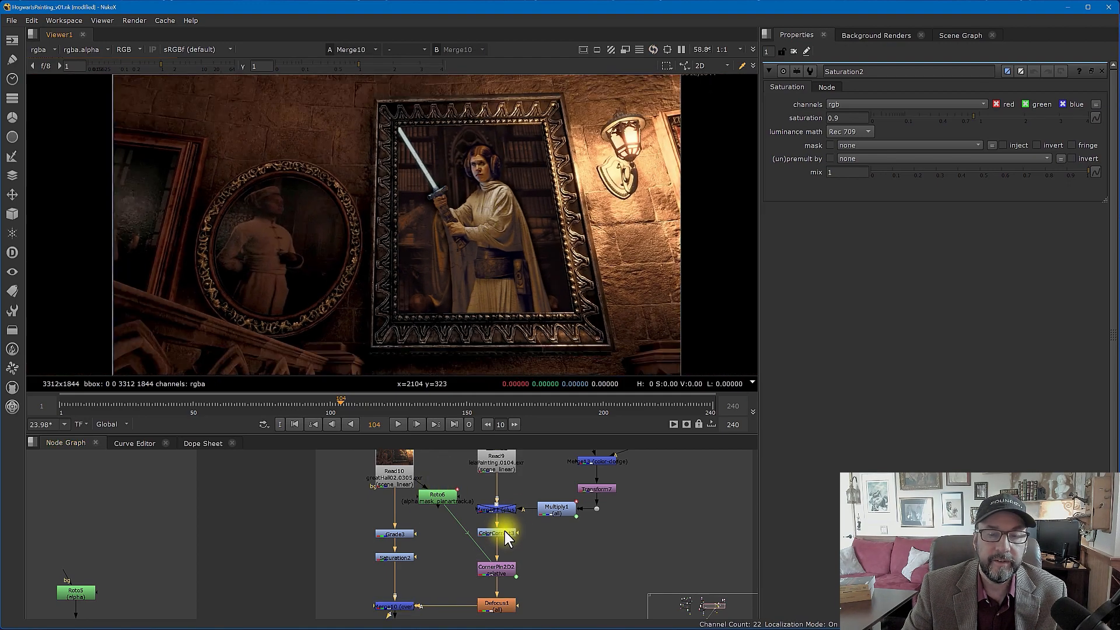
# Toggle ColorCorrect3 off and back on to compare the painting's colors against the wall in the composite.
pyautogui.scroll(3, 483, 226)
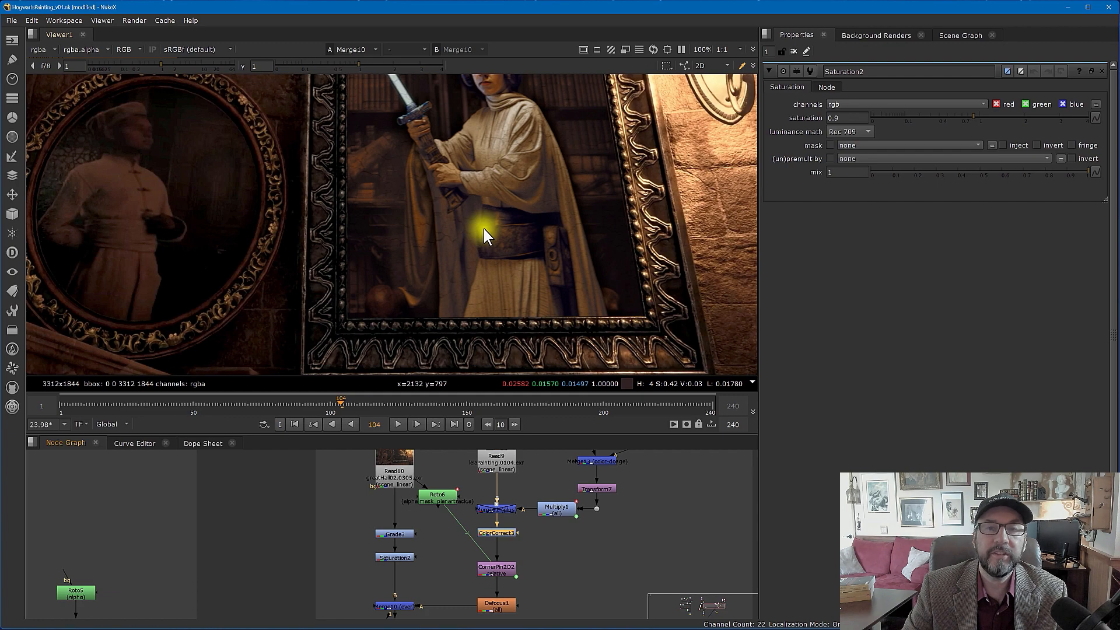
pyautogui.scroll(-2, 484, 229)
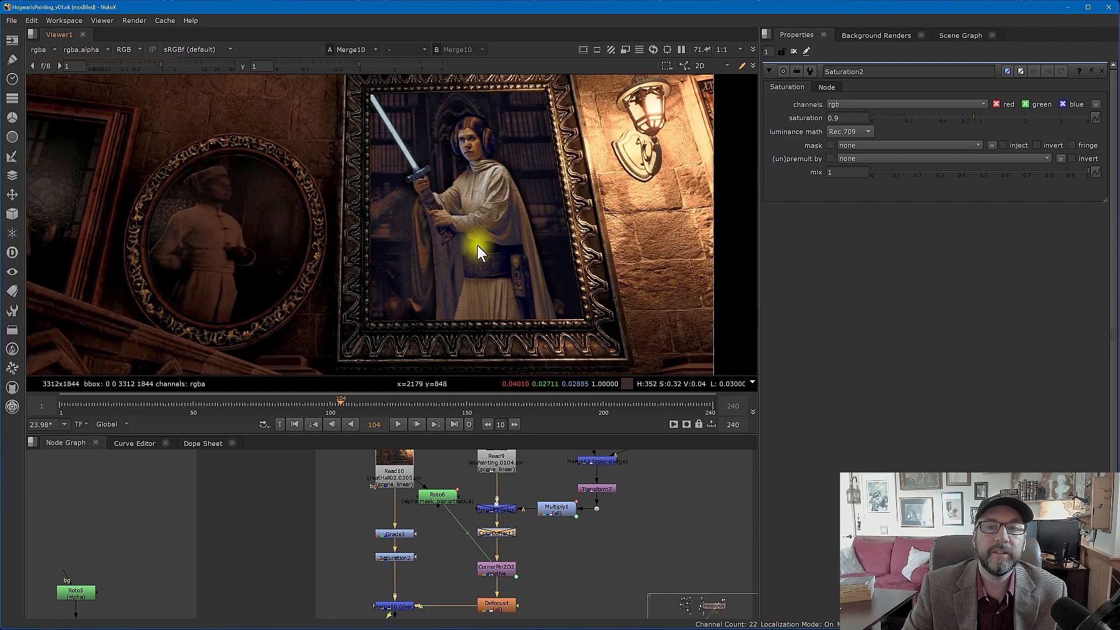
pyautogui.scroll(4, 477, 252)
pyautogui.scroll(-3, 484, 266)
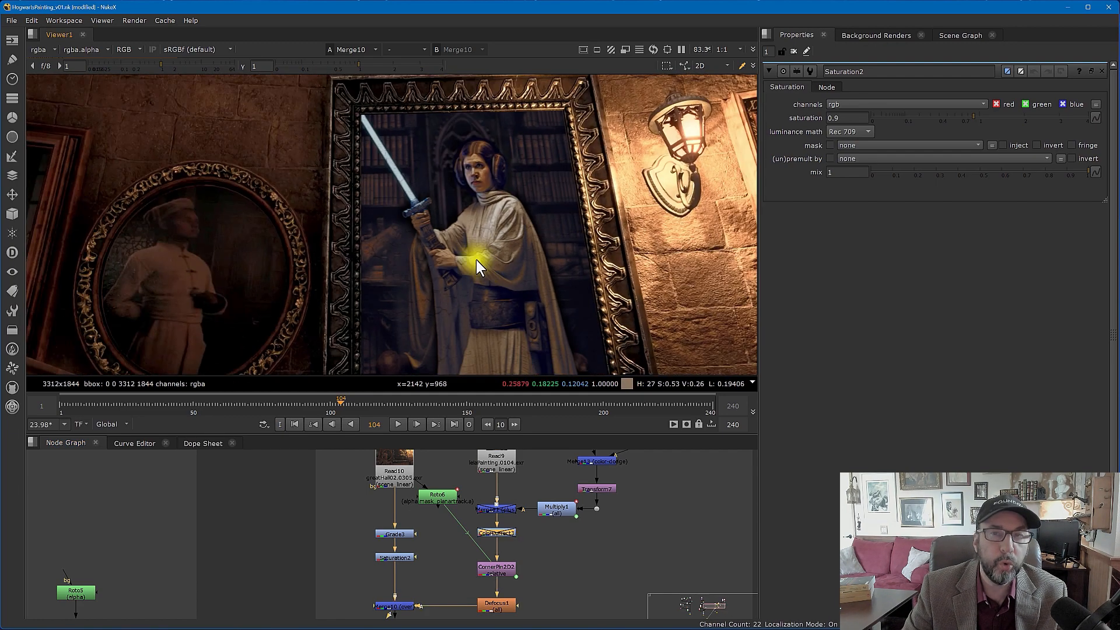
pyautogui.scroll(-2, 476, 260)
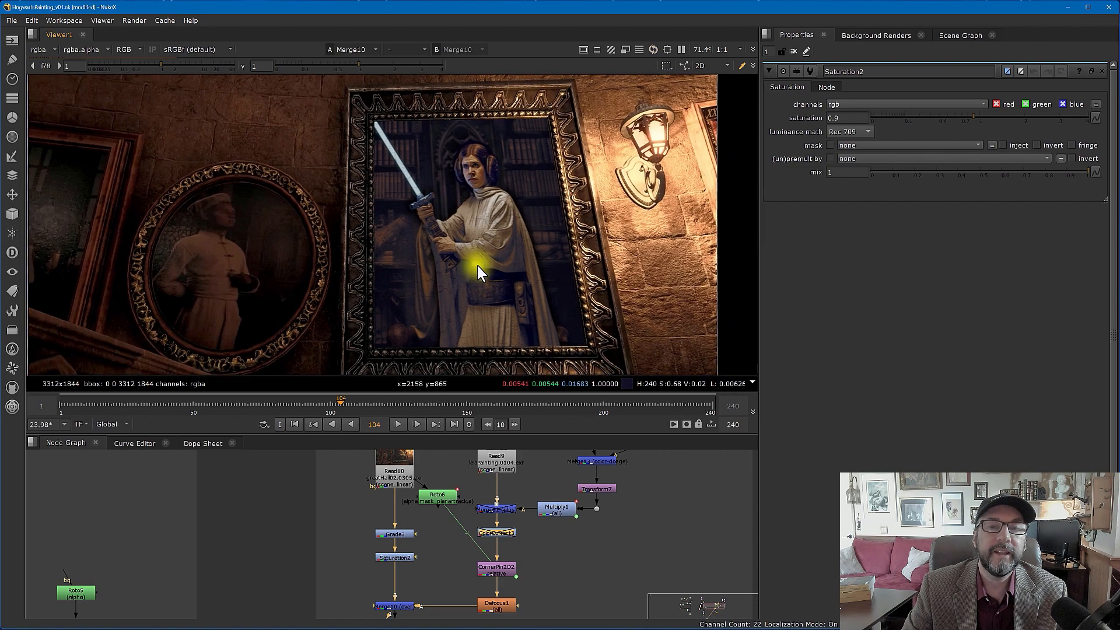
pyautogui.press('d')
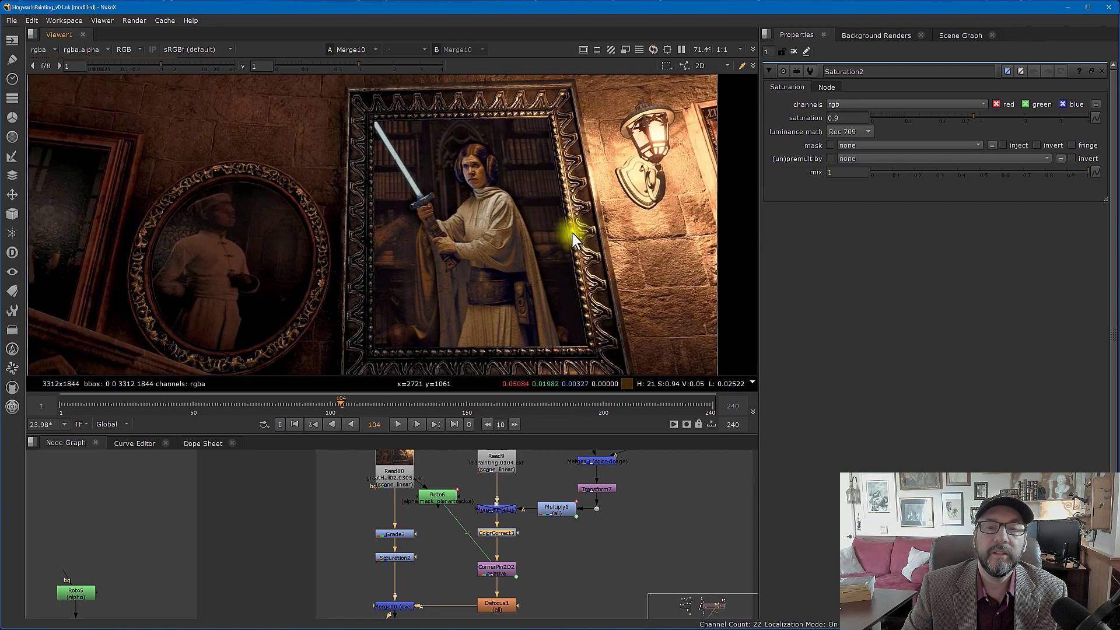
pyautogui.scroll(-3, 554, 274)
pyautogui.moveTo(546, 278); pyautogui.dragTo(547, 260, button='middle')
pyautogui.scroll(3, 550, 261)
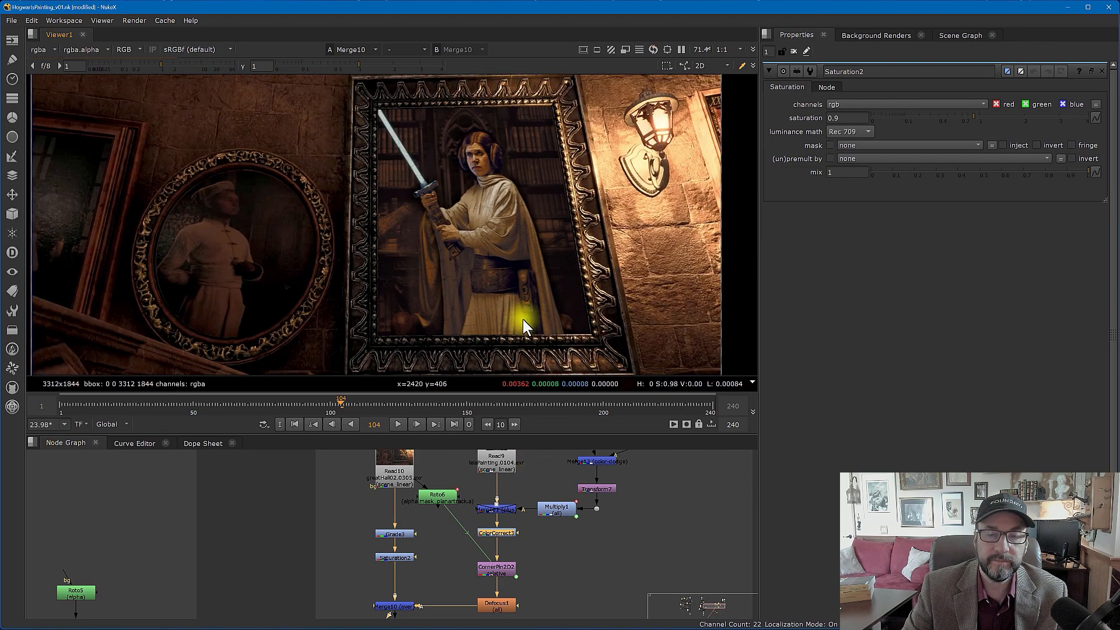
# Disable Defocus1 and inspect the painted Leia figure up close in the composite.
pyautogui.scroll(7, 523, 320)
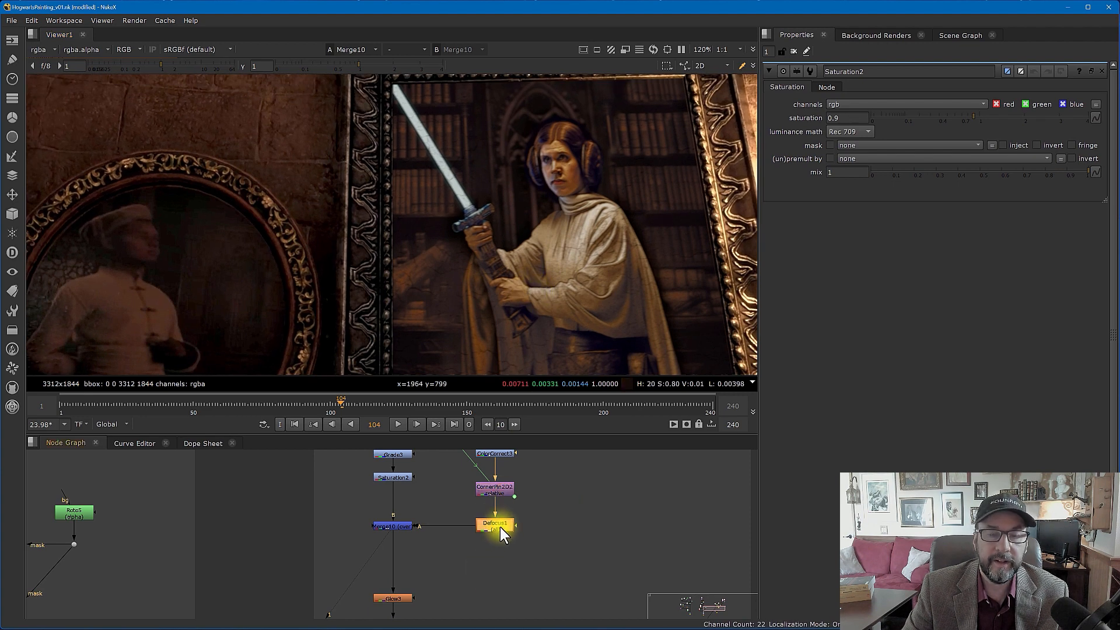
pyautogui.press('d')
pyautogui.scroll(-2, 533, 229)
pyautogui.moveTo(516, 232); pyautogui.dragTo(485, 223, button='middle')
pyautogui.scroll(2, 485, 222)
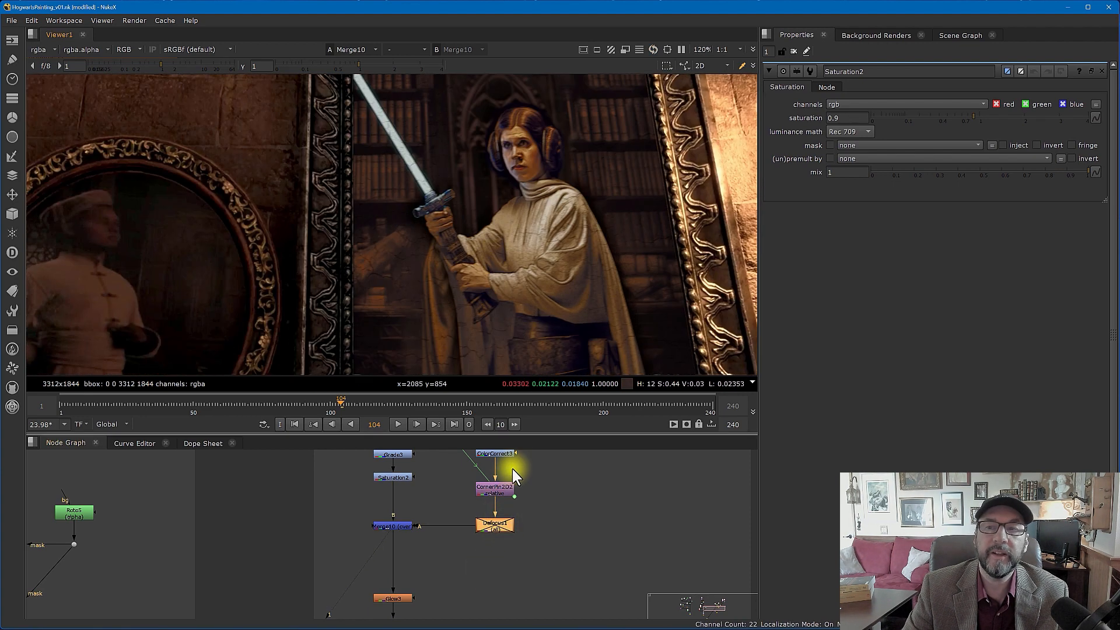
# Open Defocus1's properties and toggle the node to compare the painting's sharpness, leaving it enabled.
pyautogui.doubleClick(494, 524)
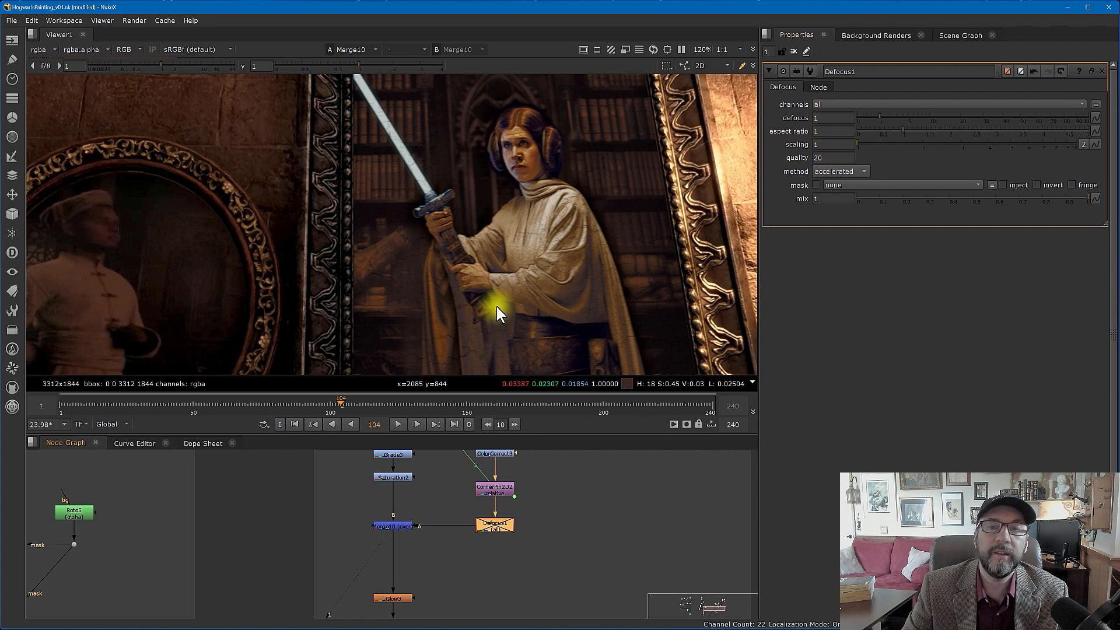
pyautogui.press('d')
pyautogui.press('d')
pyautogui.press('d')
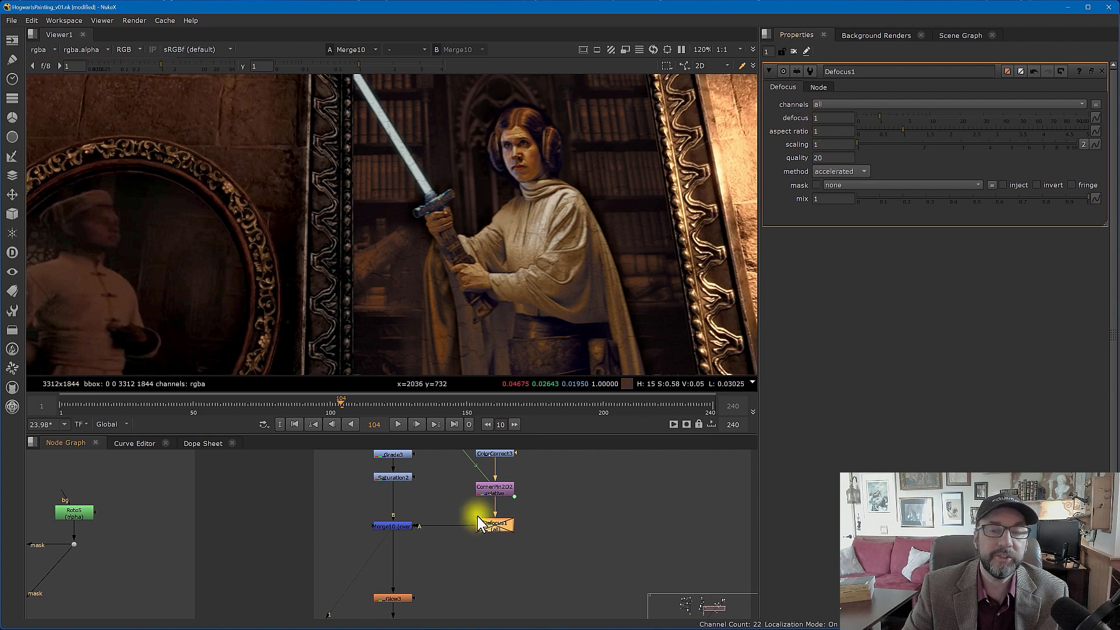
# Open the Roto6 node's properties and examine its planar-tracked shape around the painting's frame.
pyautogui.scroll(-2, 437, 534)
pyautogui.moveTo(438, 535); pyautogui.dragTo(423, 617, button='middle')
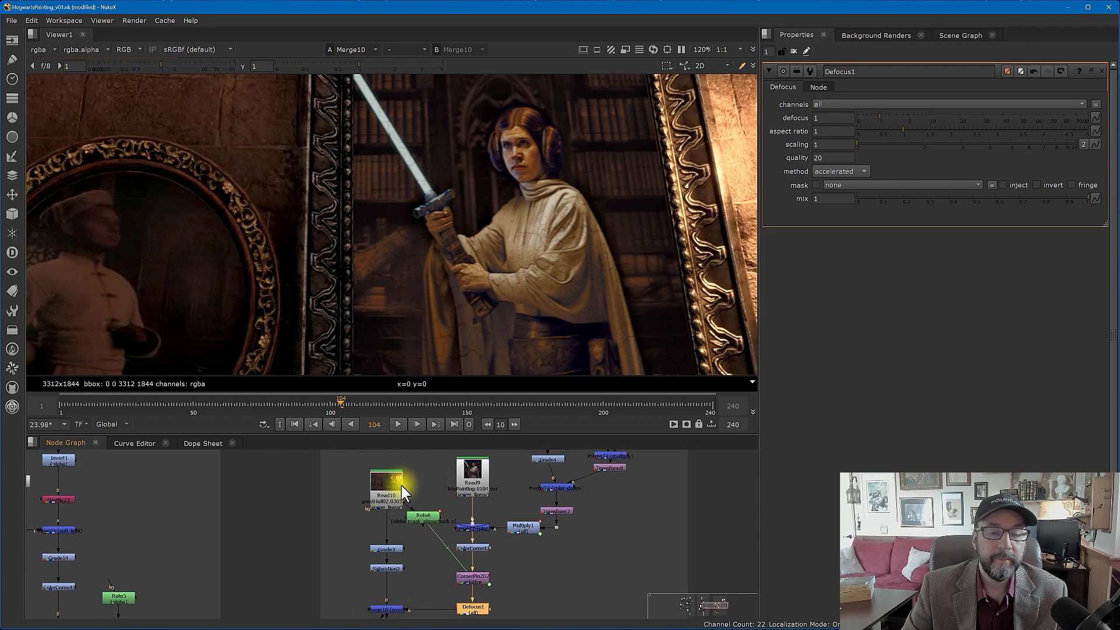
pyautogui.doubleClick(421, 516)
pyautogui.scroll(-4, 377, 273)
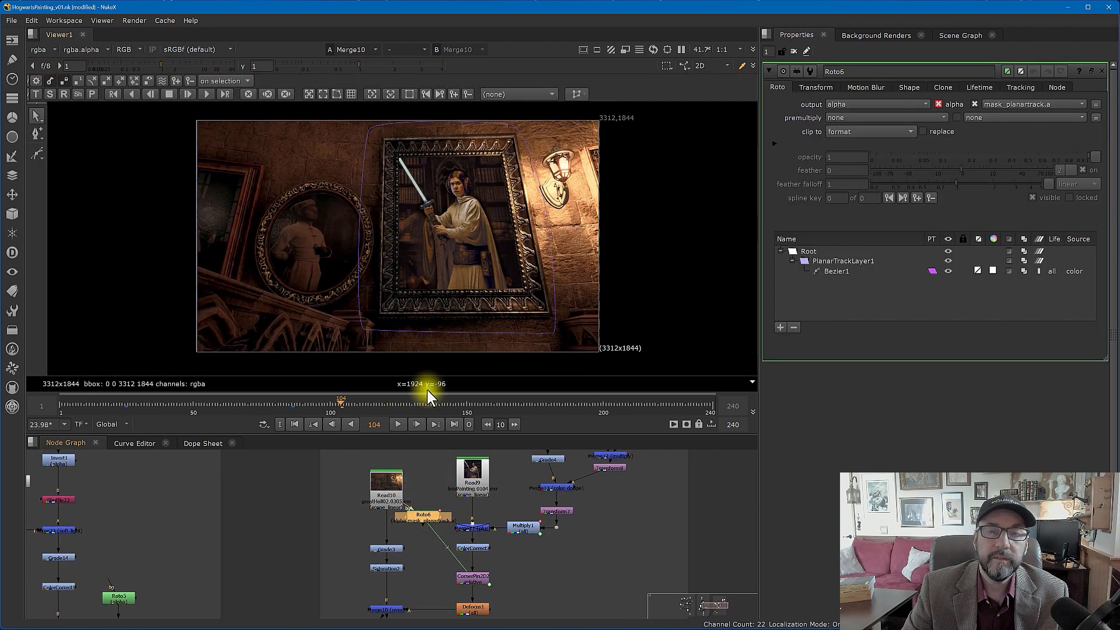
# Display the original great hall plate from Read10 with the Roto6 shape overlaid around the central picture frame.
pyautogui.click(386, 497)
pyautogui.press('1')
pyautogui.scroll(1, 482, 264)
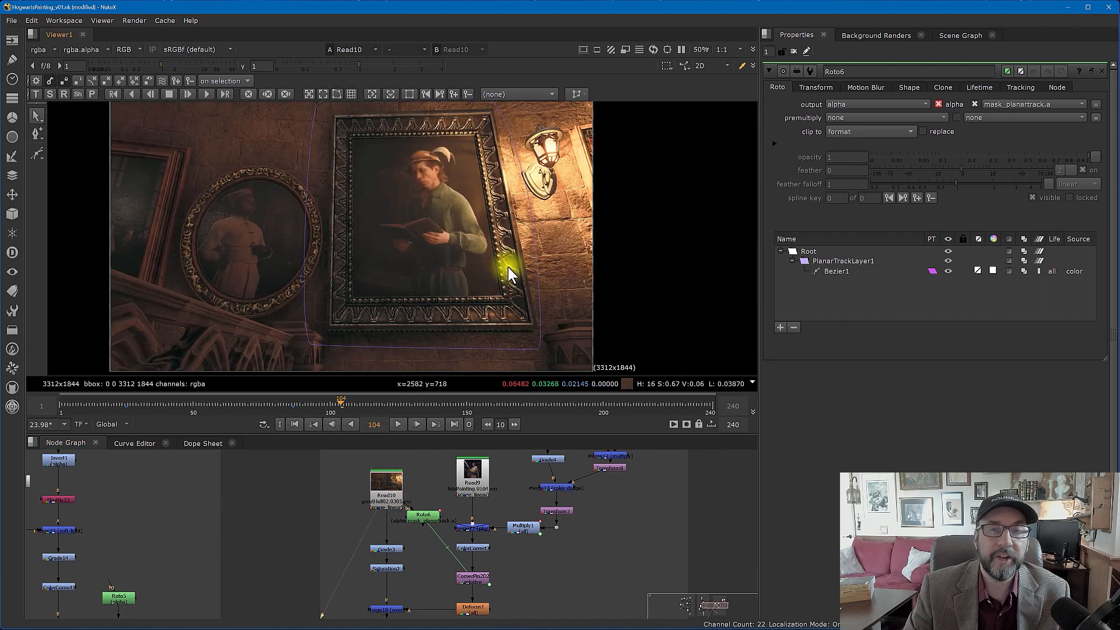
pyautogui.click(424, 517)
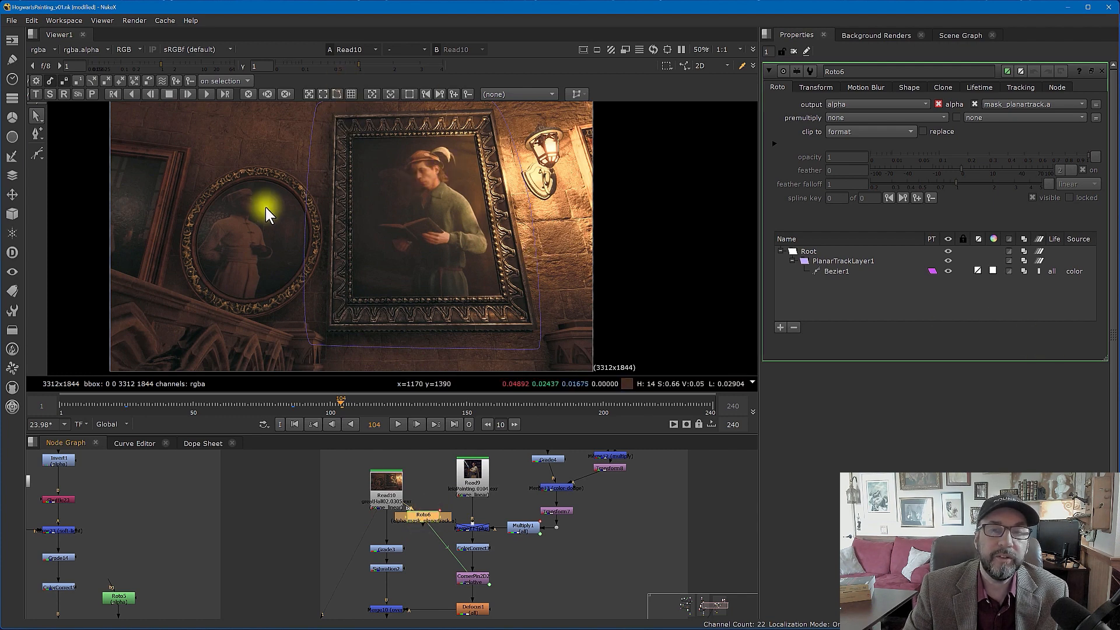
pyautogui.scroll(-1, 449, 274)
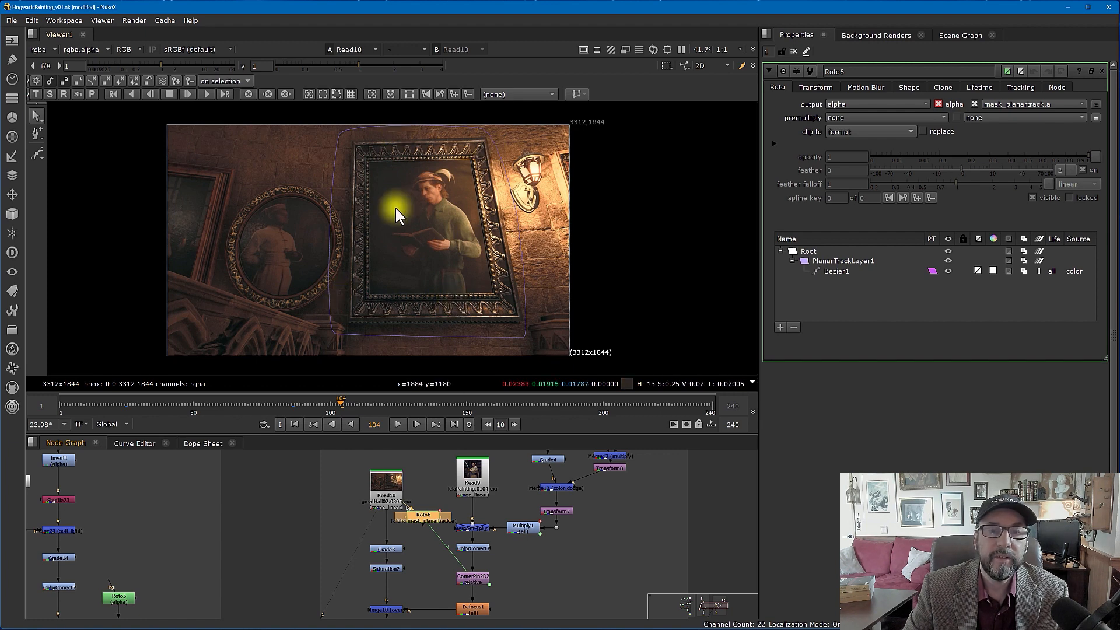
# Open CornerPin2D2's properties, display Merge10 and scrub to frame 160 to check how the corner pins follow the frame.
pyautogui.click(467, 572)
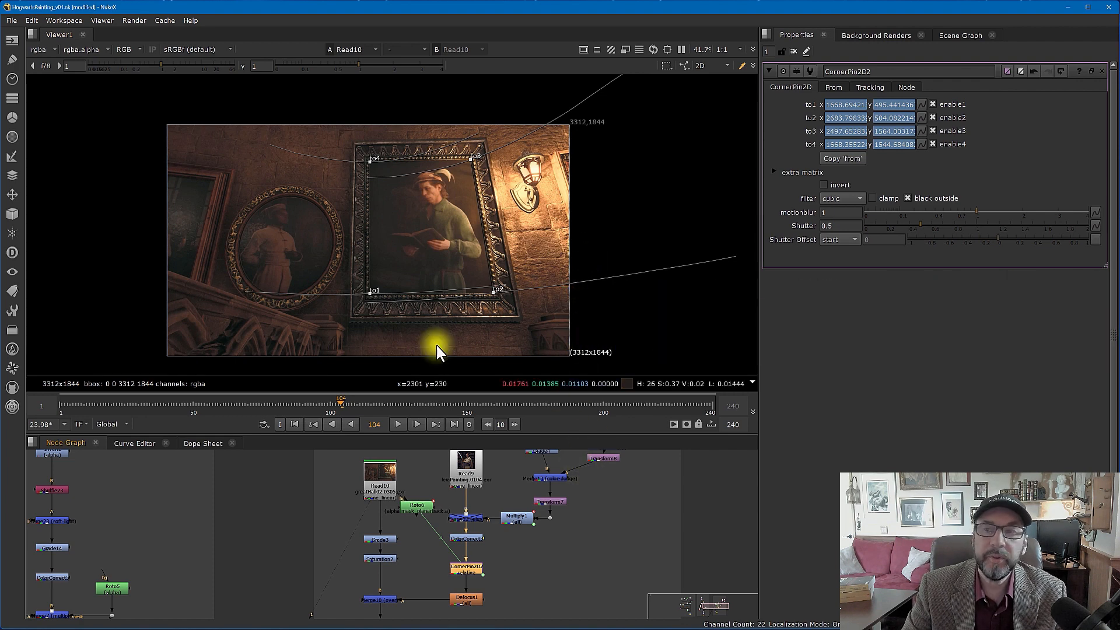
pyautogui.click(392, 601)
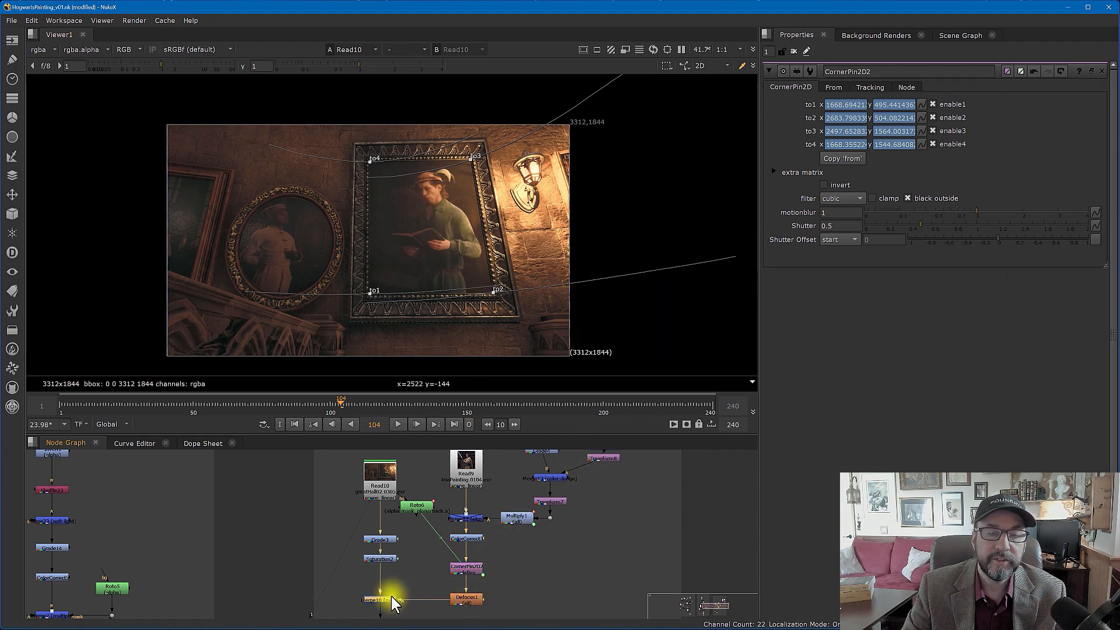
pyautogui.press('1')
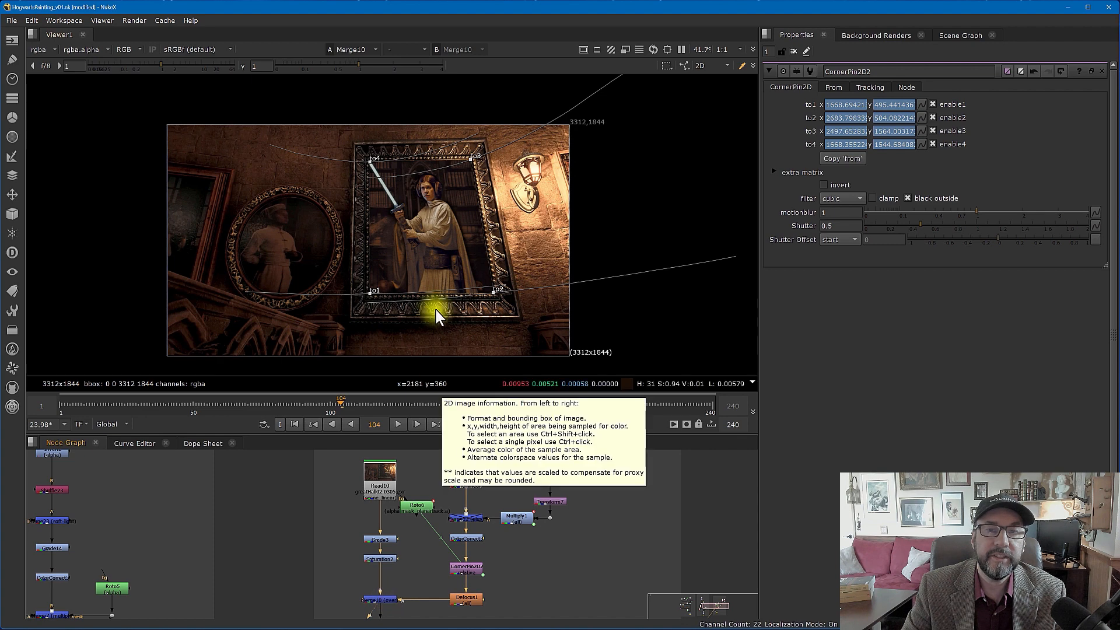
pyautogui.scroll(2, 442, 286)
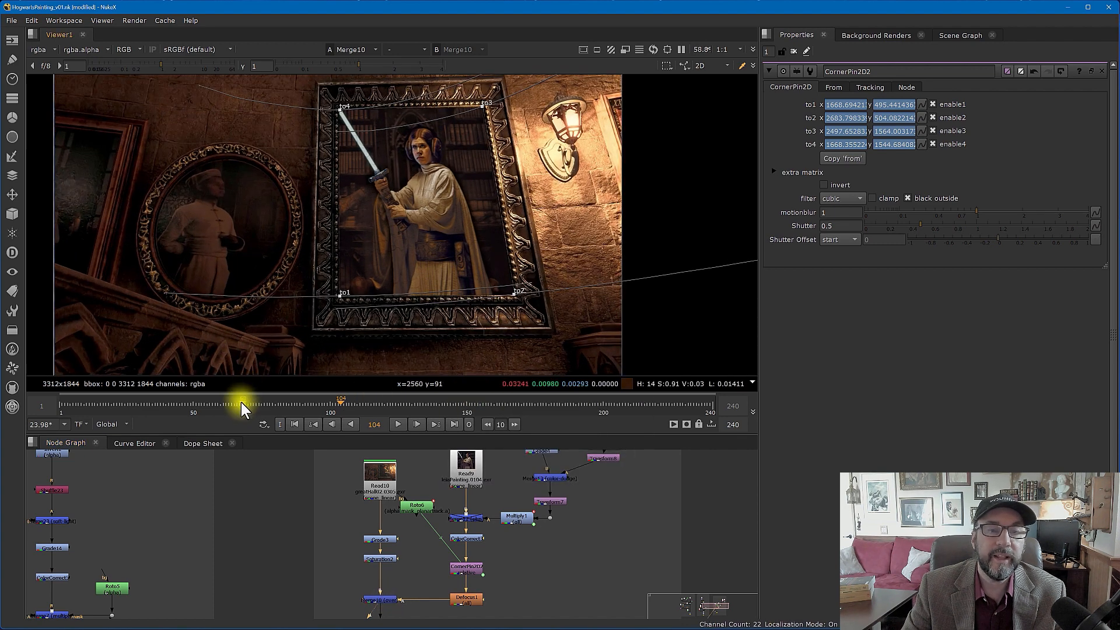
pyautogui.moveTo(240, 406); pyautogui.dragTo(495, 407)
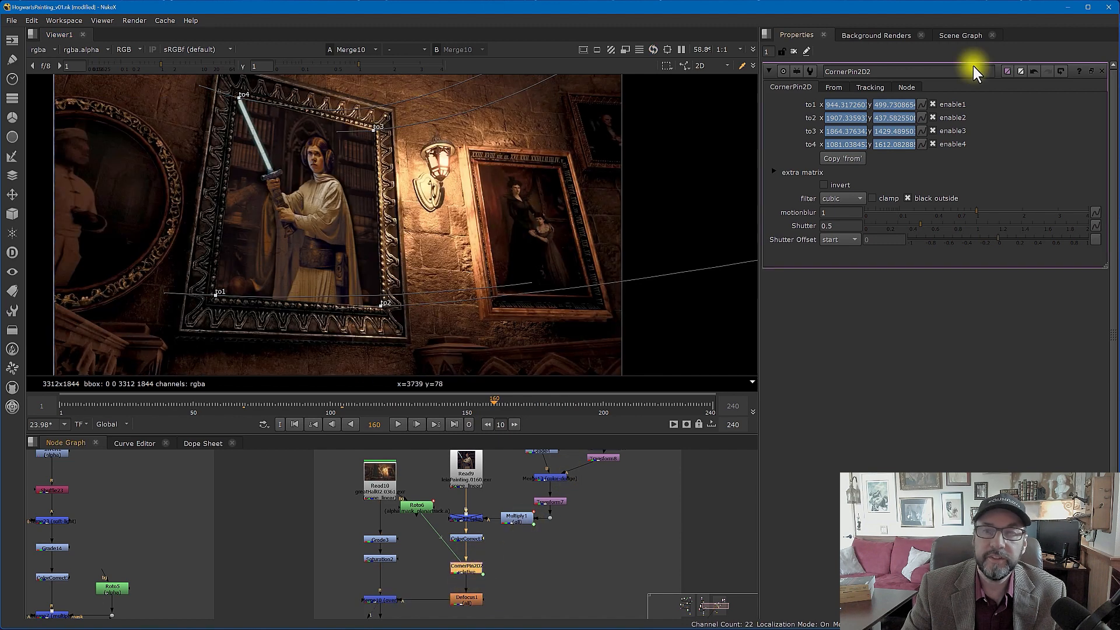
pyautogui.click(833, 87)
pyautogui.click(785, 88)
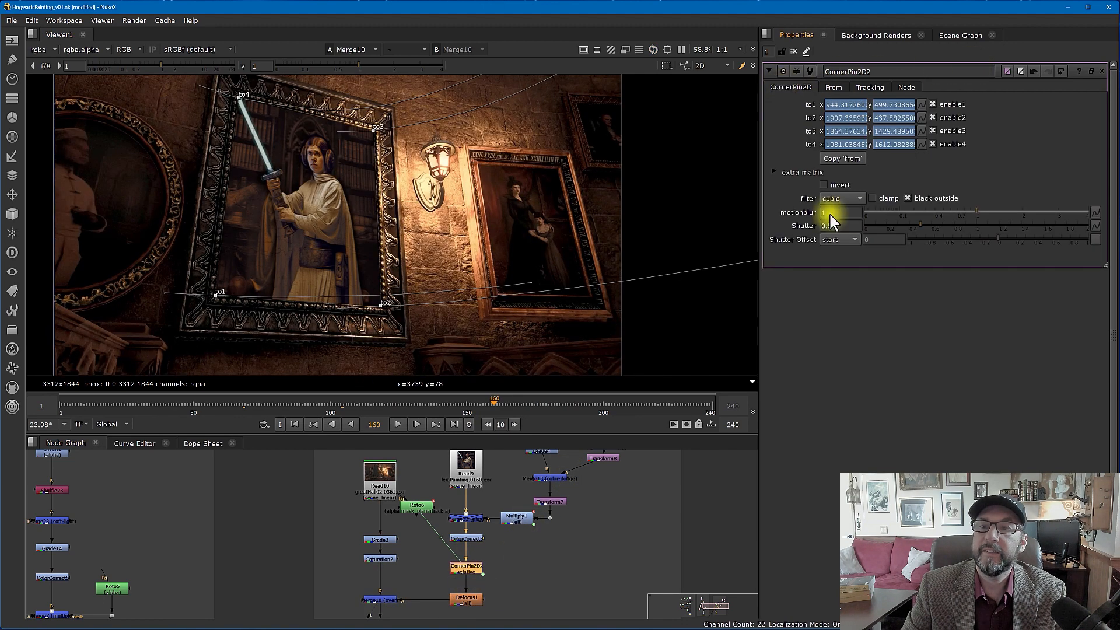
# Examine the corner-pinned painting and the nearby wall lamp up close in the composite.
pyautogui.moveTo(559, 508); pyautogui.dragTo(580, 537, button='middle')
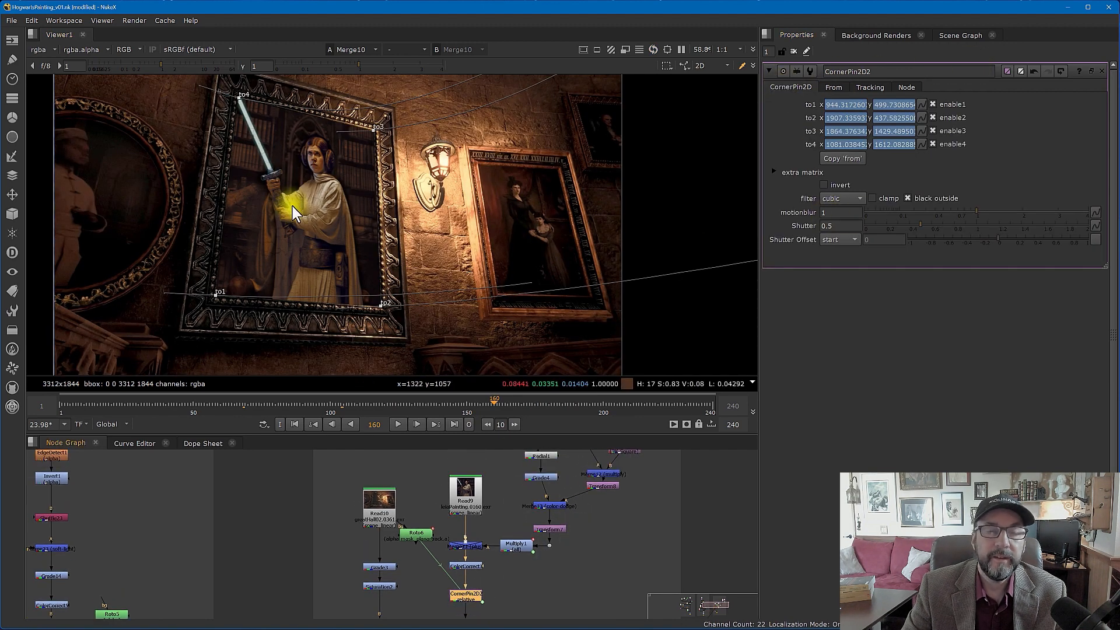
pyautogui.scroll(3, 292, 205)
pyautogui.scroll(-5, 494, 257)
pyautogui.scroll(2, 491, 258)
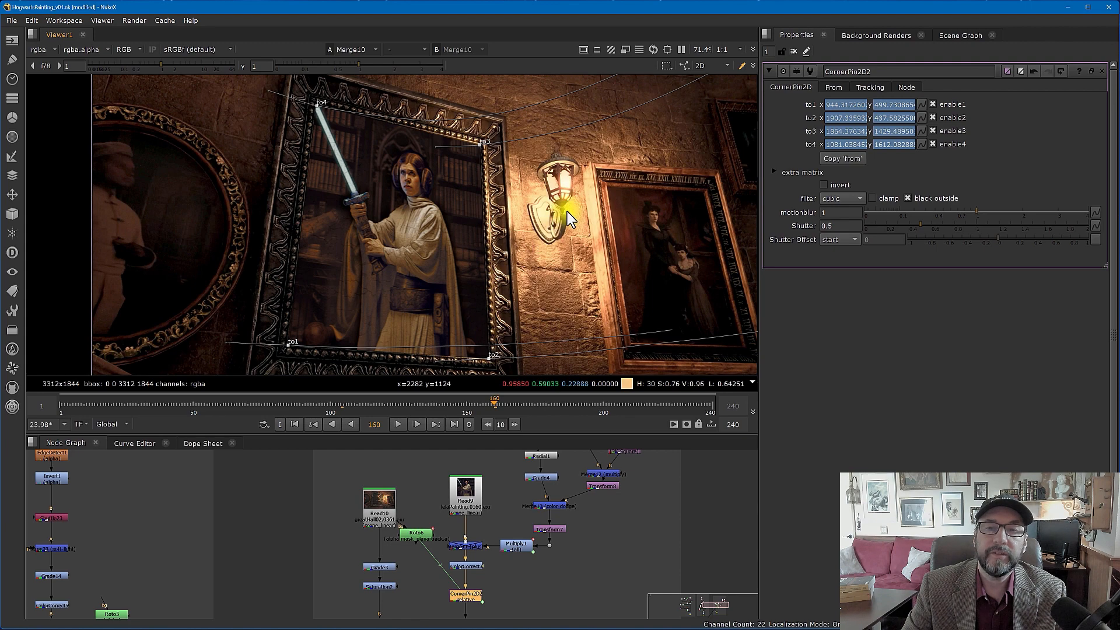
pyautogui.scroll(4, 589, 227)
pyautogui.scroll(-2, 664, 240)
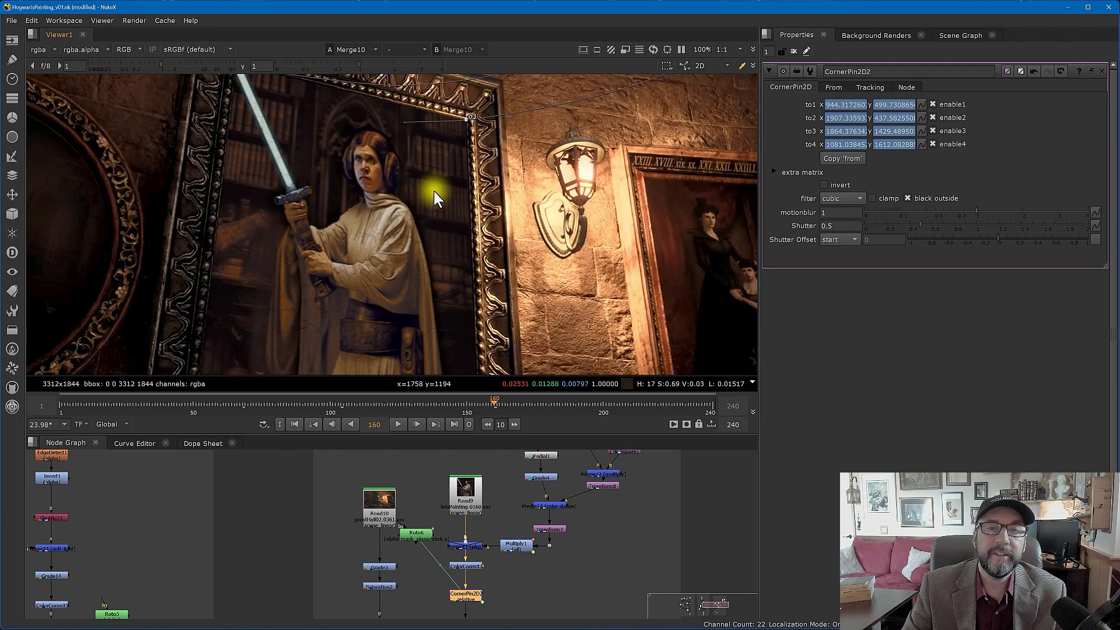
pyautogui.moveTo(435, 195); pyautogui.dragTo(458, 189, button='middle')
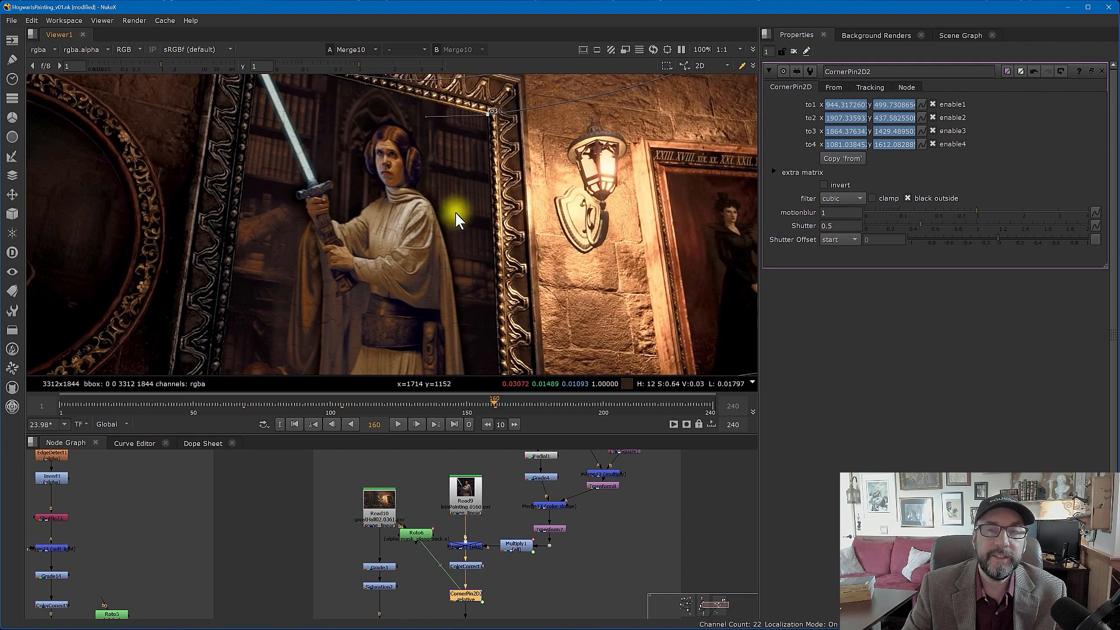
# Toggle Merge11 off and back on to compare the lamp's glow on the painting's surface.
pyautogui.moveTo(488, 553); pyautogui.dragTo(478, 518, button='middle')
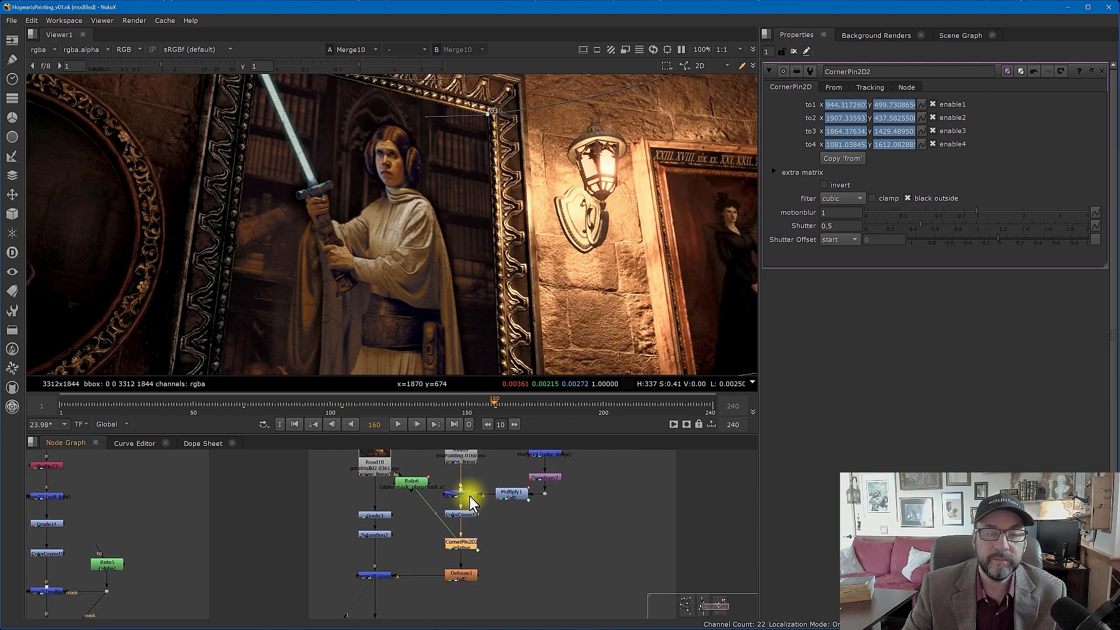
pyautogui.click(462, 489)
pyautogui.press('d')
pyautogui.scroll(2, 499, 307)
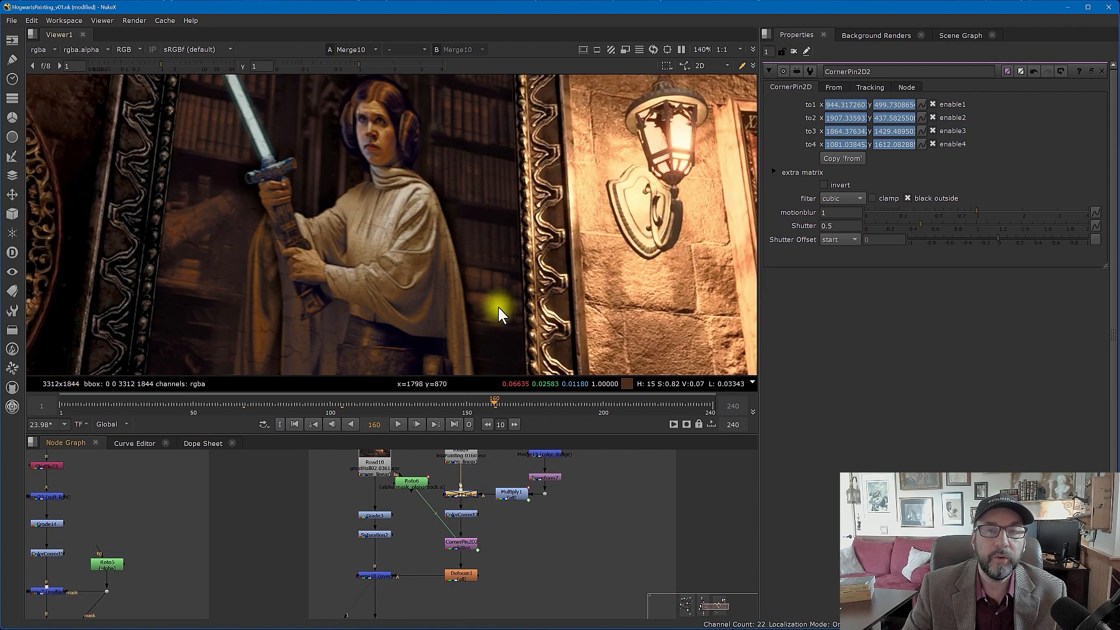
pyautogui.press('d')
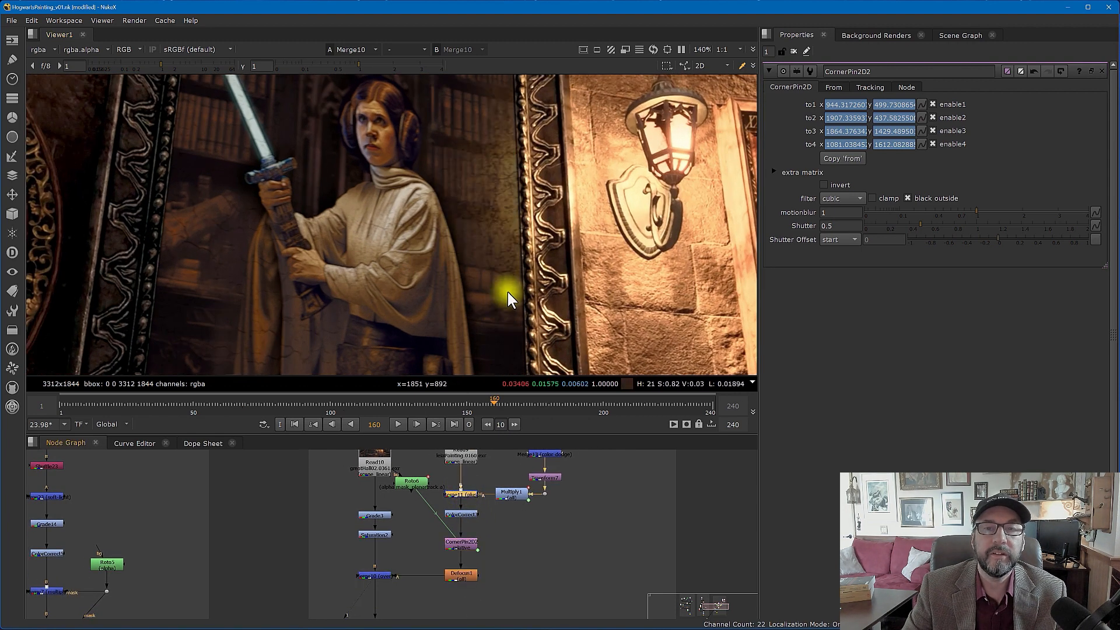
pyautogui.scroll(-3, 507, 292)
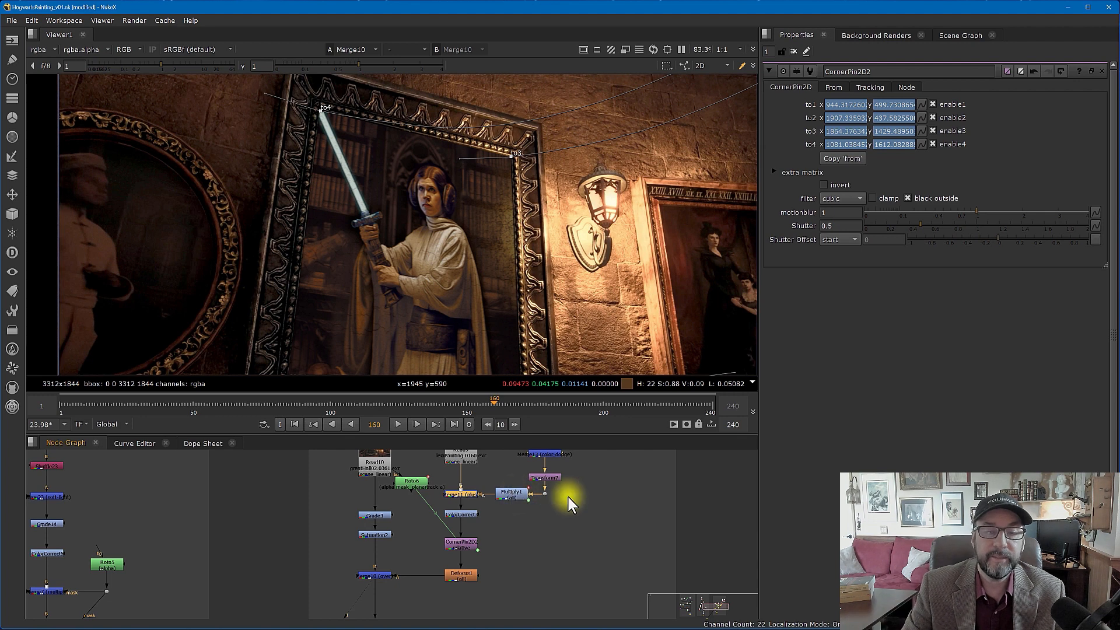
# Locate the glow and texture branch above Multiply1 and display the Radial1 light source.
pyautogui.moveTo(564, 504); pyautogui.dragTo(513, 570, button='middle')
pyautogui.scroll(1, 513, 548)
pyautogui.moveTo(534, 495); pyautogui.dragTo(463, 503, button='middle')
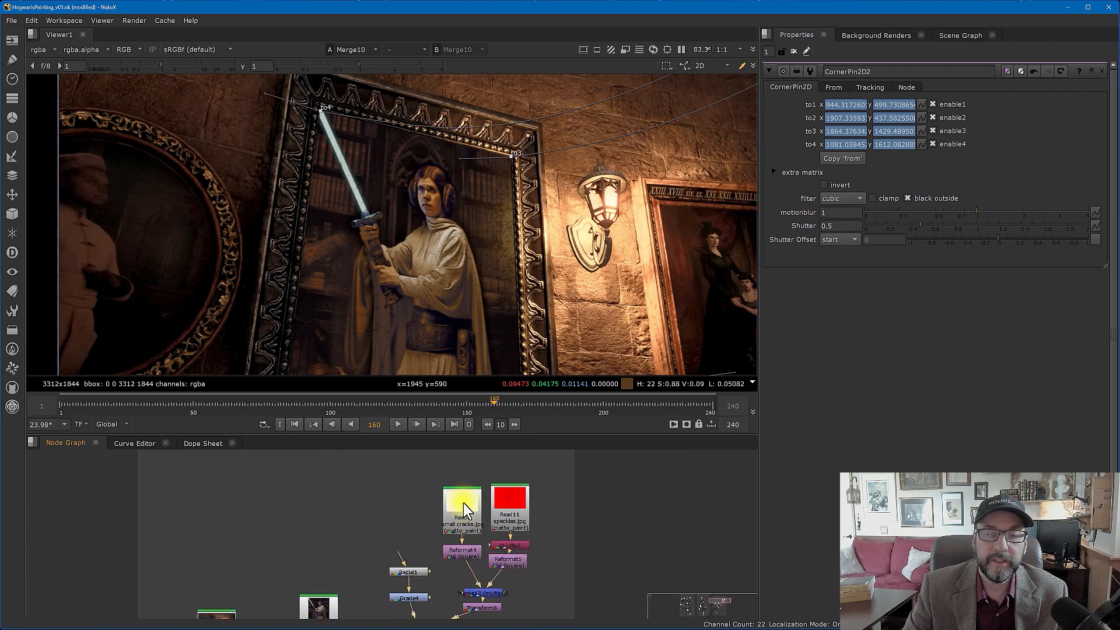
pyautogui.scroll(2, 474, 512)
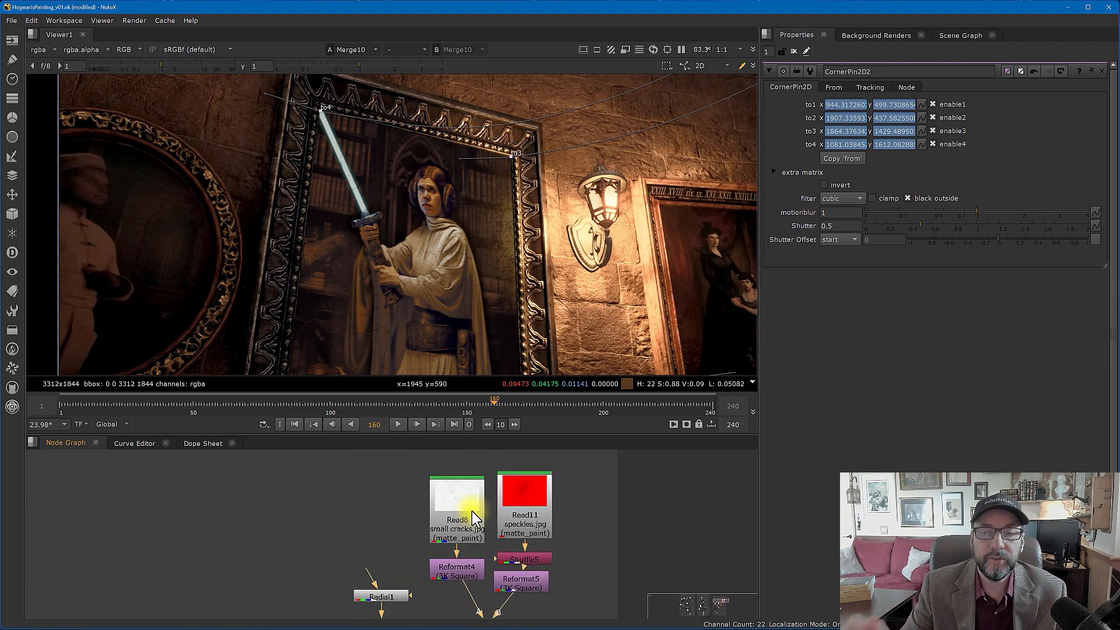
pyautogui.press('1')
pyautogui.scroll(-2, 466, 215)
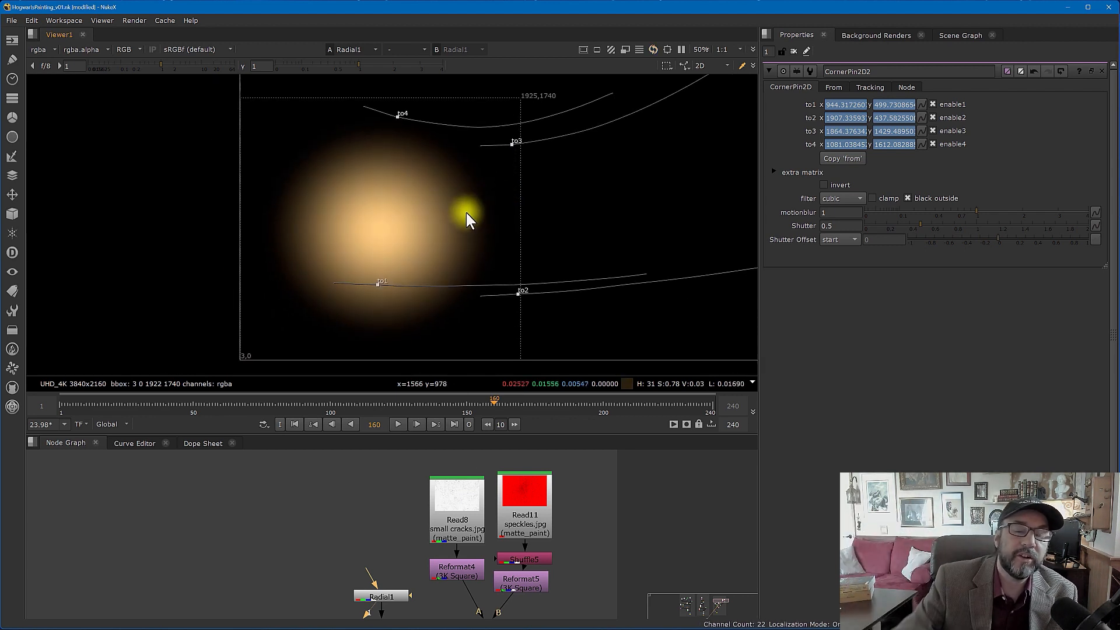
# Display Grade4 below the radial and open its properties.
pyautogui.moveTo(356, 590); pyautogui.dragTo(369, 514, button='middle')
pyautogui.click(399, 555)
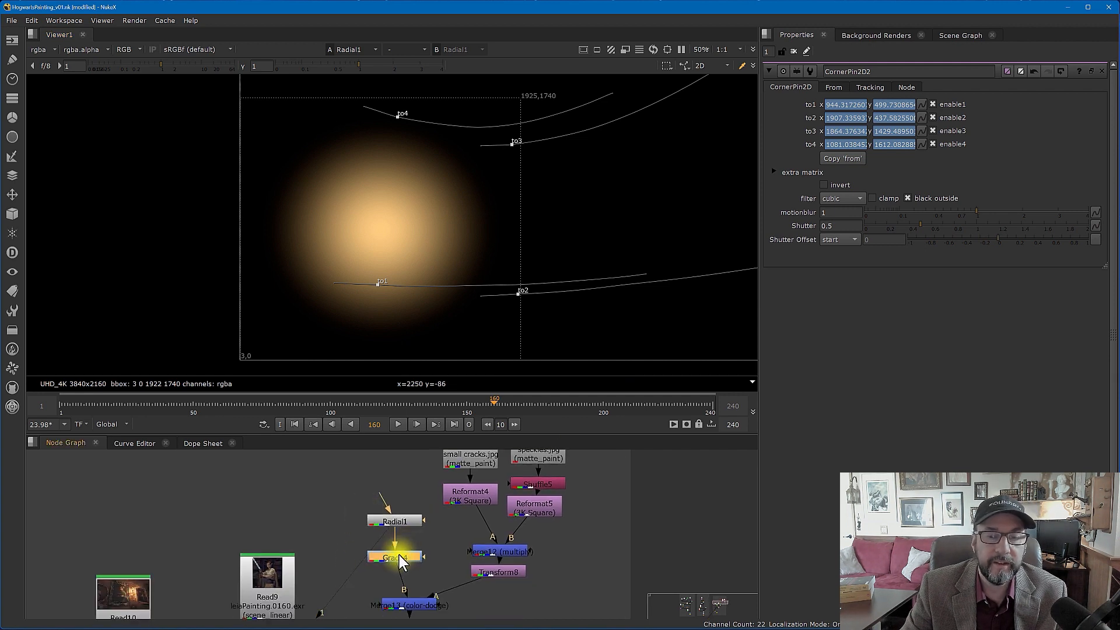
pyautogui.press('1')
pyautogui.doubleClick(398, 558)
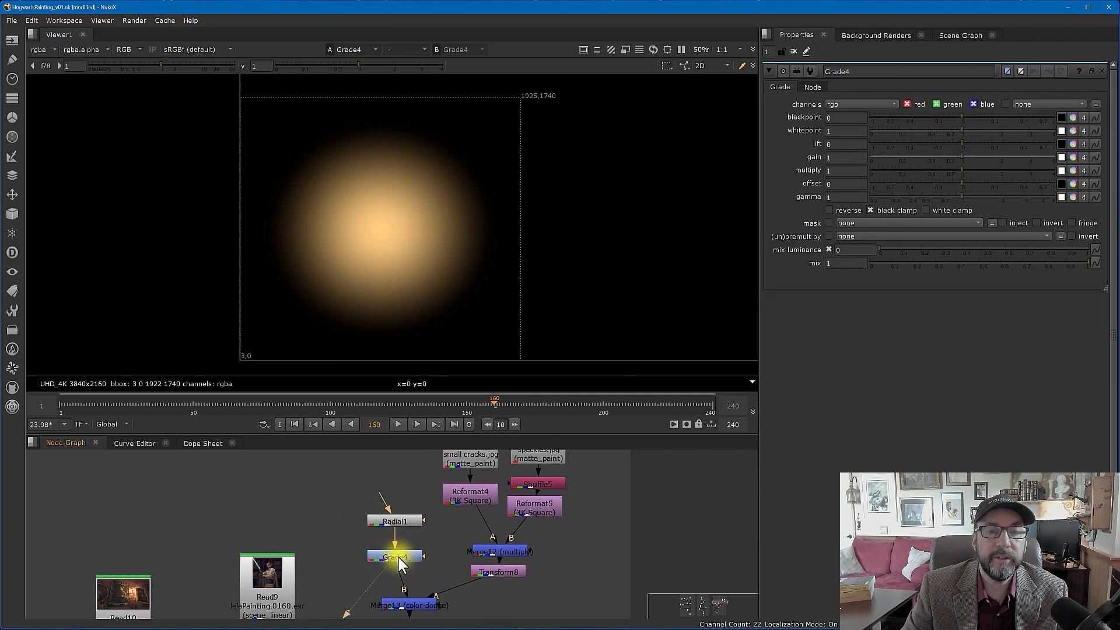
# Display the small cracks texture from Read8, followed by the speckles texture from Read11.
pyautogui.moveTo(435, 583); pyautogui.dragTo(423, 628, button='middle')
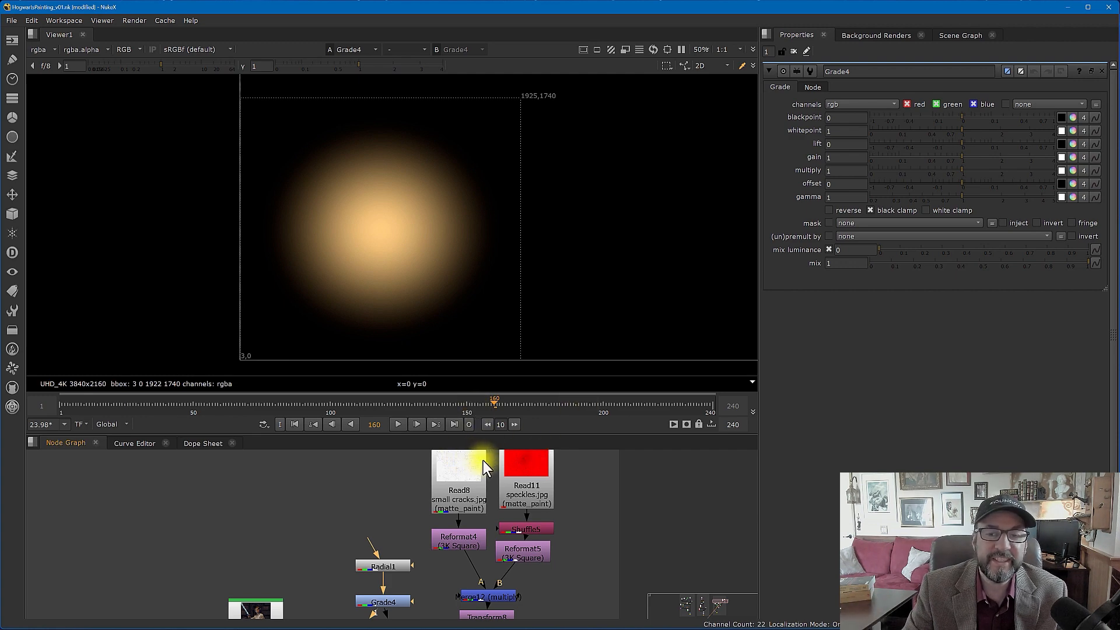
pyautogui.press('1')
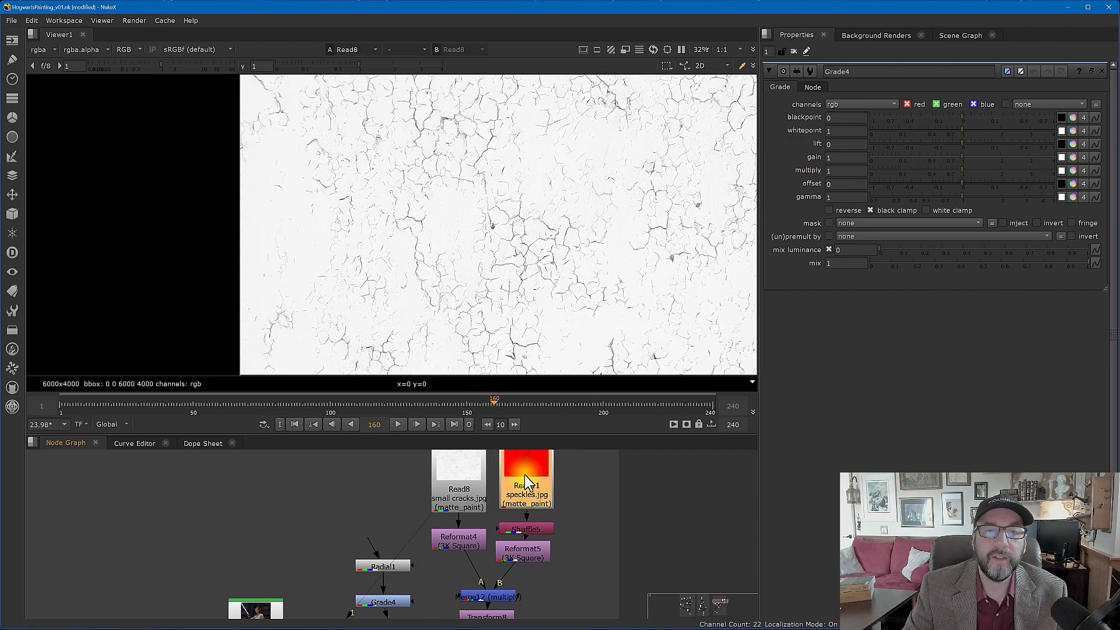
pyautogui.press('1')
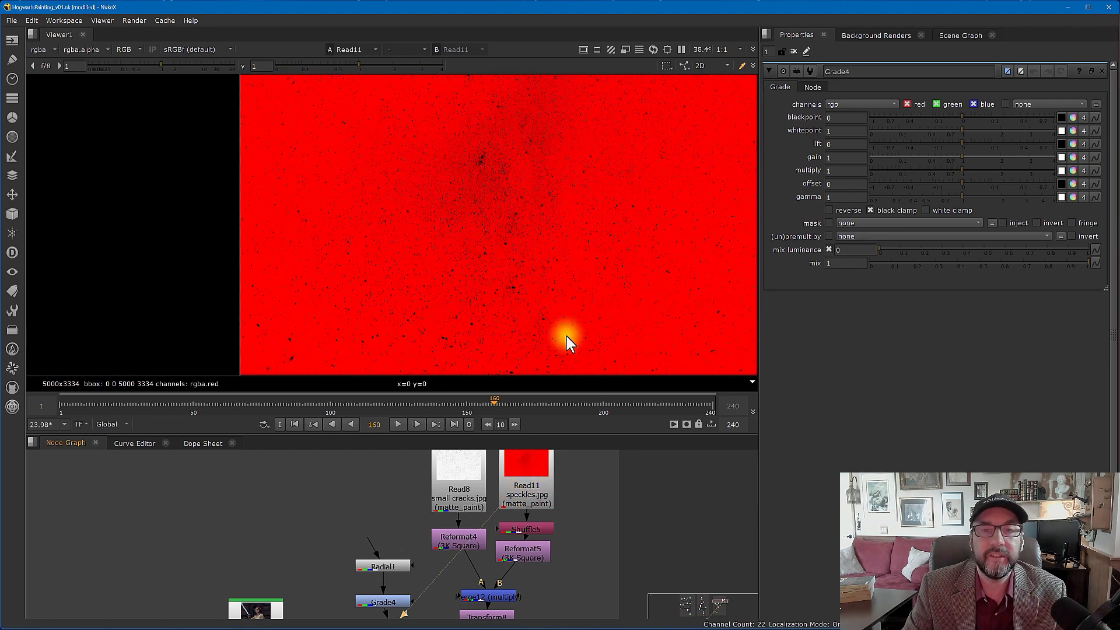
pyautogui.scroll(-2, 566, 335)
# Display Merge13, which combines the textures with the radial glow, and open its color-dodge properties.
pyautogui.moveTo(546, 575); pyautogui.dragTo(539, 537, button='middle')
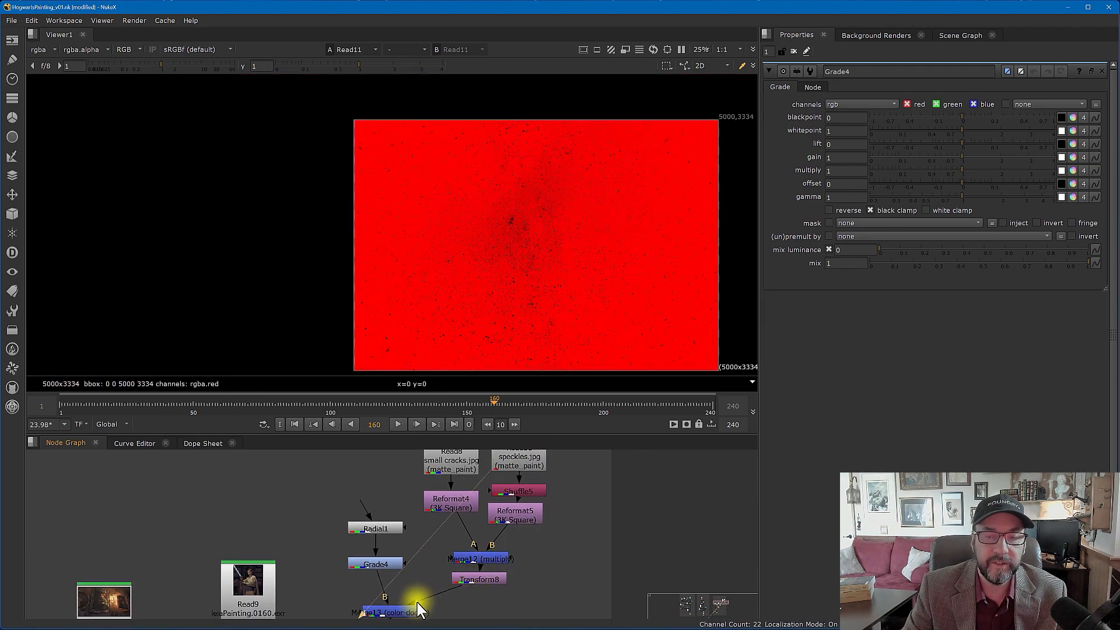
pyautogui.press('1')
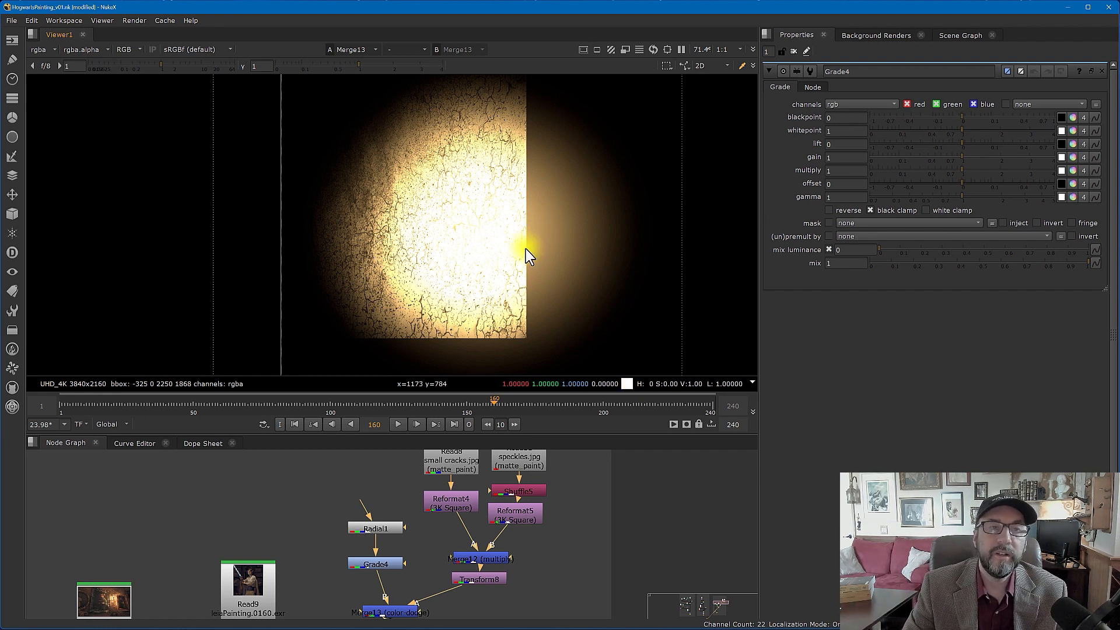
pyautogui.scroll(-3, 508, 260)
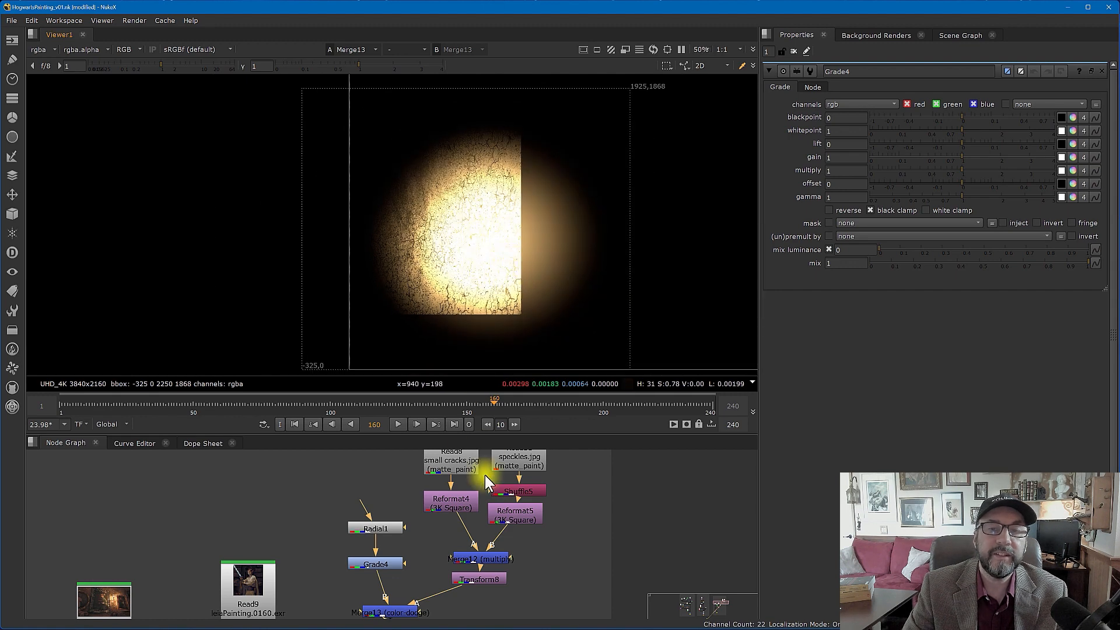
pyautogui.moveTo(442, 575); pyautogui.dragTo(453, 528, button='middle')
pyautogui.click(405, 569)
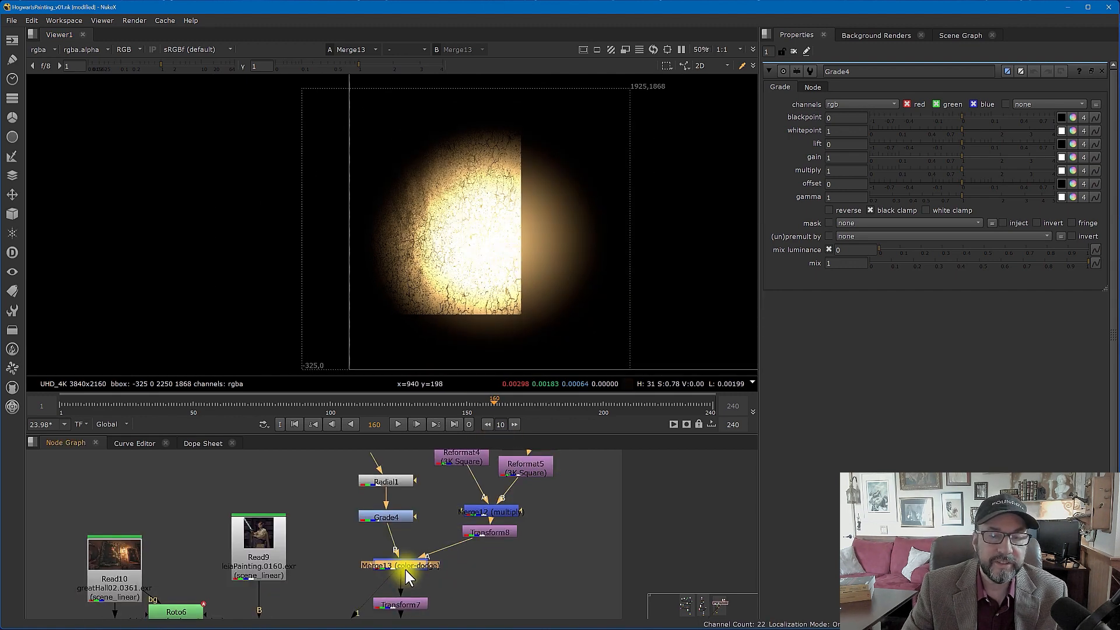
pyautogui.doubleClick(406, 569)
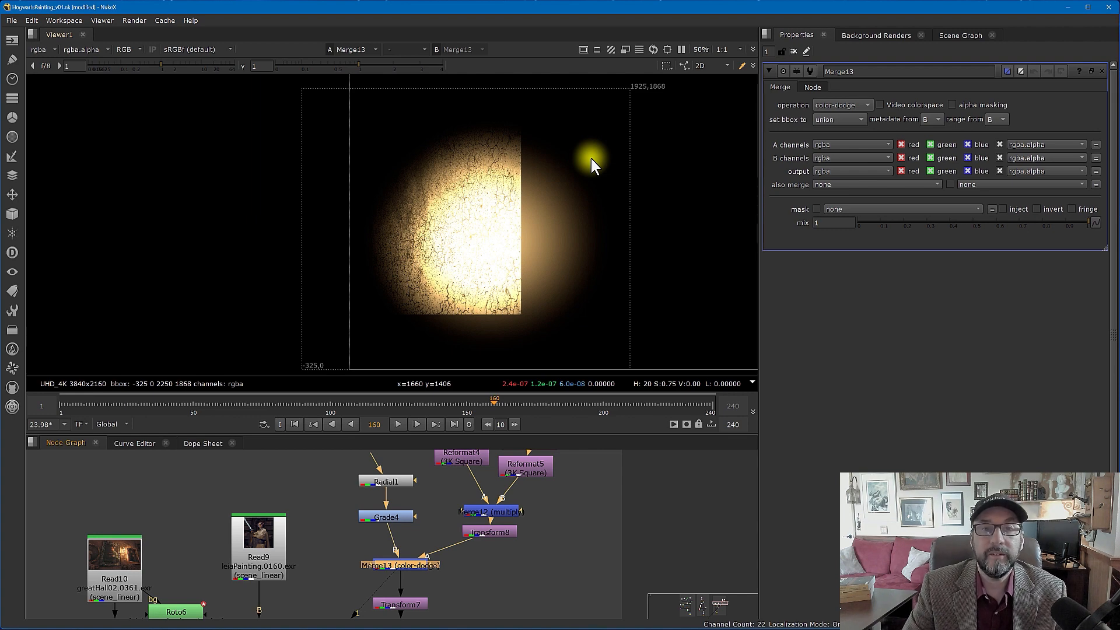
# Examine the cracked texture inside the glow up close in the Merge13 output.
pyautogui.scroll(3, 423, 286)
pyautogui.moveTo(470, 229); pyautogui.dragTo(477, 263, button='middle')
pyautogui.scroll(1, 474, 263)
pyautogui.scroll(-1, 472, 261)
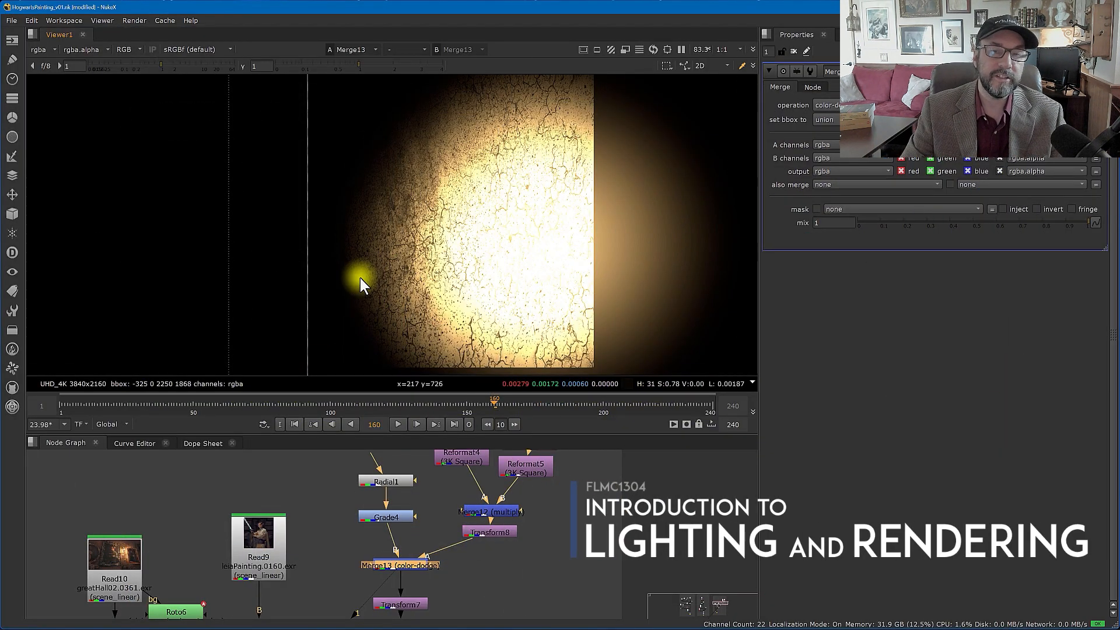
pyautogui.scroll(-2, 433, 212)
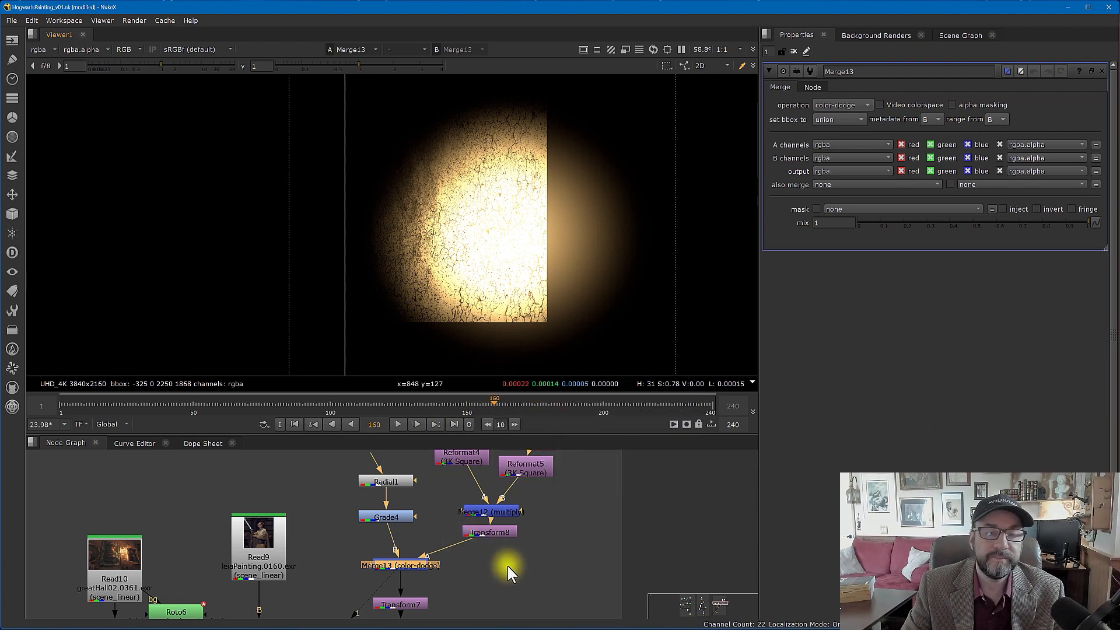
# Open the properties of the Multiply1 node feeding Merge11 and examine the node up close.
pyautogui.moveTo(507, 566); pyautogui.dragTo(522, 510, button='middle')
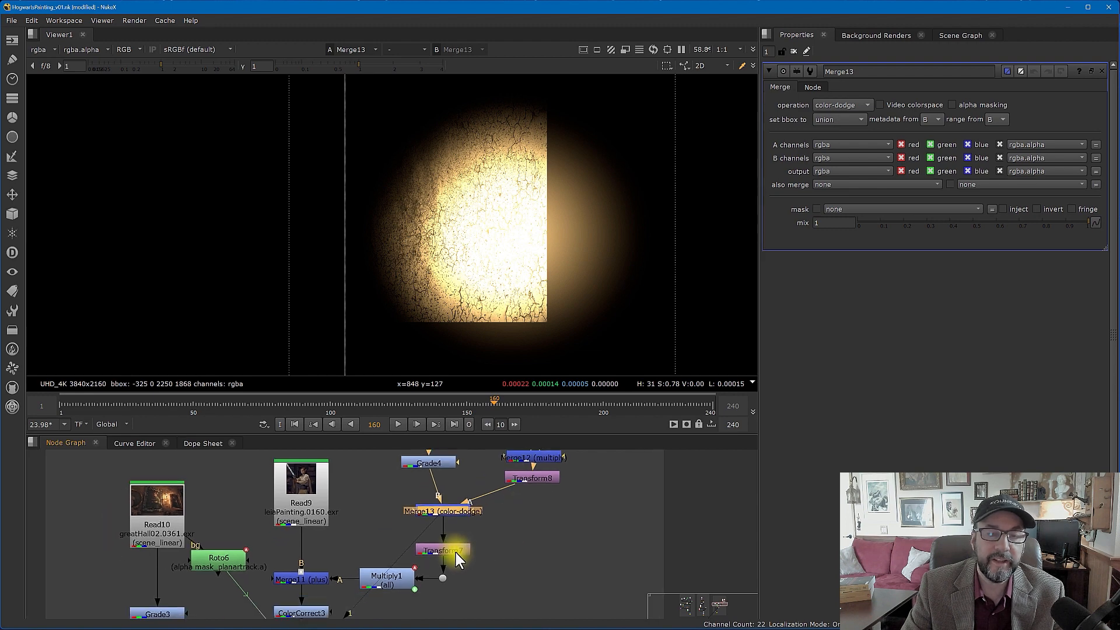
pyautogui.click(399, 579)
pyautogui.doubleClick(399, 579)
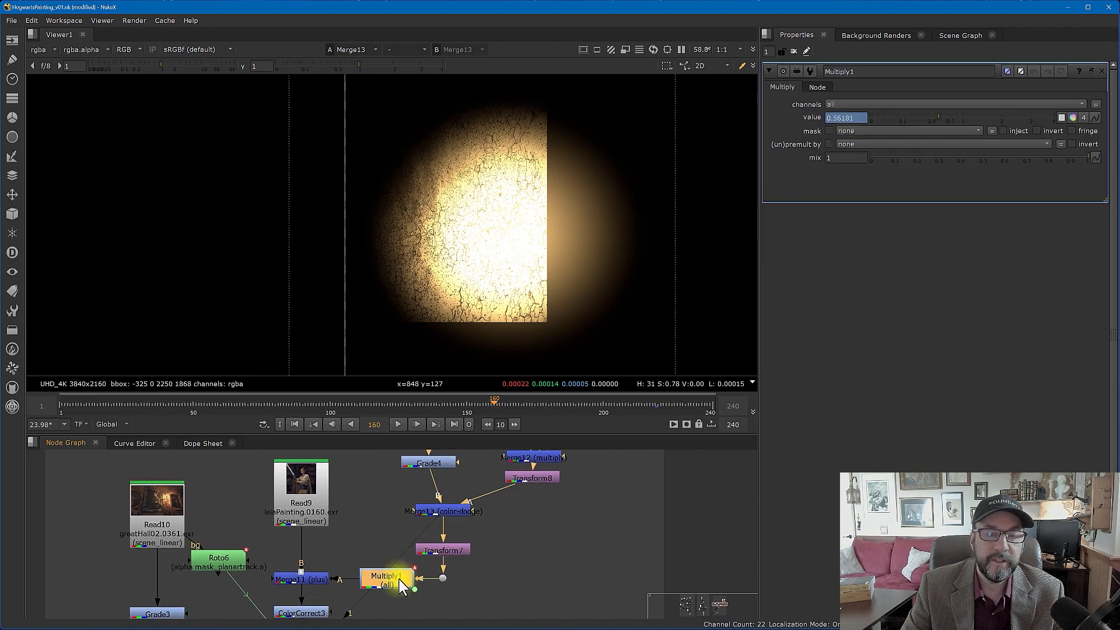
pyautogui.scroll(5, 402, 577)
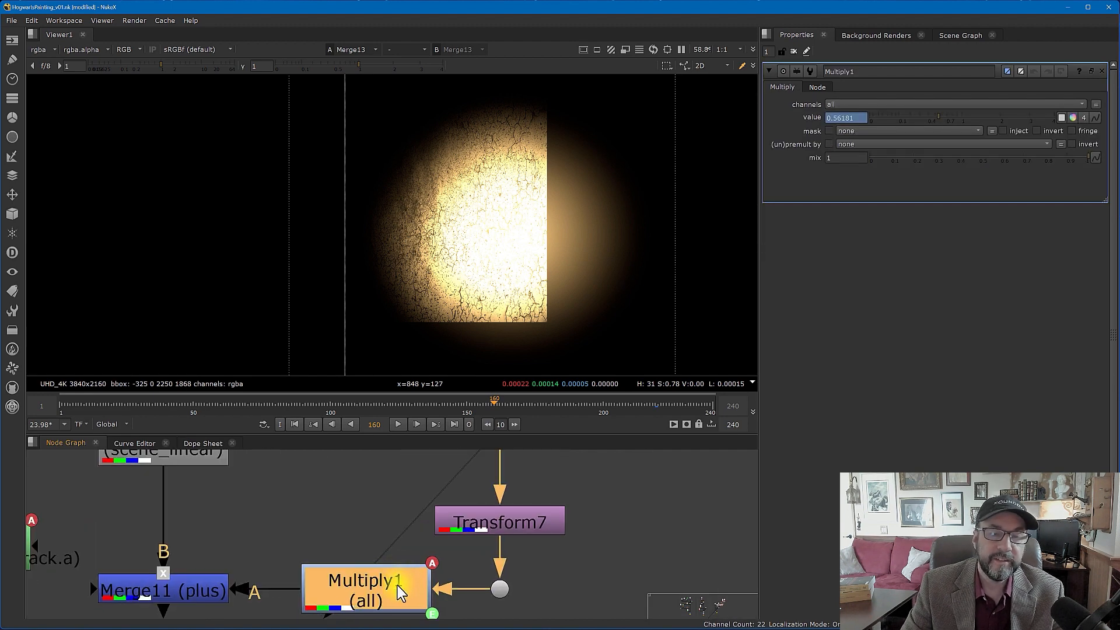
# Inspect the expression driving Multiply1's value and close it without changes.
pyautogui.rightClick(858, 118)
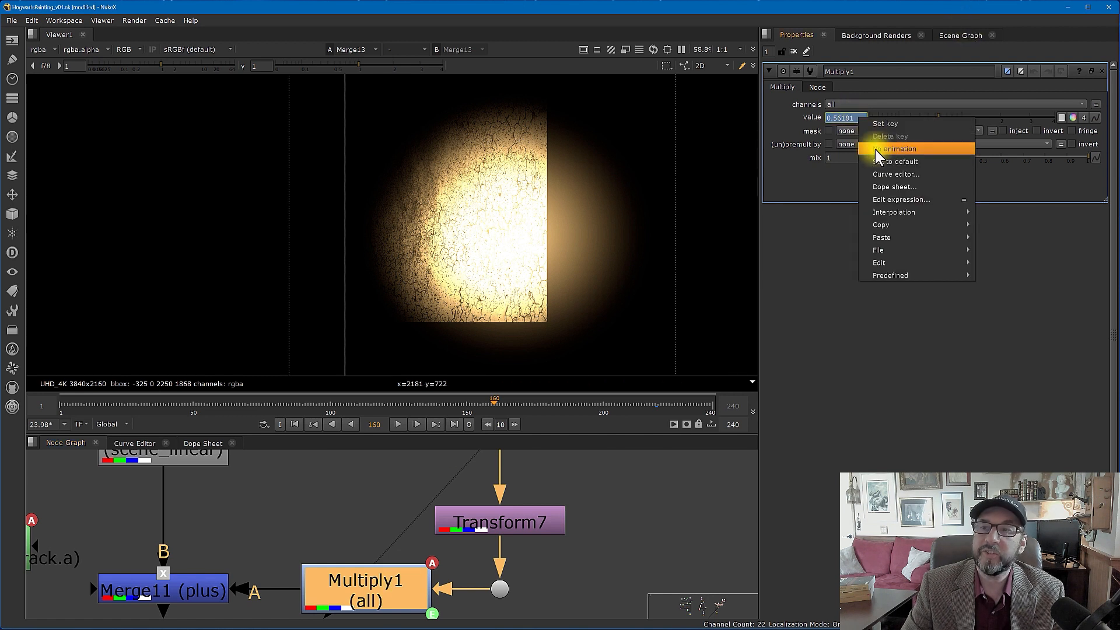
pyautogui.click(887, 198)
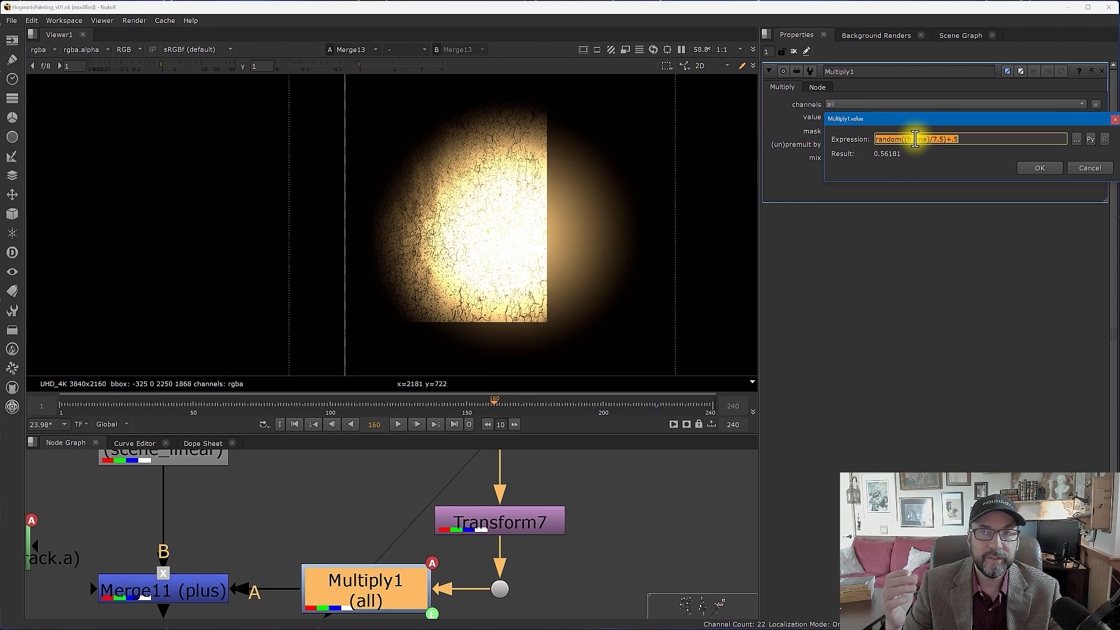
pyautogui.click(1089, 169)
# Display the Merge11 (plus) output and toggle the node to compare the painting with and without the textured lamp glow.
pyautogui.moveTo(357, 500); pyautogui.dragTo(494, 472, button='middle')
pyautogui.click(317, 564)
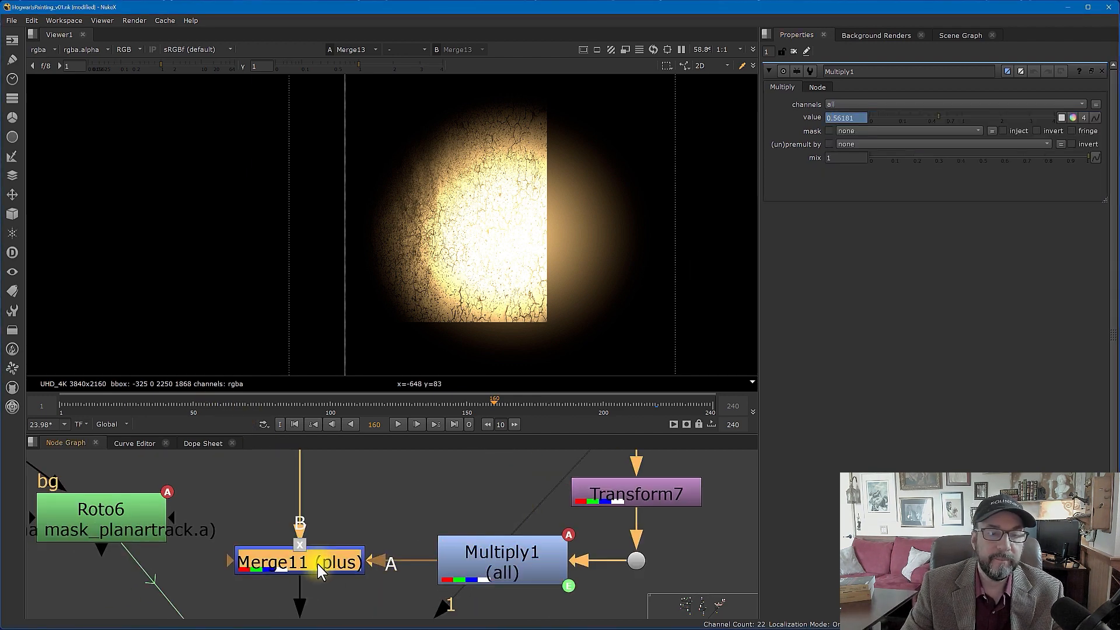
pyautogui.press('1')
pyautogui.scroll(-5, 530, 222)
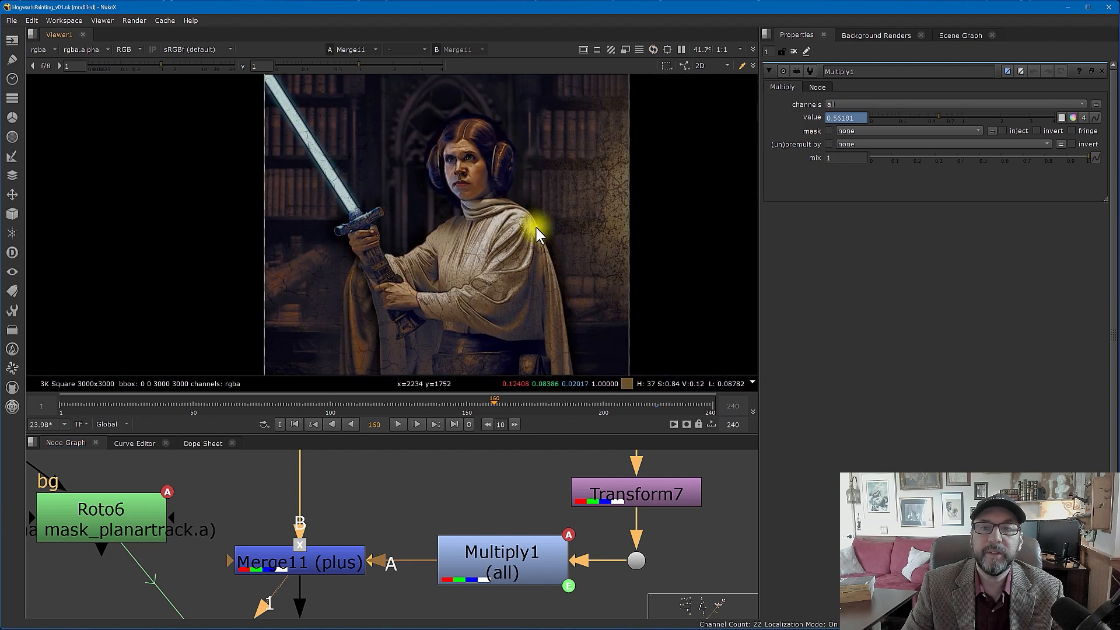
pyautogui.click(326, 566)
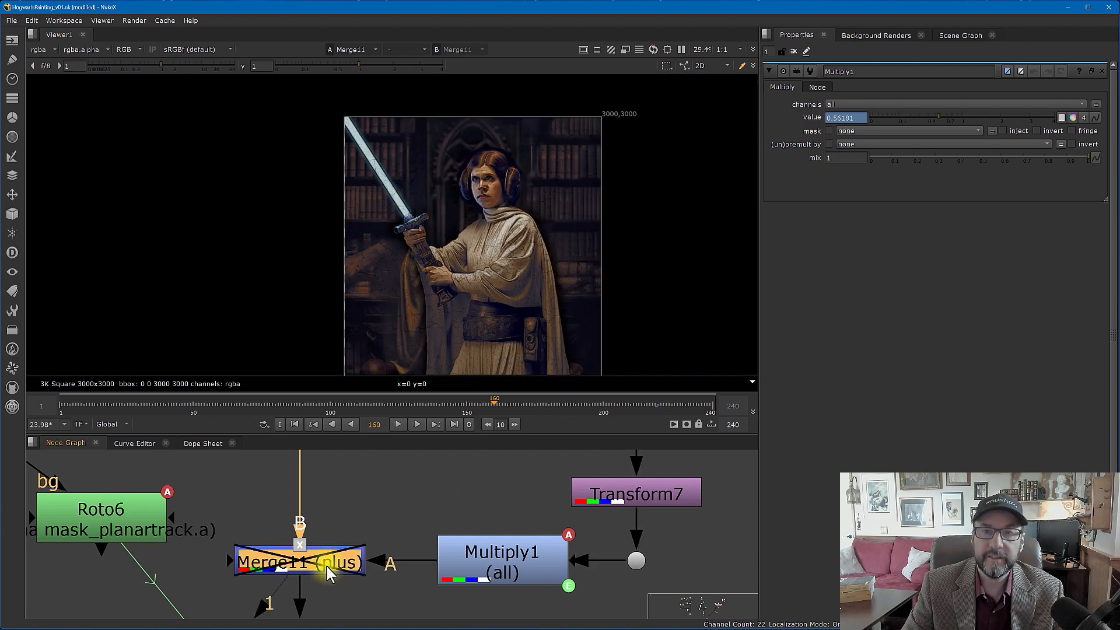
# Display the Merge10 composite and examine the framed painting beside the wall lamp up close.
pyautogui.scroll(-5, 357, 548)
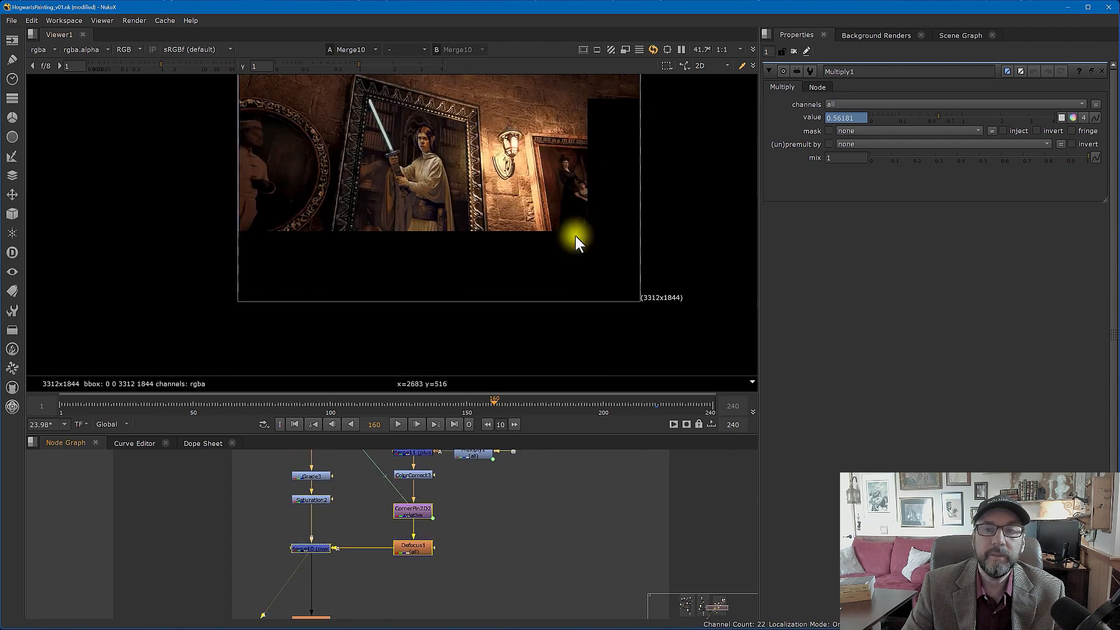
pyautogui.scroll(6, 576, 236)
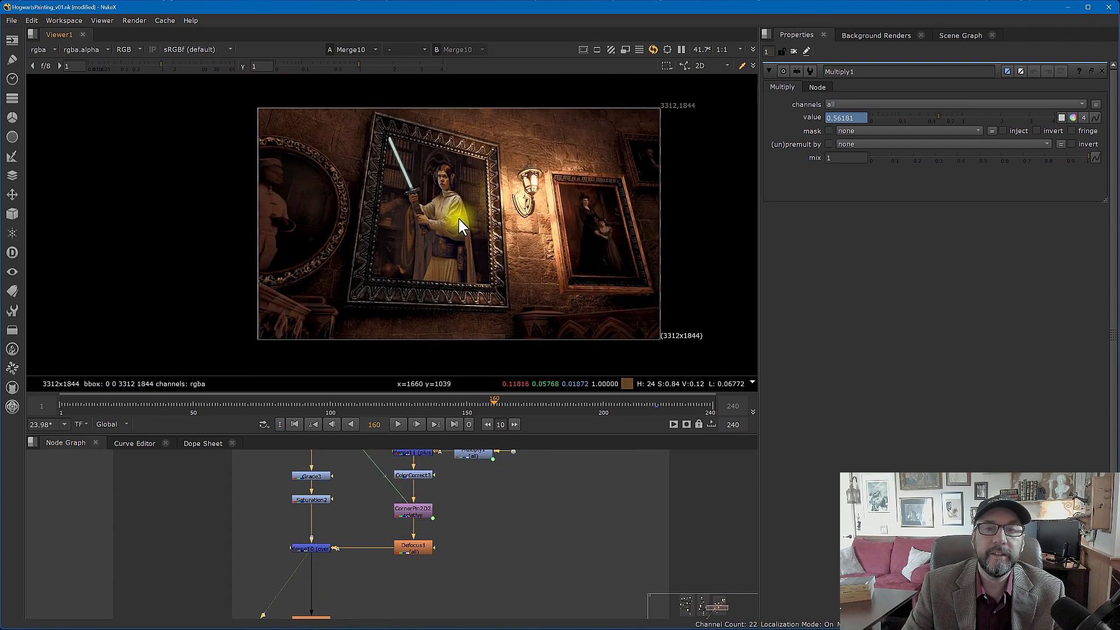
pyautogui.scroll(1, 537, 164)
pyautogui.moveTo(538, 163); pyautogui.dragTo(527, 257, button='middle')
pyautogui.moveTo(462, 506); pyautogui.dragTo(553, 523, button='middle')
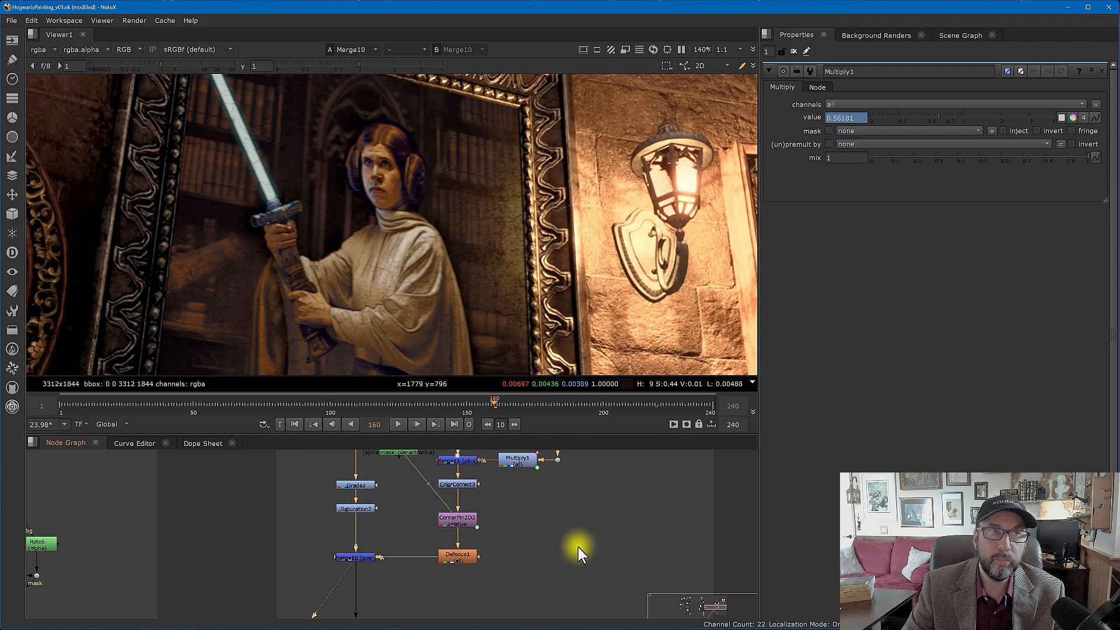
# Toggle Merge11 off and on while viewing Merge10 to compare the lamp glow on the painting within the full composite.
pyautogui.scroll(-2, 517, 517)
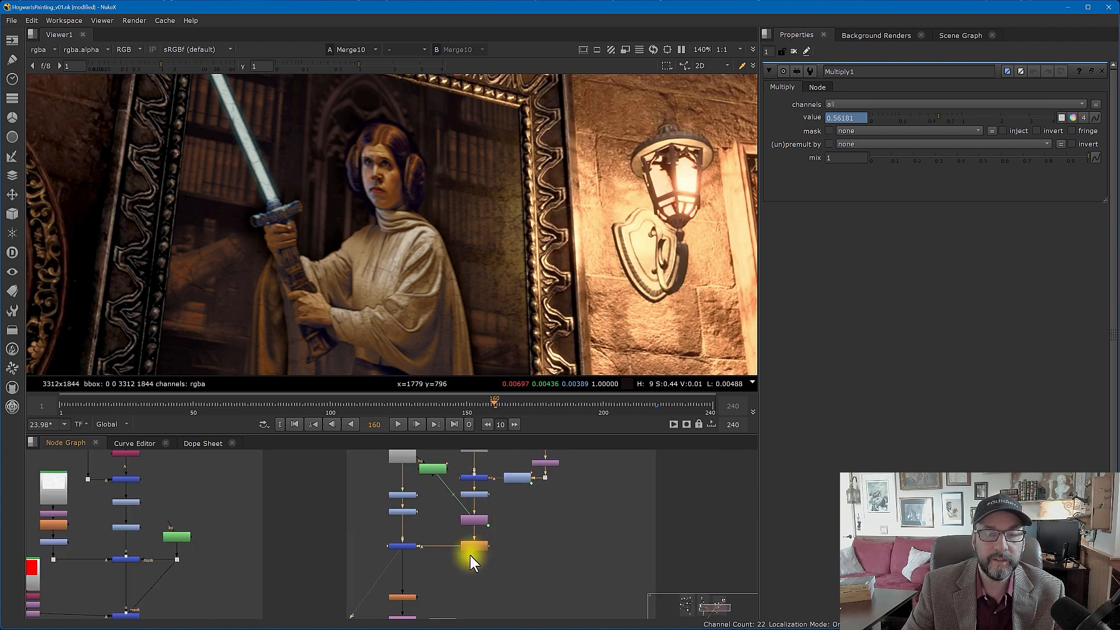
pyautogui.scroll(4, 470, 552)
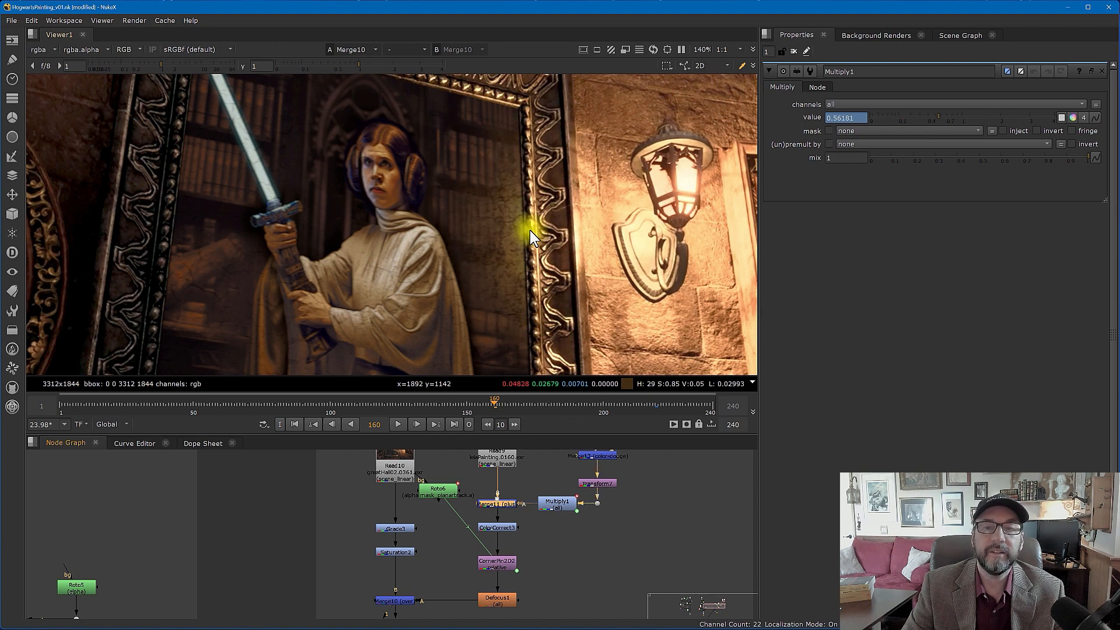
pyautogui.press('d')
pyautogui.press('d')
pyautogui.scroll(-2, 531, 230)
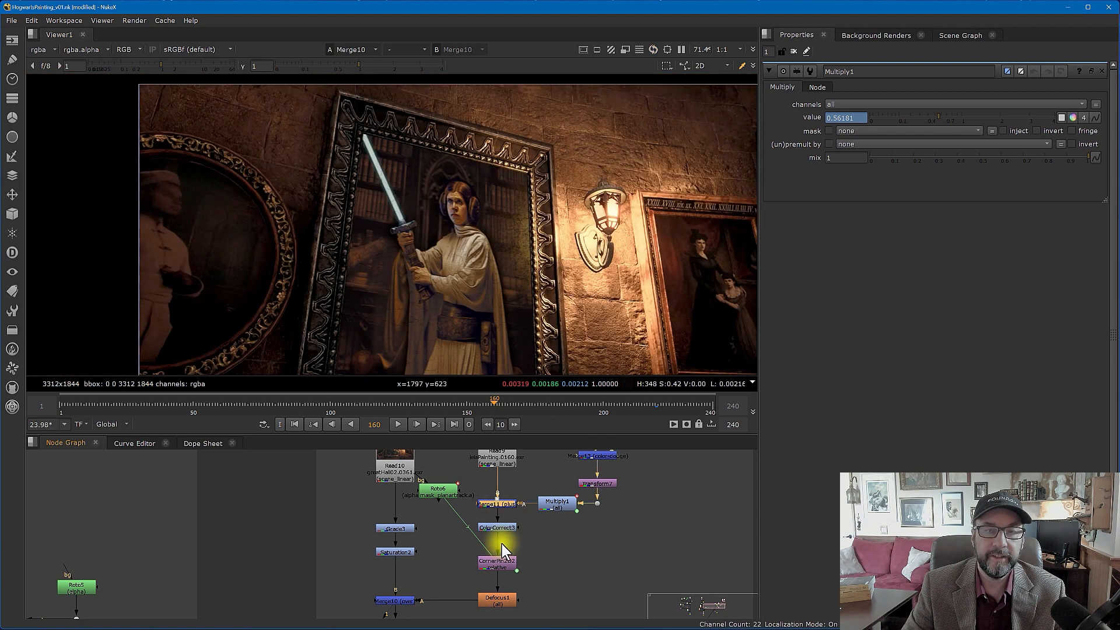
# Display the output of the Glow3 node below the Merge10 composite.
pyautogui.moveTo(502, 543); pyautogui.dragTo(500, 470, button='middle')
pyautogui.moveTo(530, 293); pyautogui.dragTo(464, 250, button='middle')
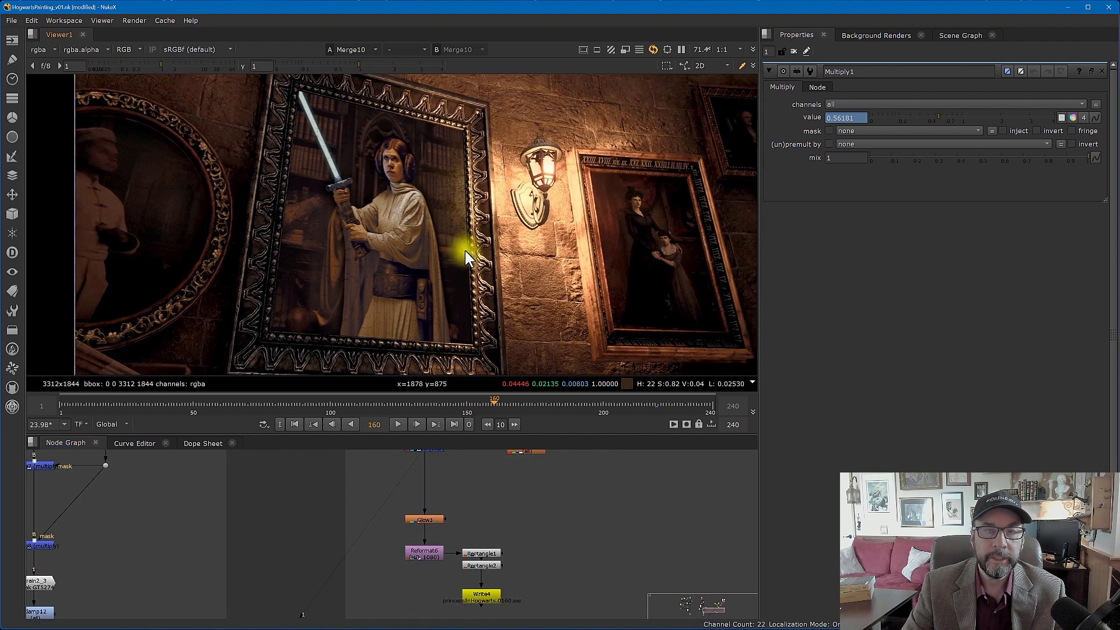
pyautogui.scroll(-1, 546, 289)
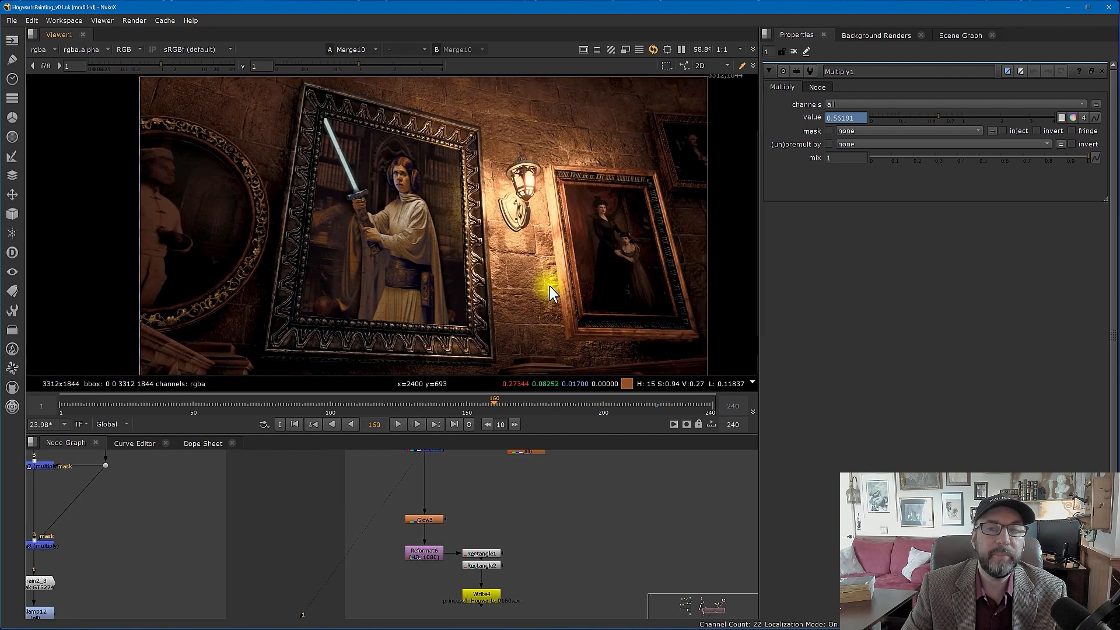
pyautogui.click(439, 521)
pyautogui.press('1')
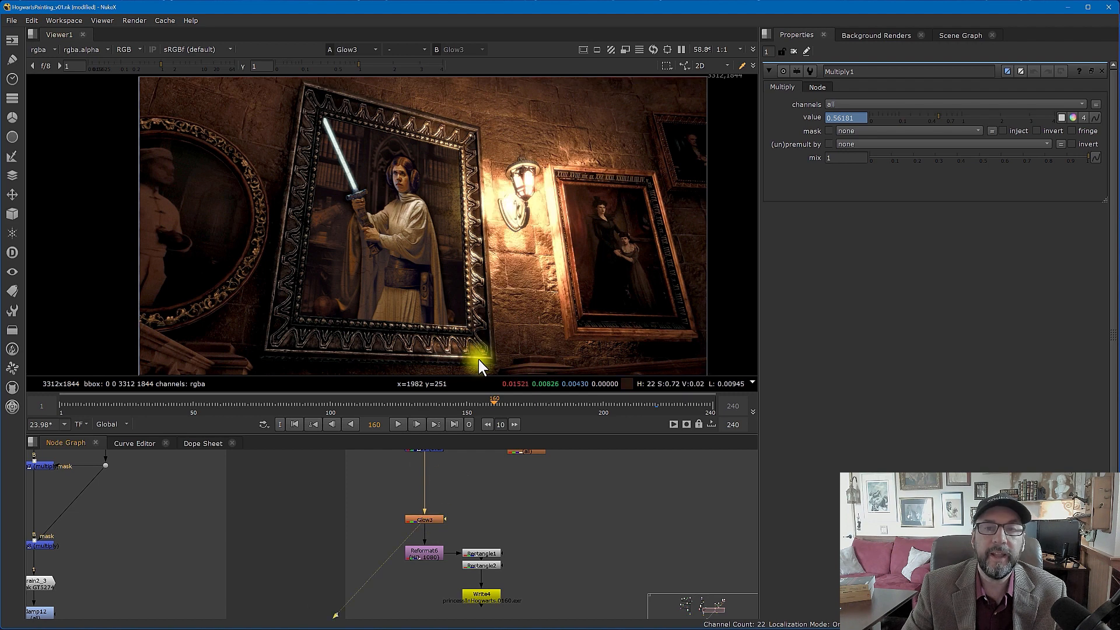
# Open Glow3's properties and toggle the node off and on to compare its effect on the composite.
pyautogui.doubleClick(438, 519)
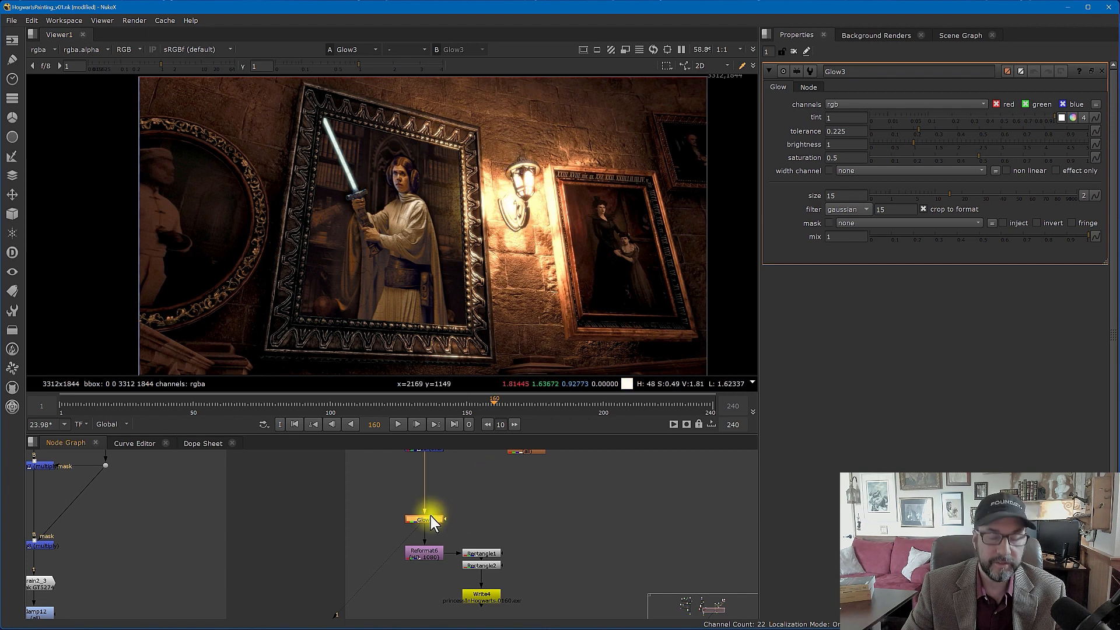
pyautogui.press('d')
pyautogui.press('d')
# Display the Reformat6 output, followed by the Rectangle2 output, and examine the reformatted frame up close.
pyautogui.click(431, 556)
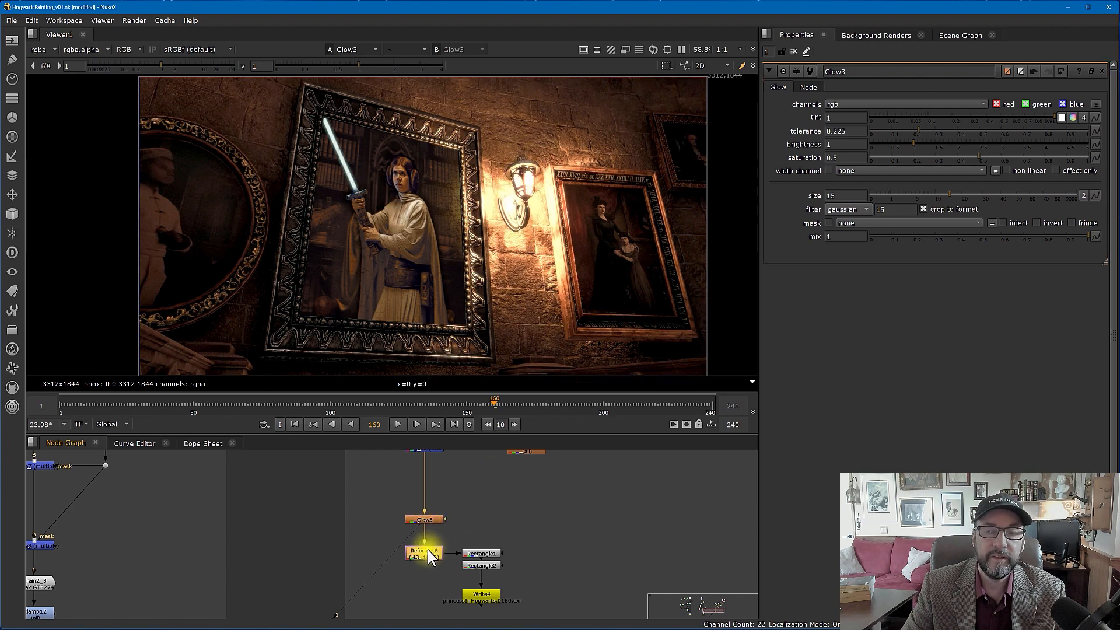
pyautogui.press('1')
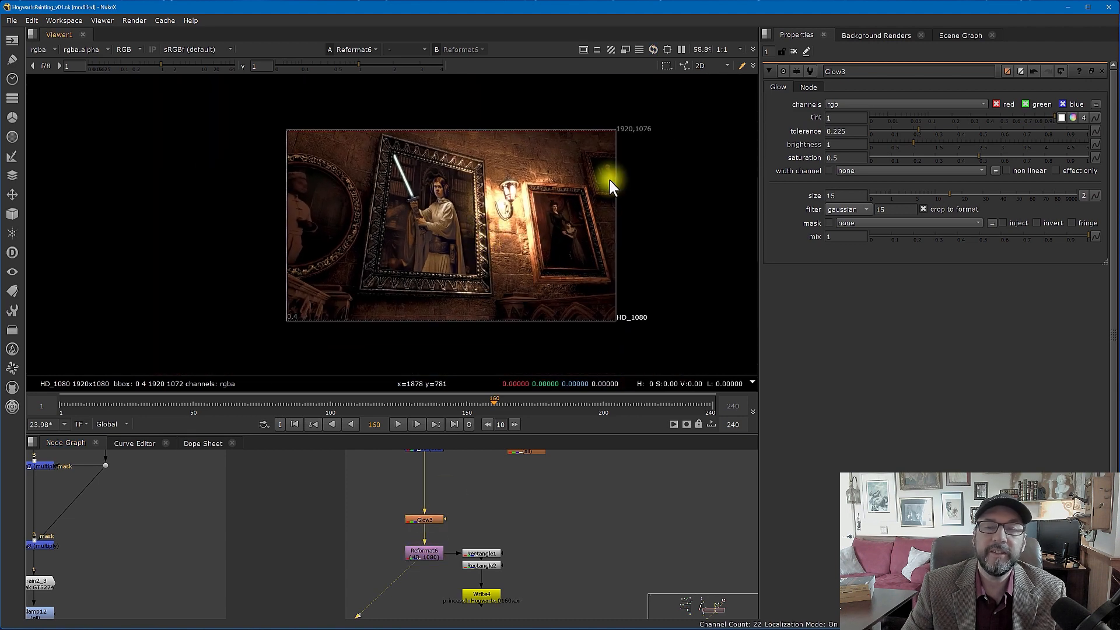
pyautogui.moveTo(507, 533); pyautogui.dragTo(455, 578)
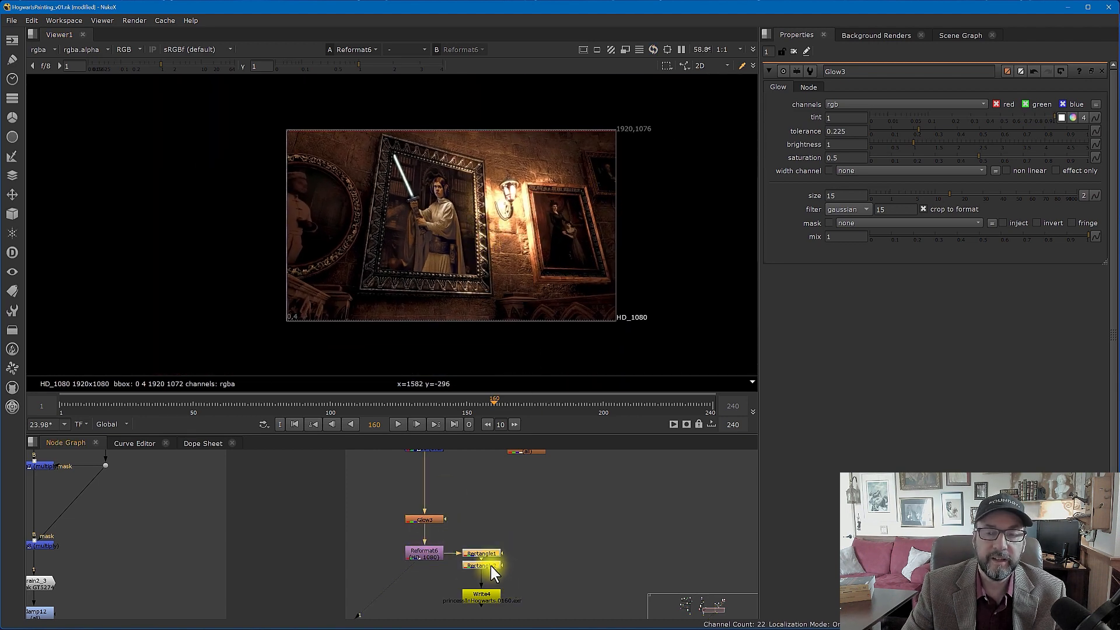
pyautogui.press('1')
pyautogui.scroll(2, 535, 283)
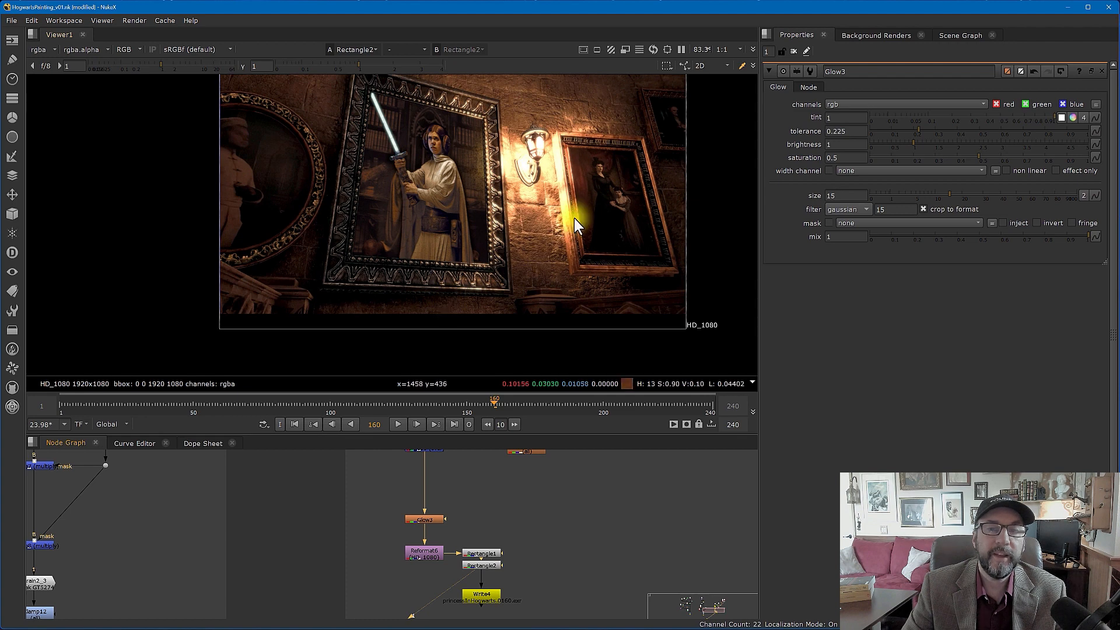